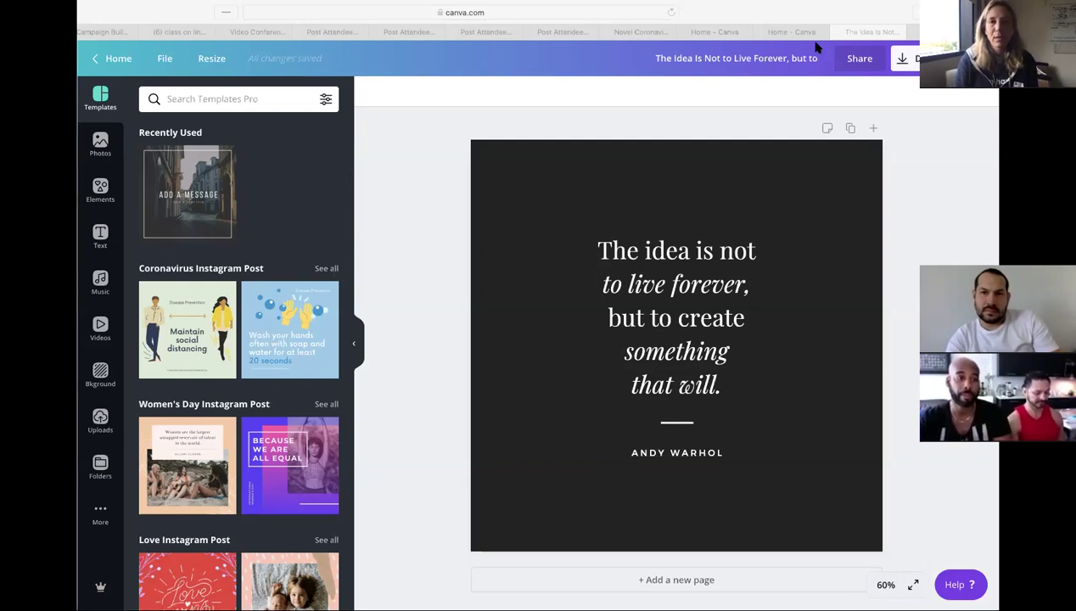
- Copy a share link for the Warhol quote design with edit permission
left_click(828, 160)
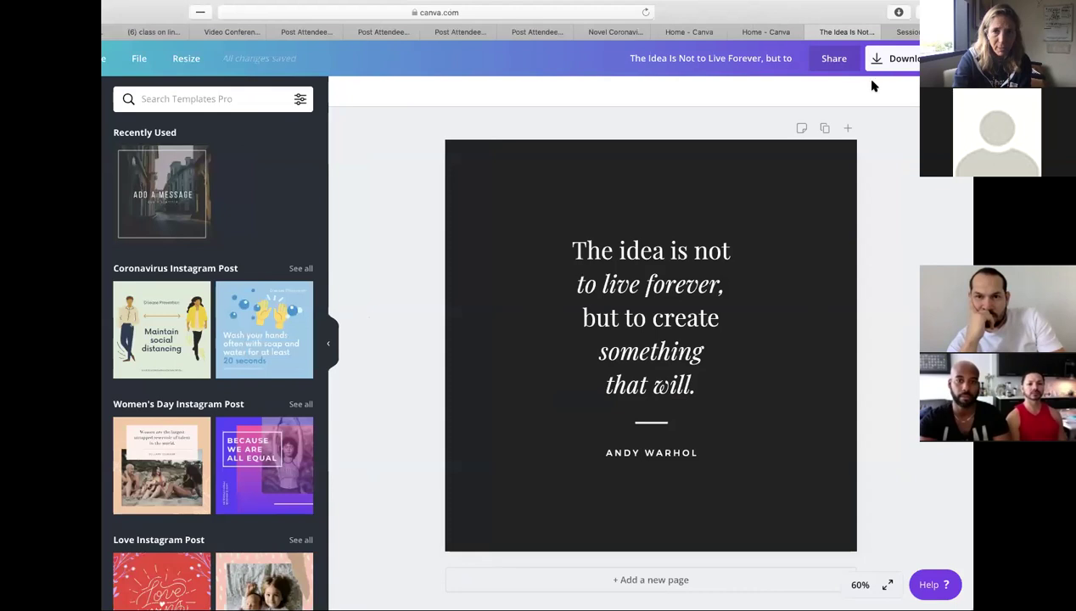
left_click(843, 58)
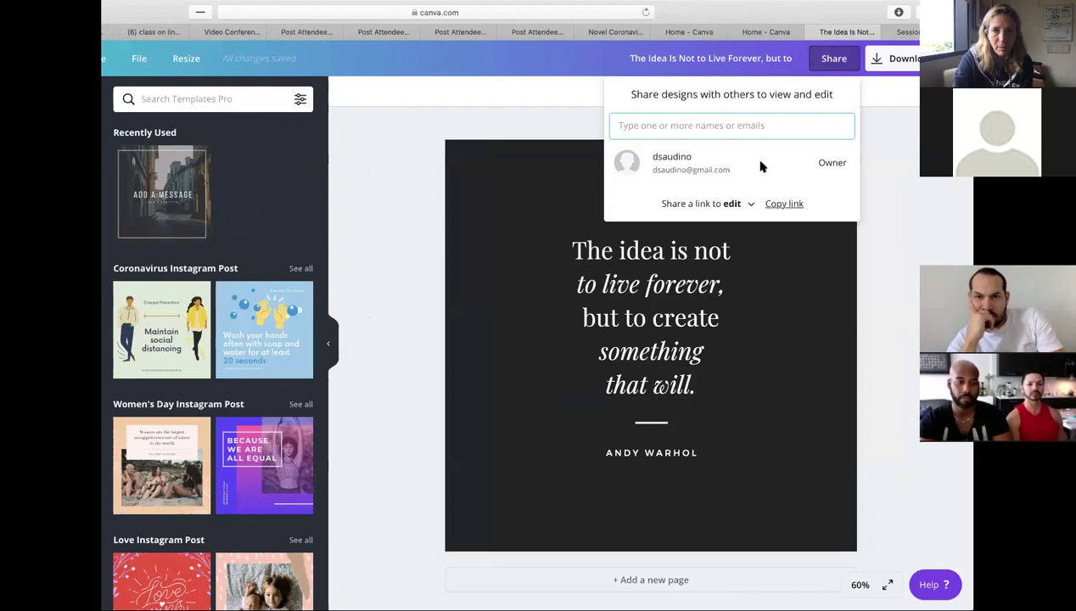
left_click(747, 206)
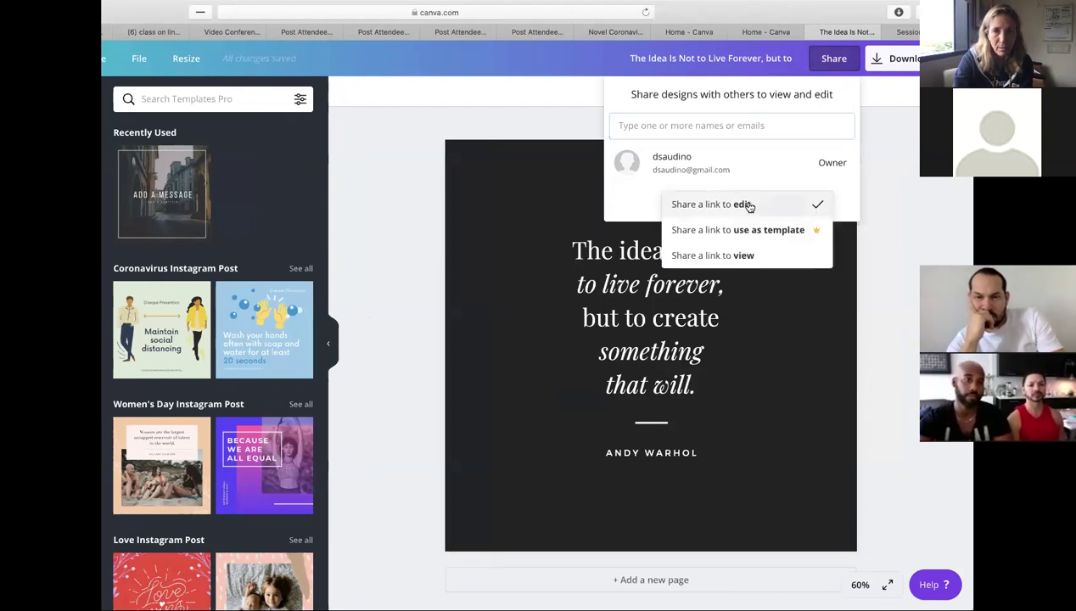
left_click(823, 202)
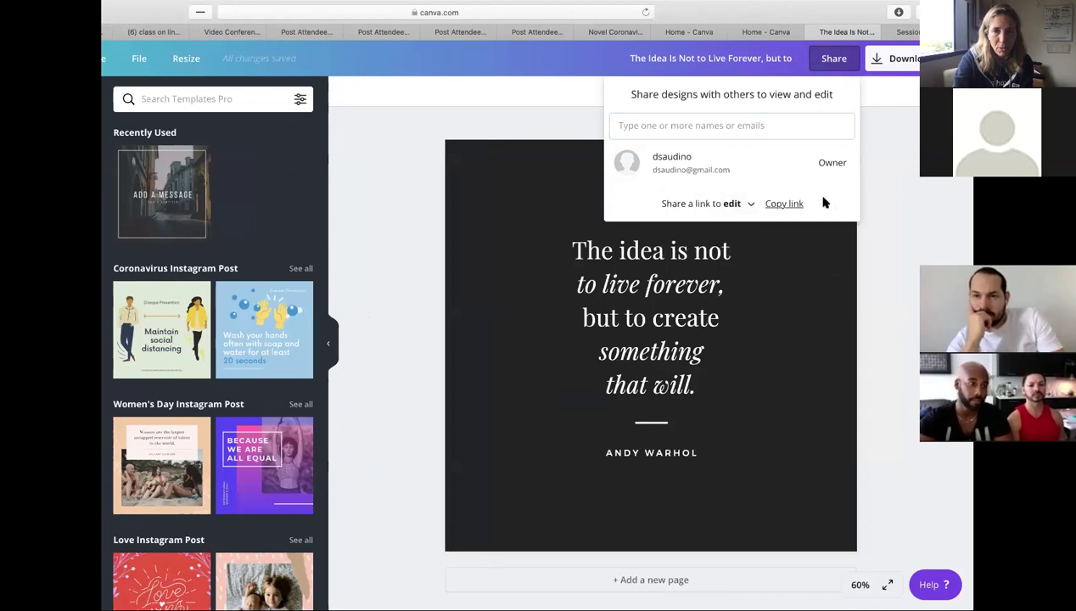
left_click(791, 204)
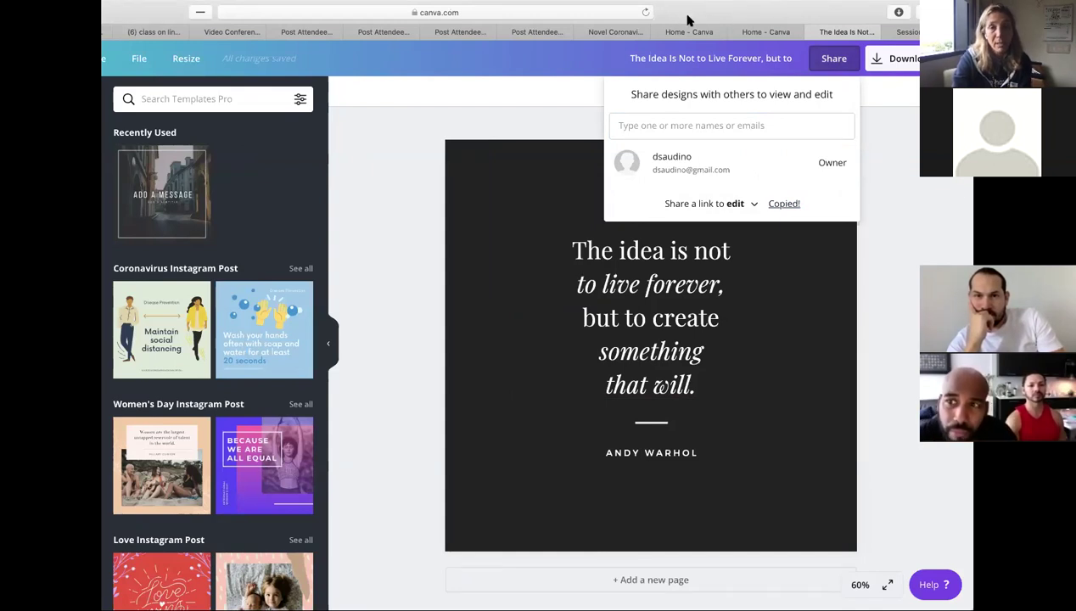
mouse_move(183, 418)
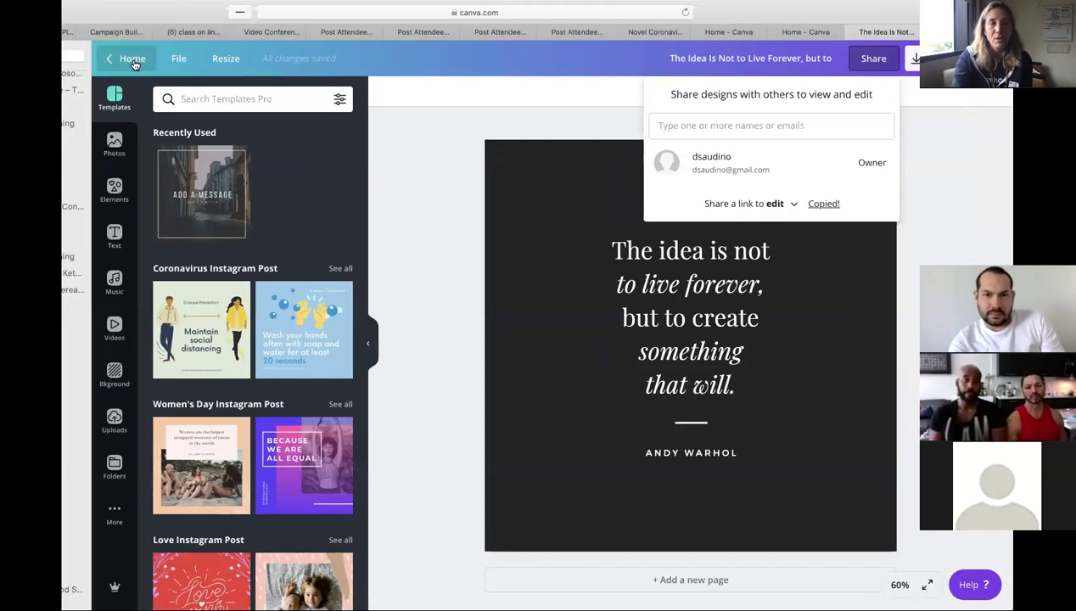
- Duplicate the Warhol quote design from the File menu into a new editable copy
left_click(178, 57)
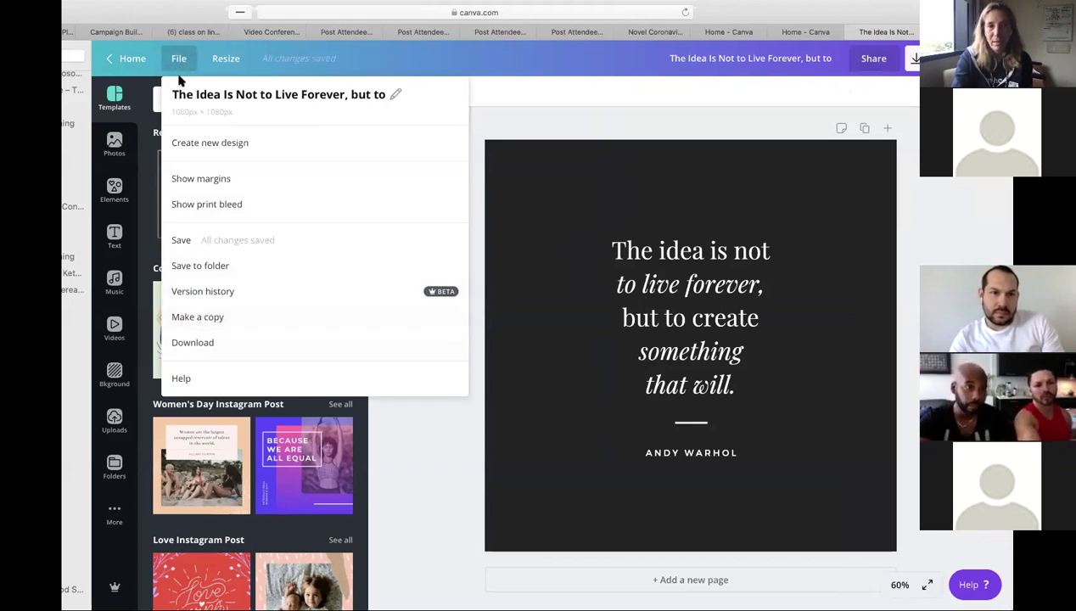
left_click(223, 318)
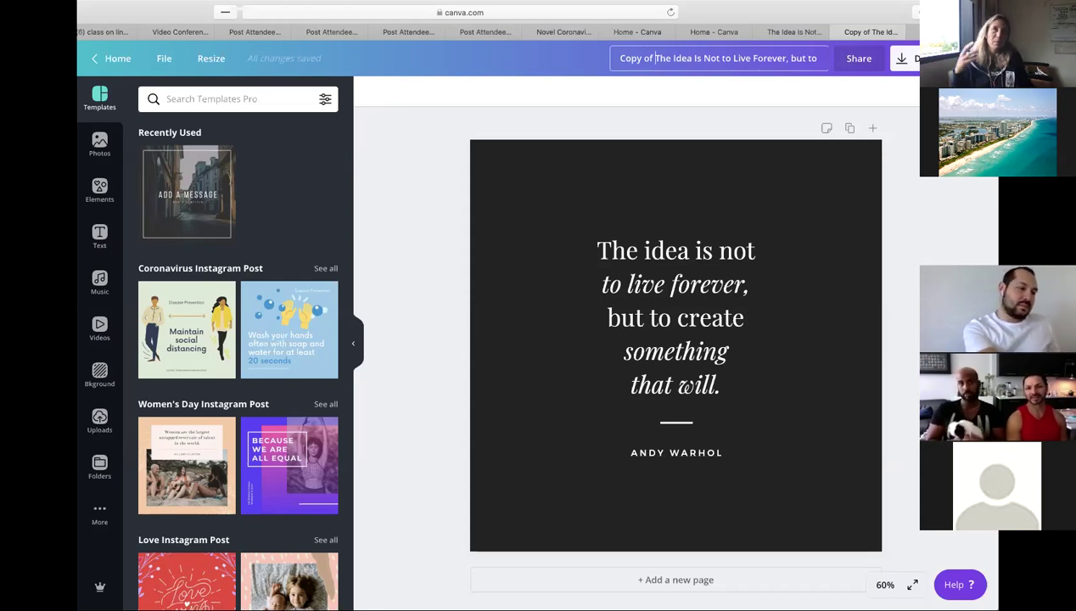
left_click(655, 57)
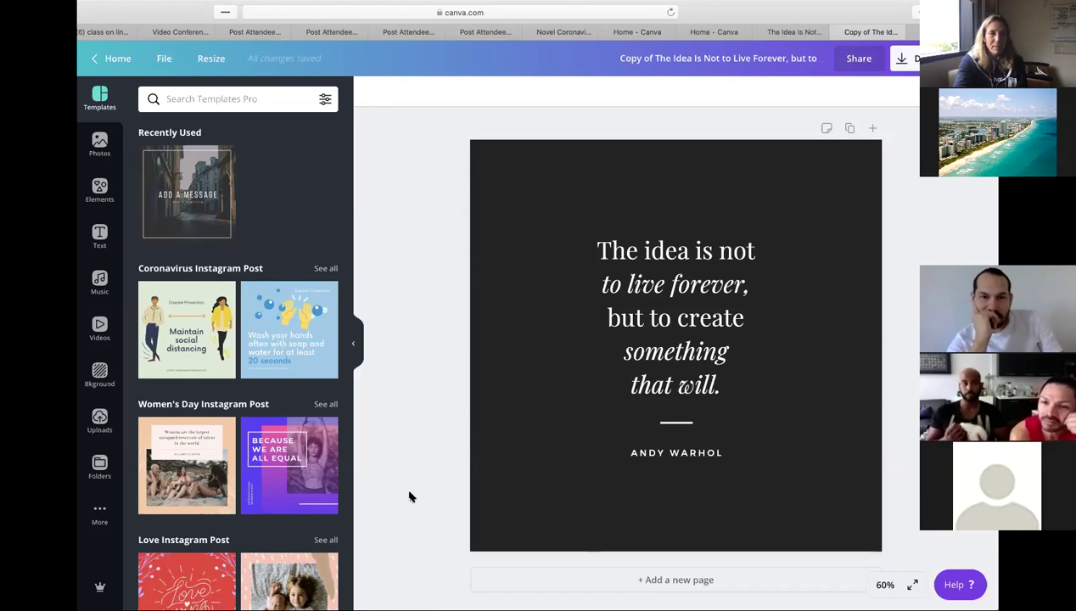
- Highlight the entire quote, from 'The idea is not to' through 'that will.'
triple_click(702, 374)
left_click_drag(701, 375, 673, 252)
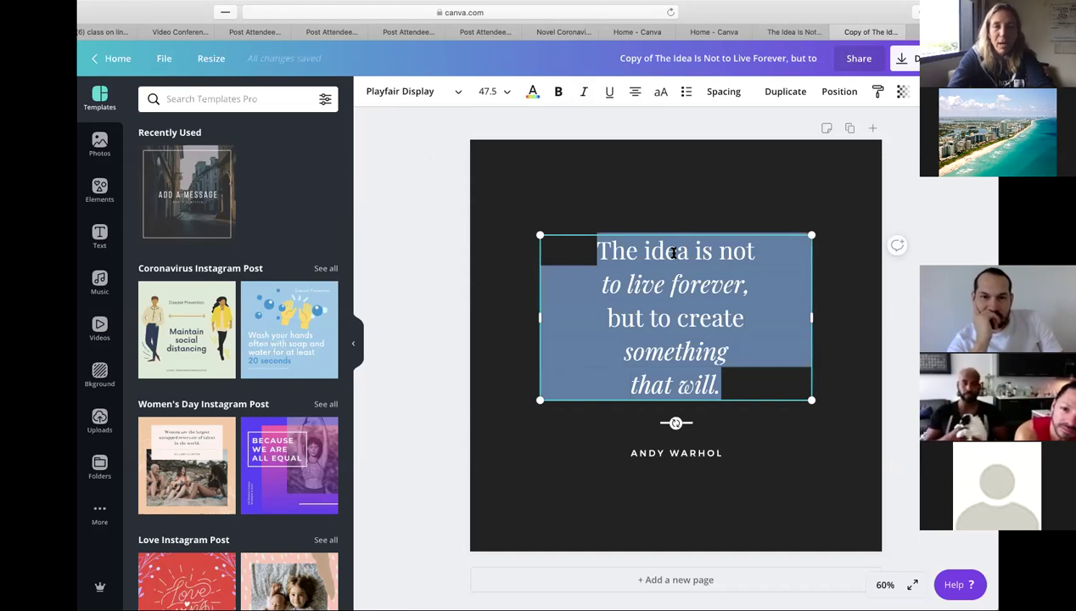
left_click(735, 387)
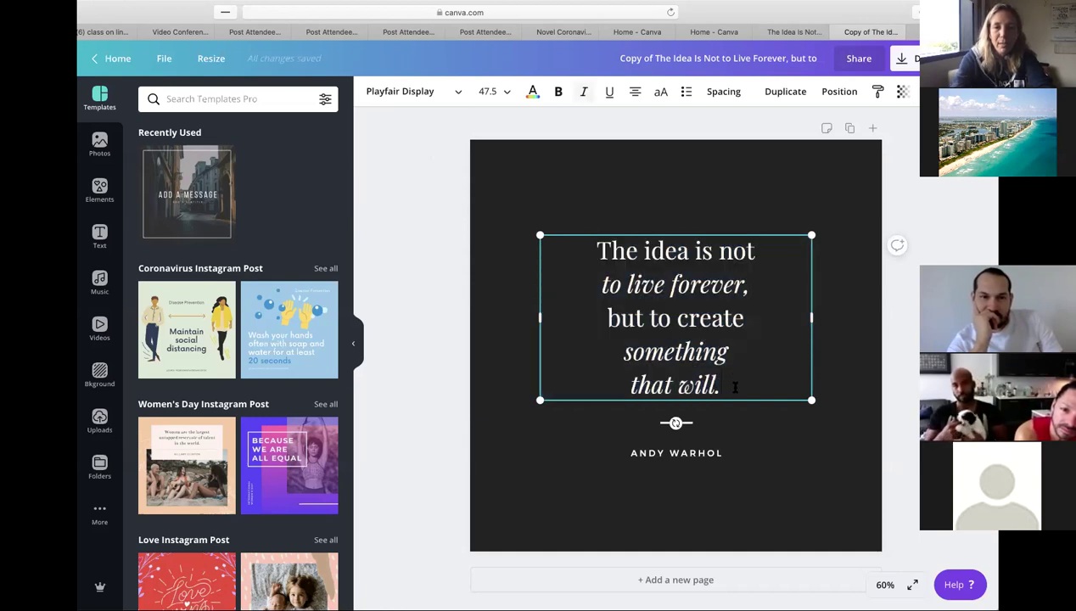
key("shift+Left")
key("shift+Left")
key("shift+Left")
key("shift+Left")
key("shift+Left")
key("shift+Left")
key("shift+Left")
key("shift+Left")
key("shift+Left")
key("shift+Left")
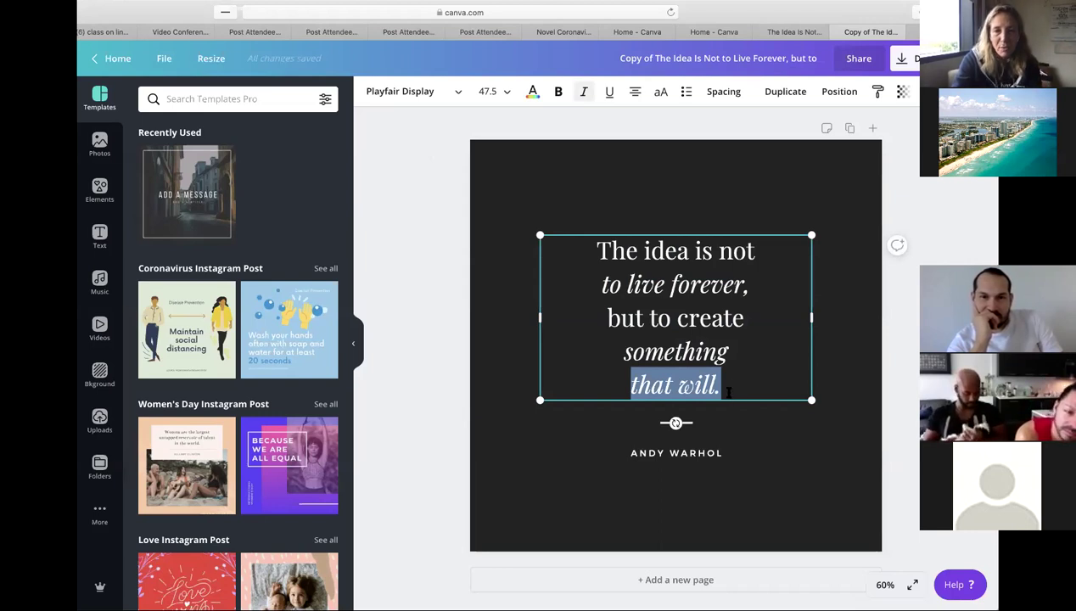
left_click_drag(730, 388, 594, 248)
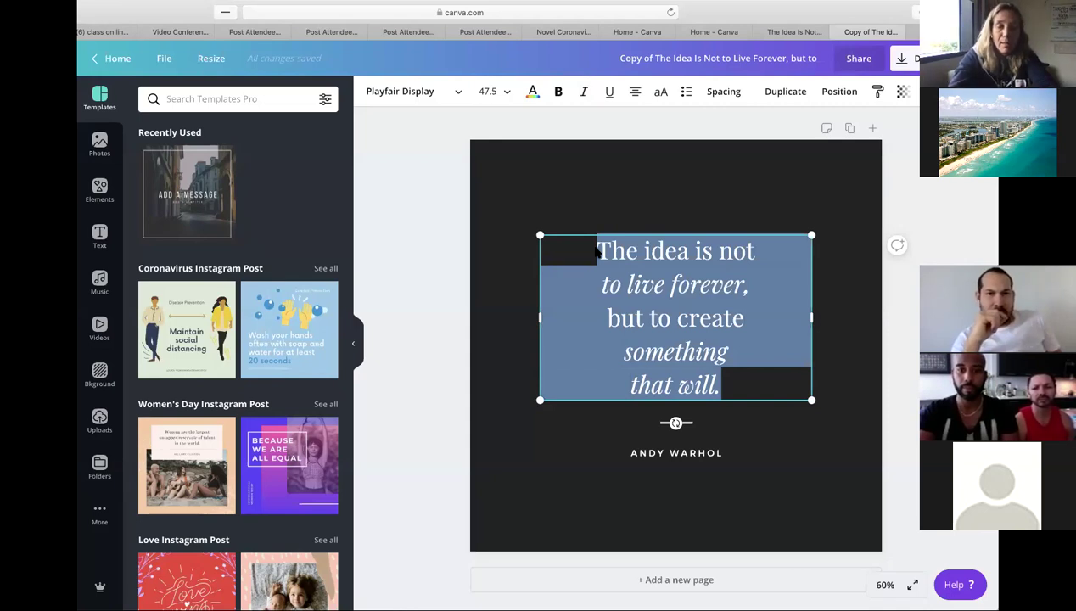
- Replace the quote with 'In my world' and, on a new line, 'everything is ok.'
type("In my")
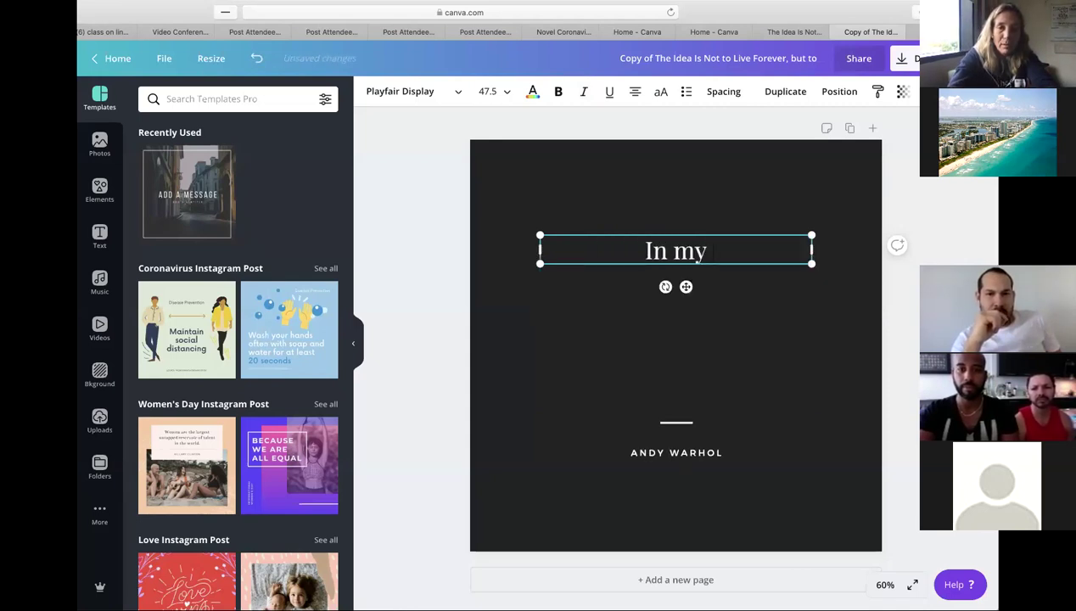
type(" world")
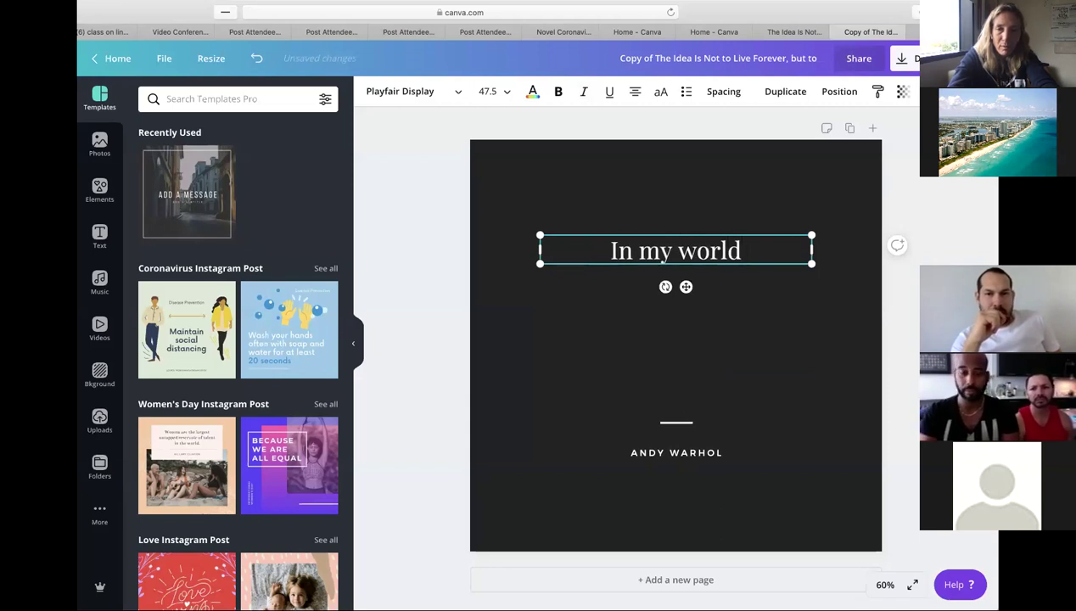
key("Return")
type("eve")
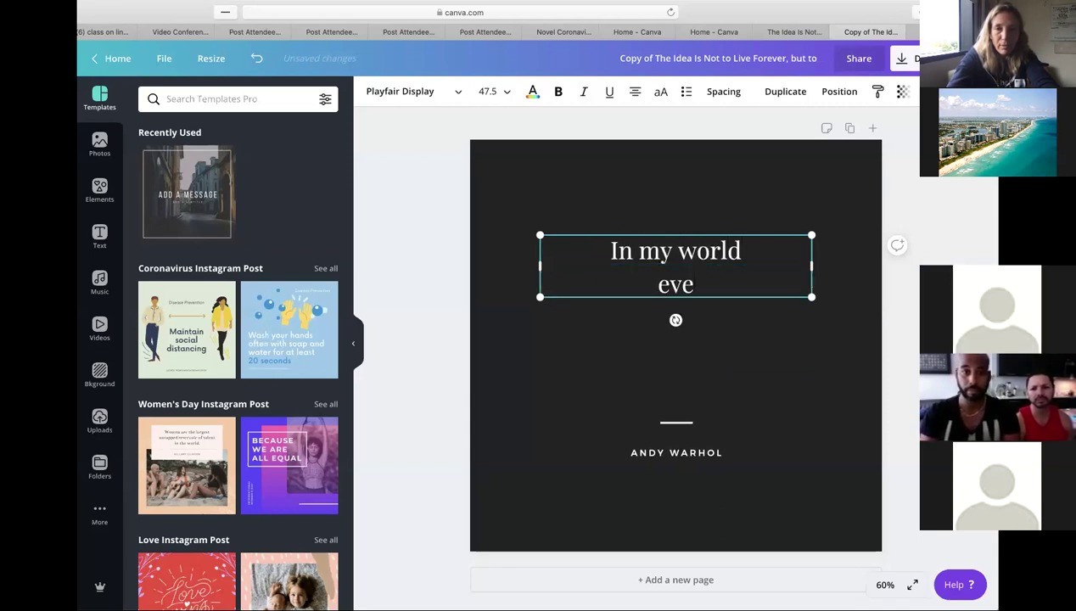
type("rything i")
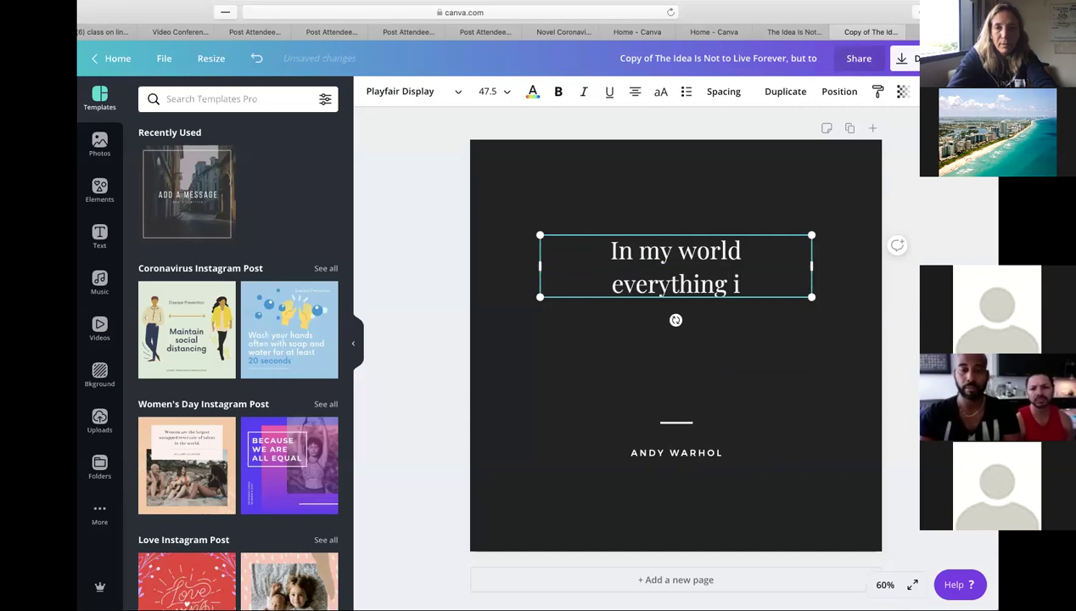
type("s o")
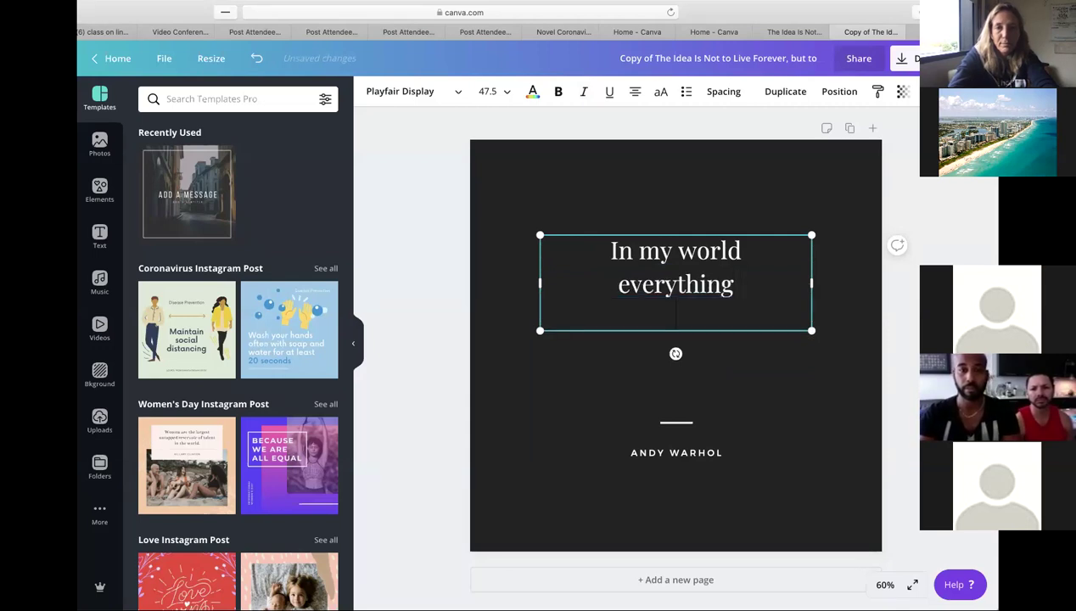
type("k")
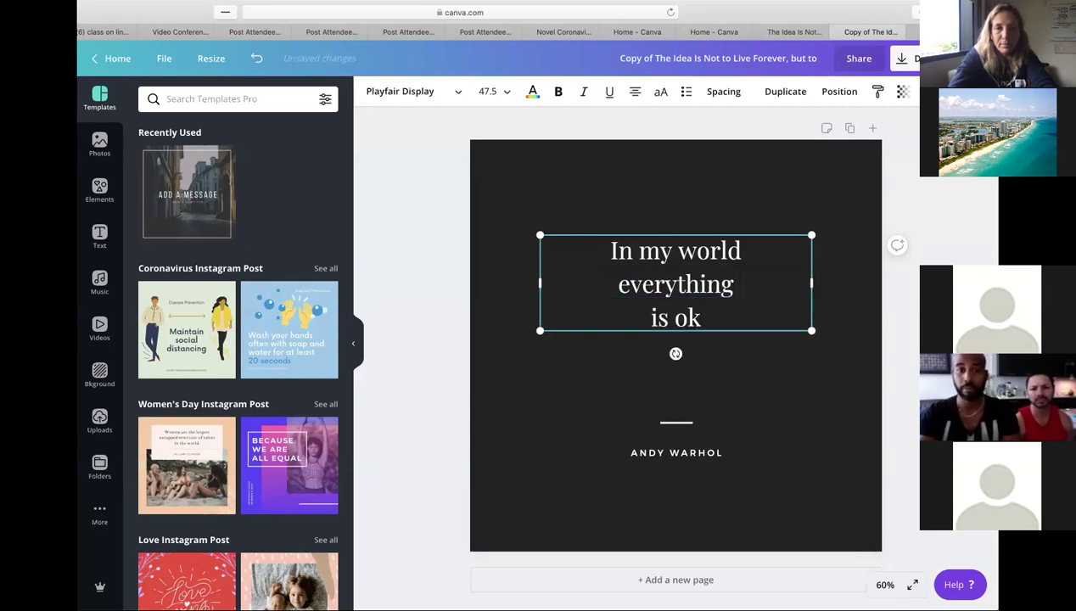
type(".")
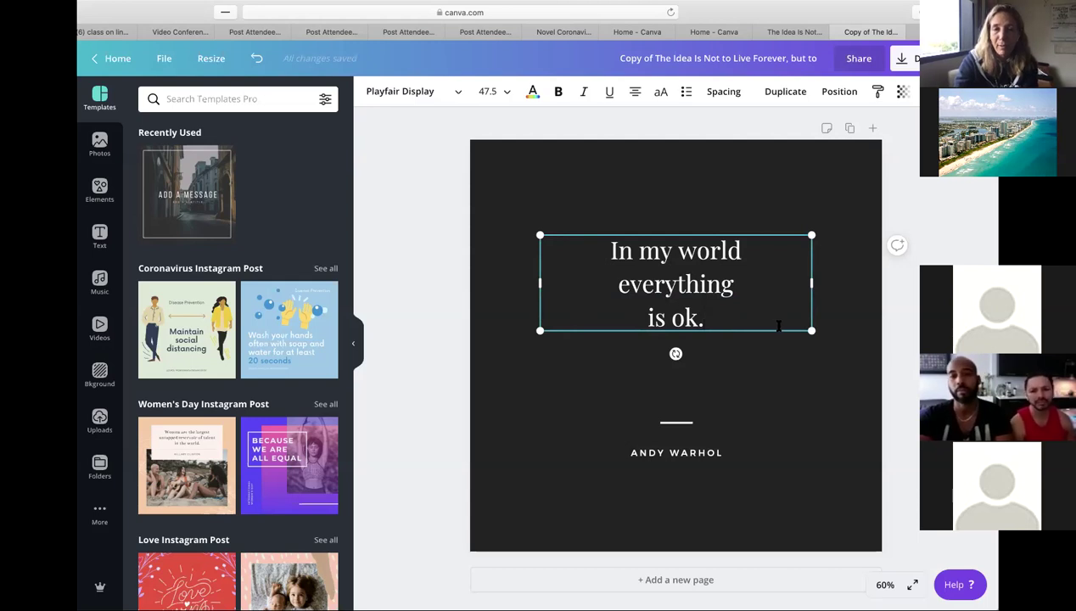
- Resize the quote box to font size 40.5 and place it centred, just above the square's middle
left_click_drag(811, 332, 769, 317)
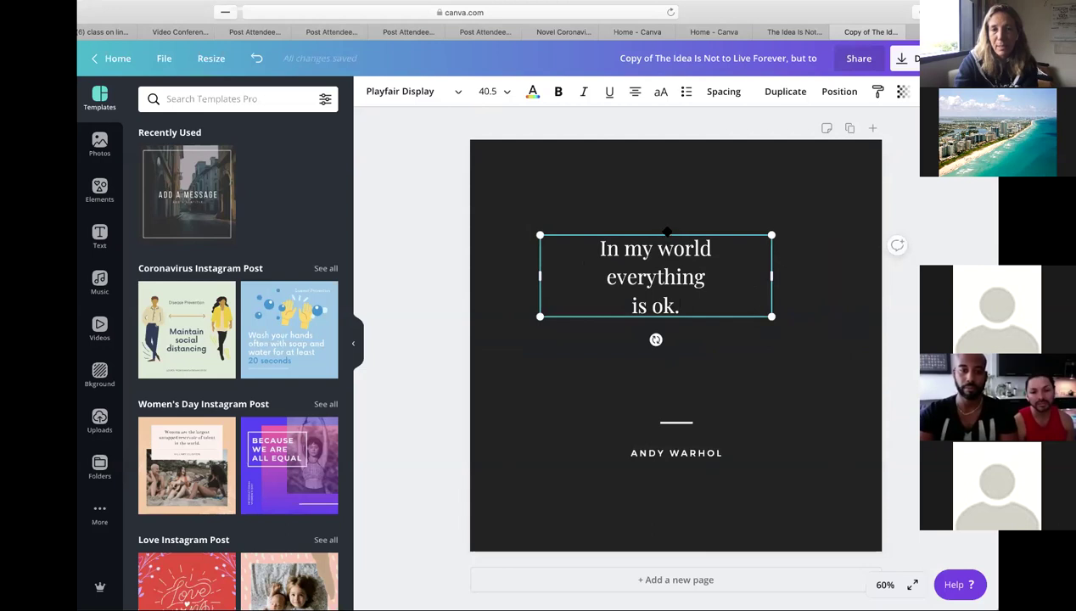
left_click_drag(667, 230, 689, 320)
left_click_drag(674, 269, 685, 301)
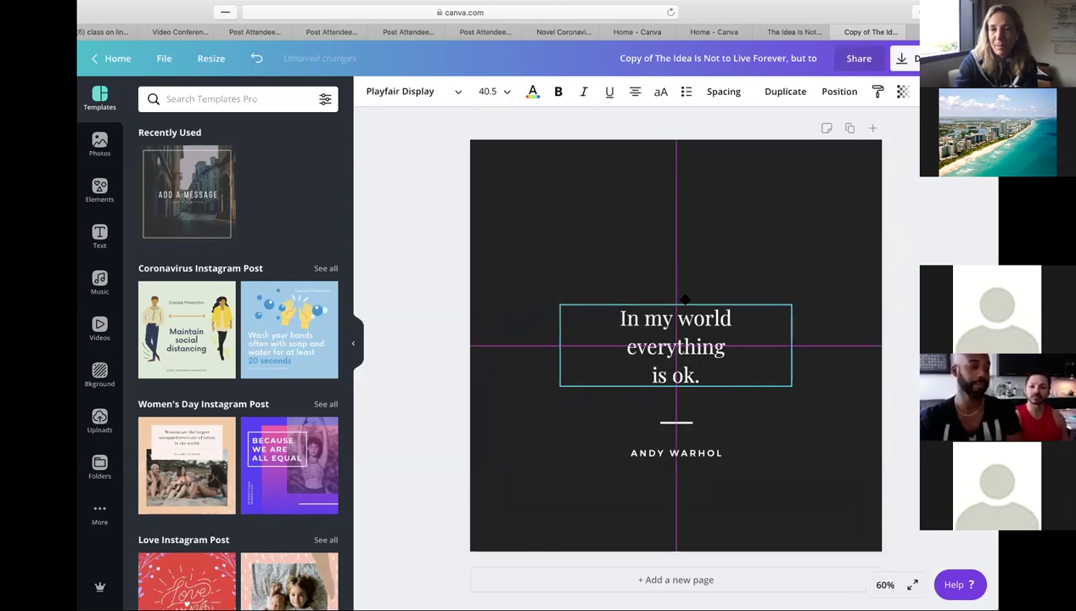
left_click_drag(685, 300, 684, 299)
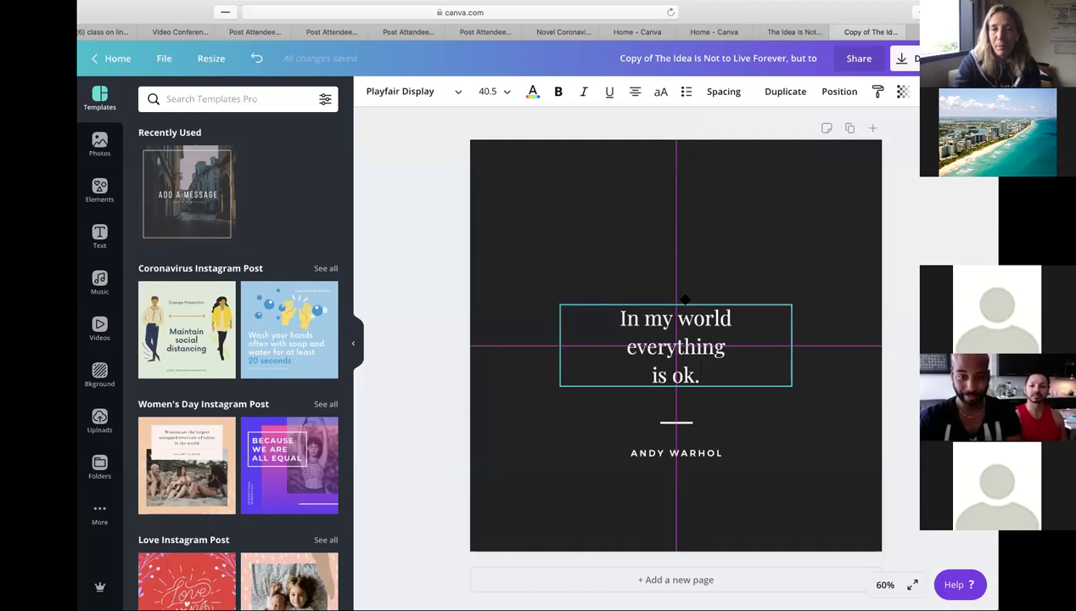
left_click_drag(685, 299, 681, 263)
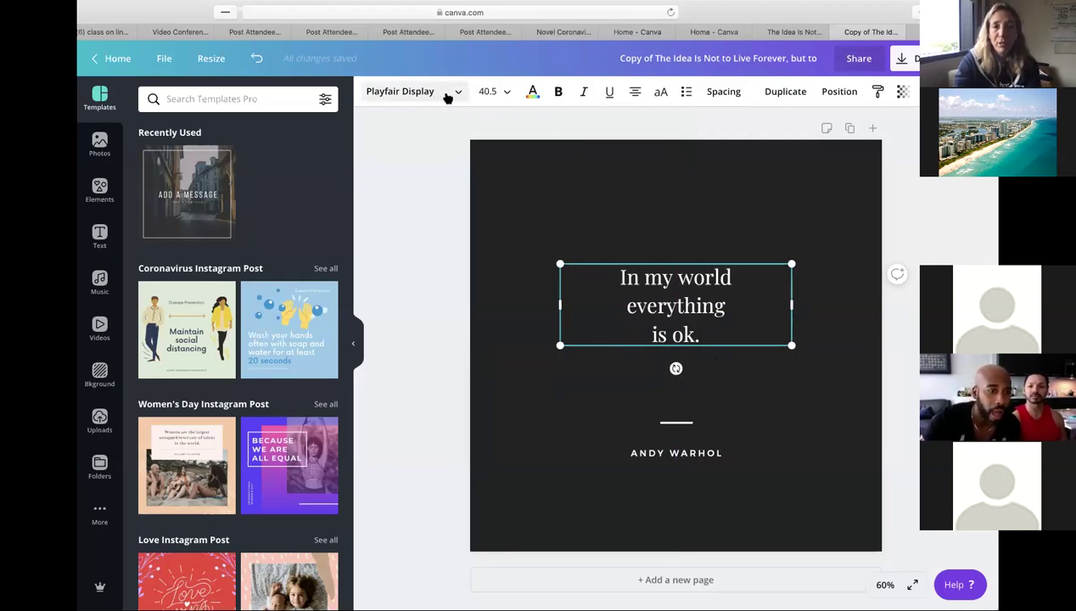
- Open the text colour palette for the selected quote
left_click(533, 95)
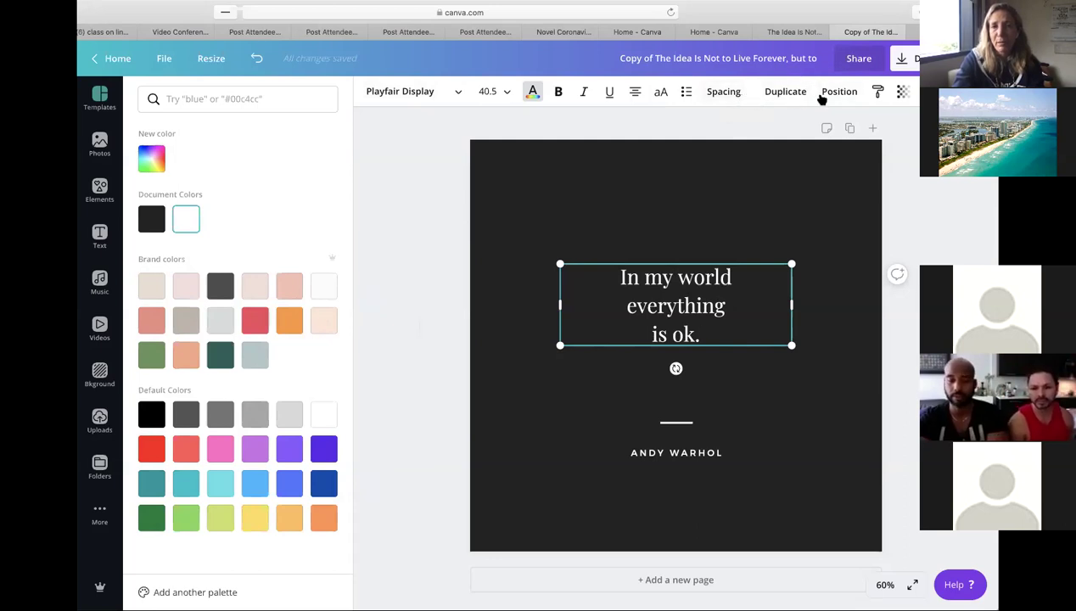
- Increase the letter spacing of the whole quote with the Spacing slider
left_click(724, 95)
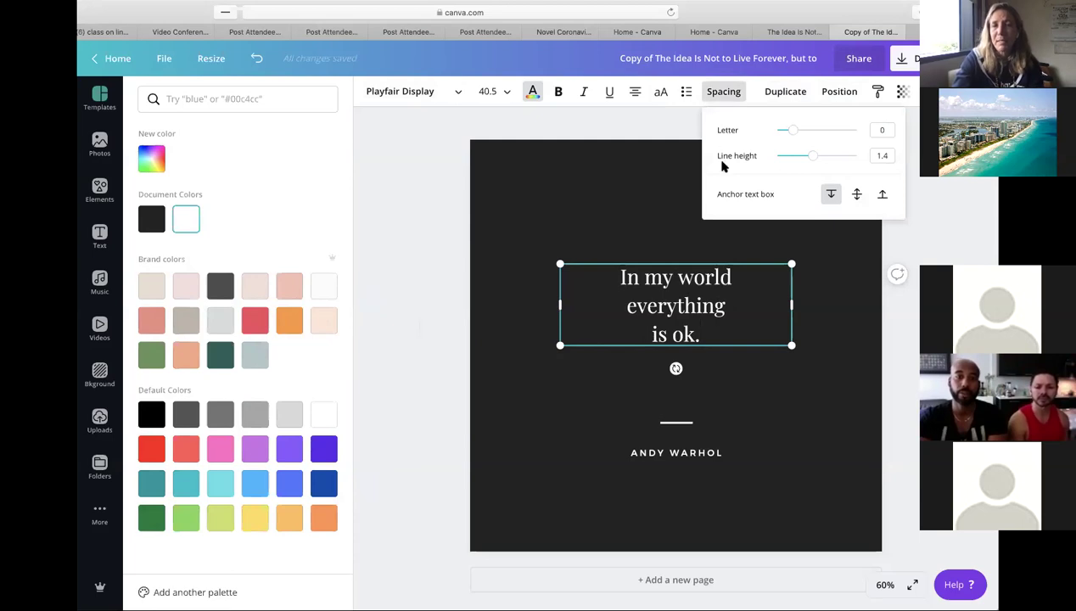
left_click_drag(793, 134, 813, 170)
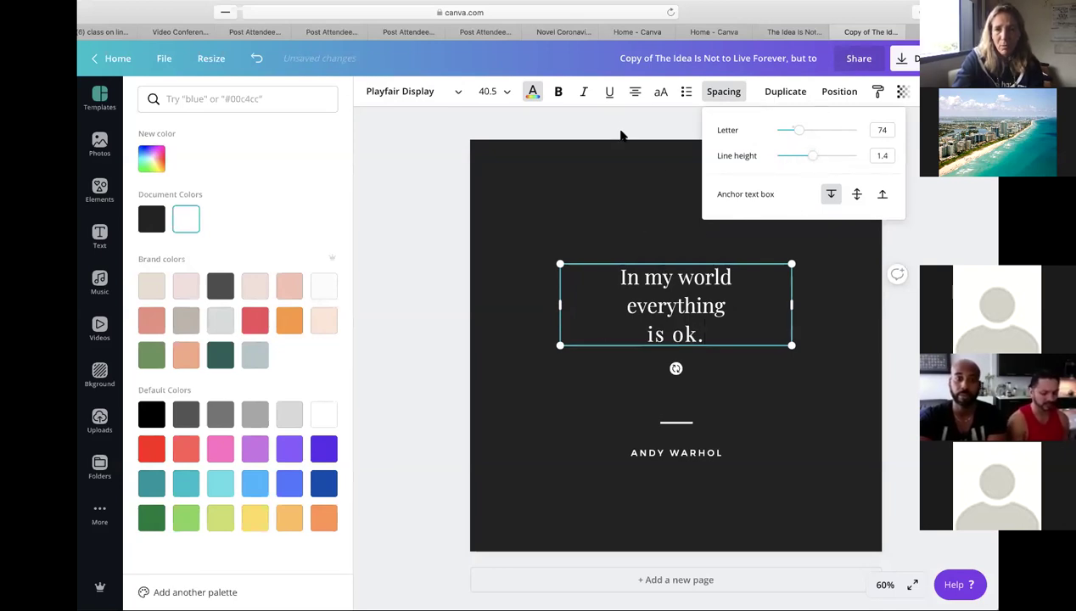
left_click(667, 316)
left_click_drag(701, 336, 660, 269)
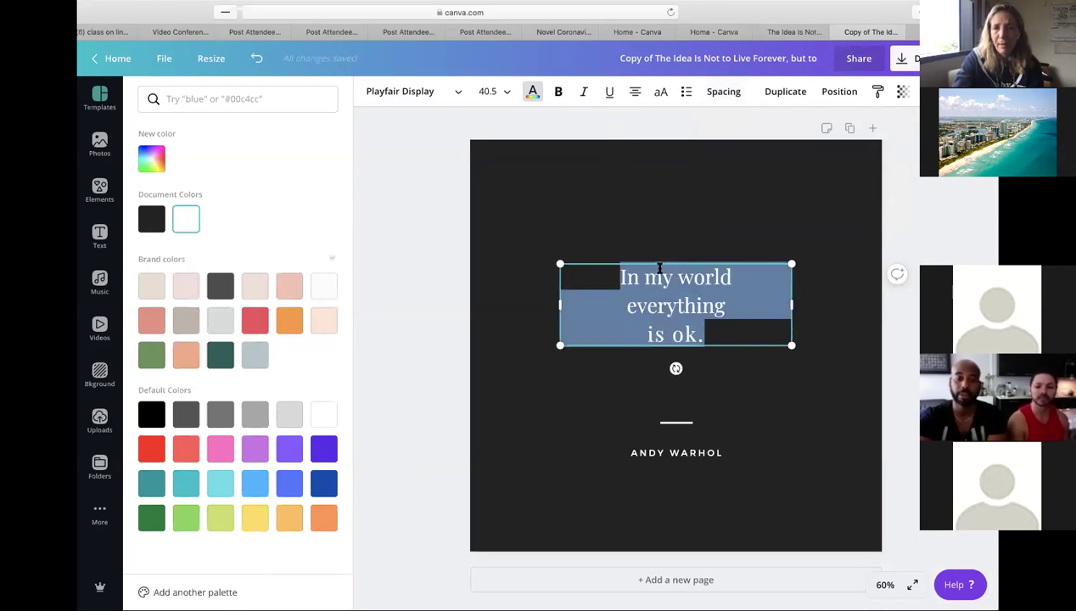
left_click(737, 91)
mouse_move(820, 134)
left_mouse_down()
mouse_move(792, 130)
mouse_move(812, 130)
left_mouse_up()
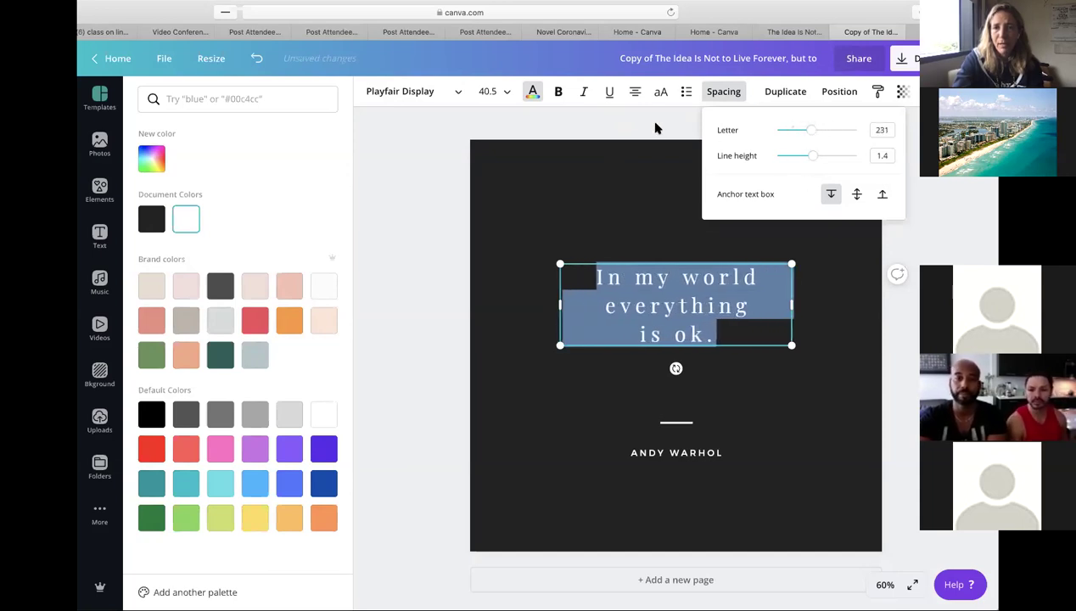
- Fine-tune the letter spacing of the first line 'In my world', then reselect the whole quote
left_click(660, 246)
triple_click(663, 276)
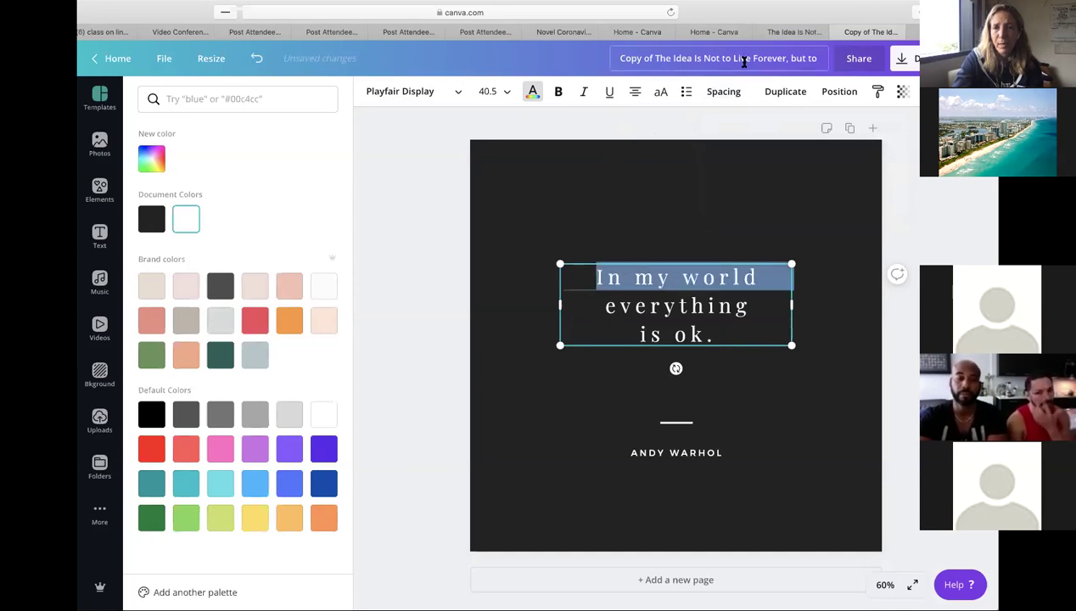
left_click(724, 91)
mouse_move(815, 135)
left_mouse_down()
mouse_move(851, 132)
mouse_move(796, 136)
left_mouse_up()
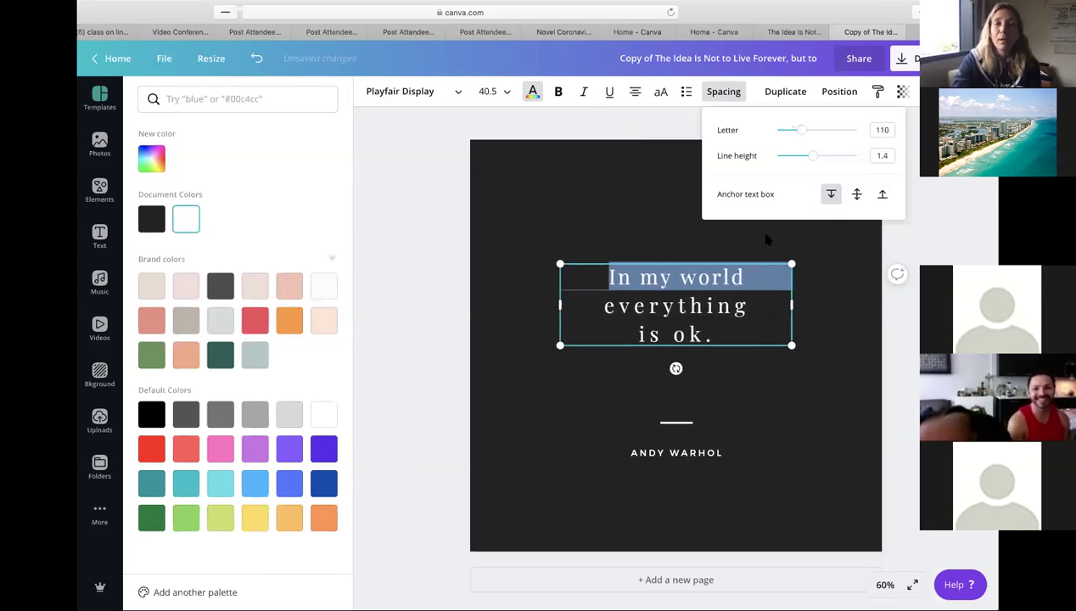
left_click(709, 335)
left_click_drag(709, 335, 608, 277)
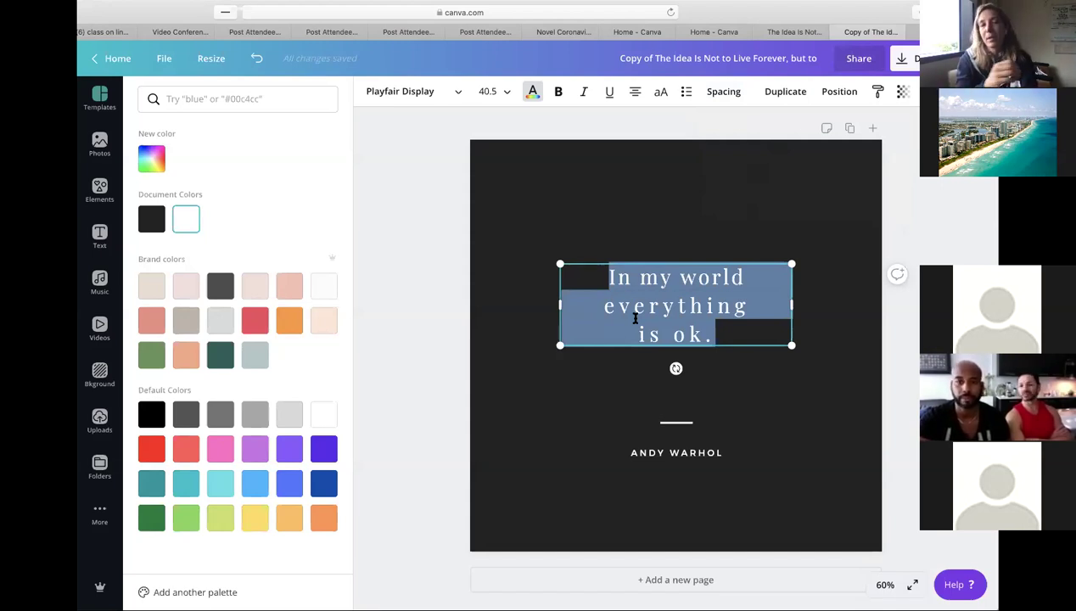
- Try underlining the word 'world', then remove the underline again
double_click(691, 275)
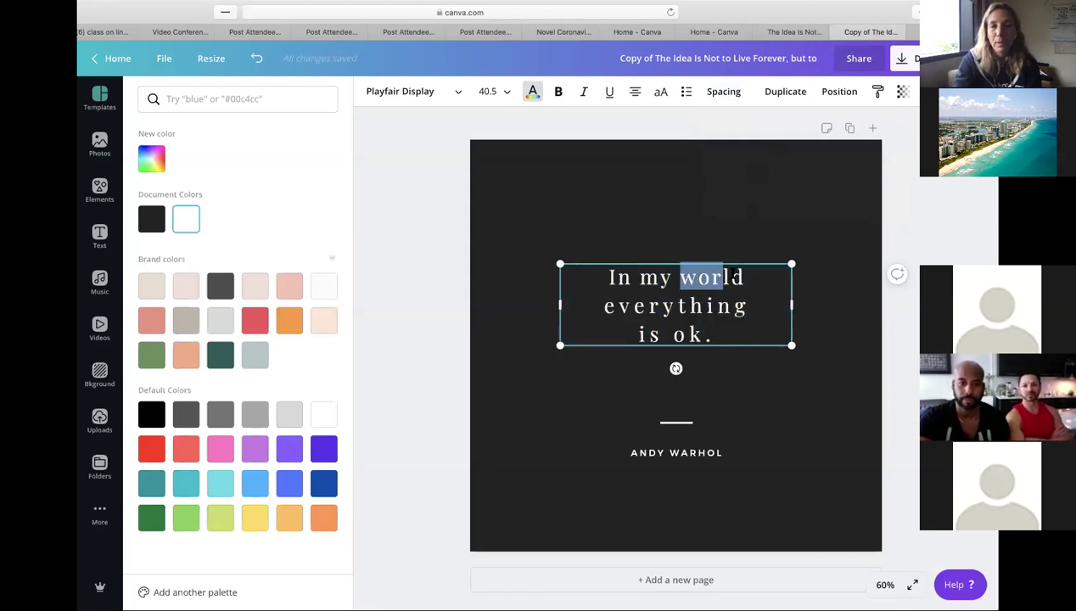
left_click(609, 91)
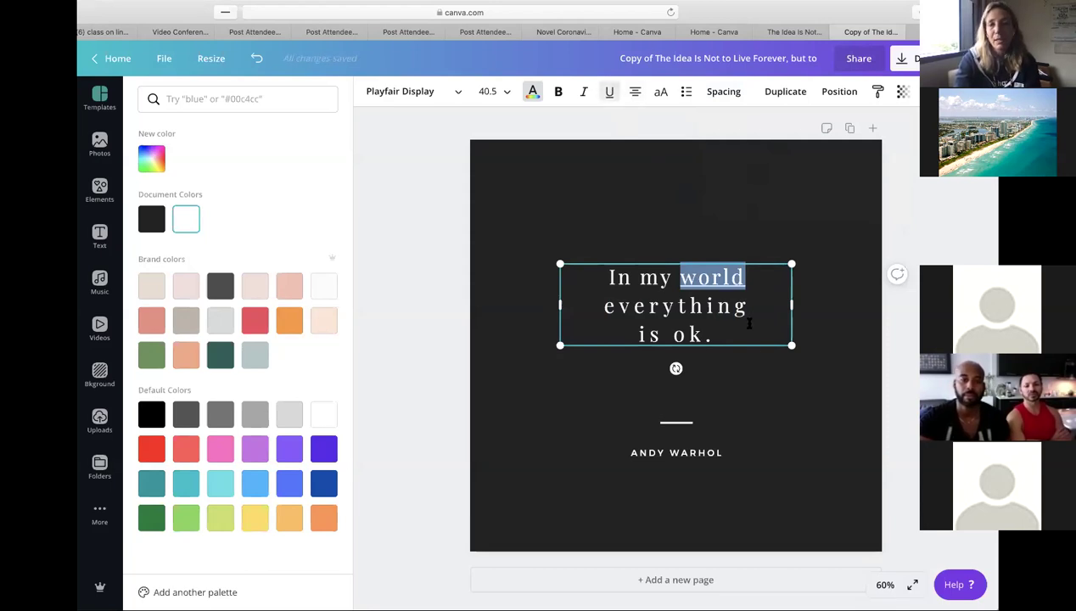
left_click(712, 316)
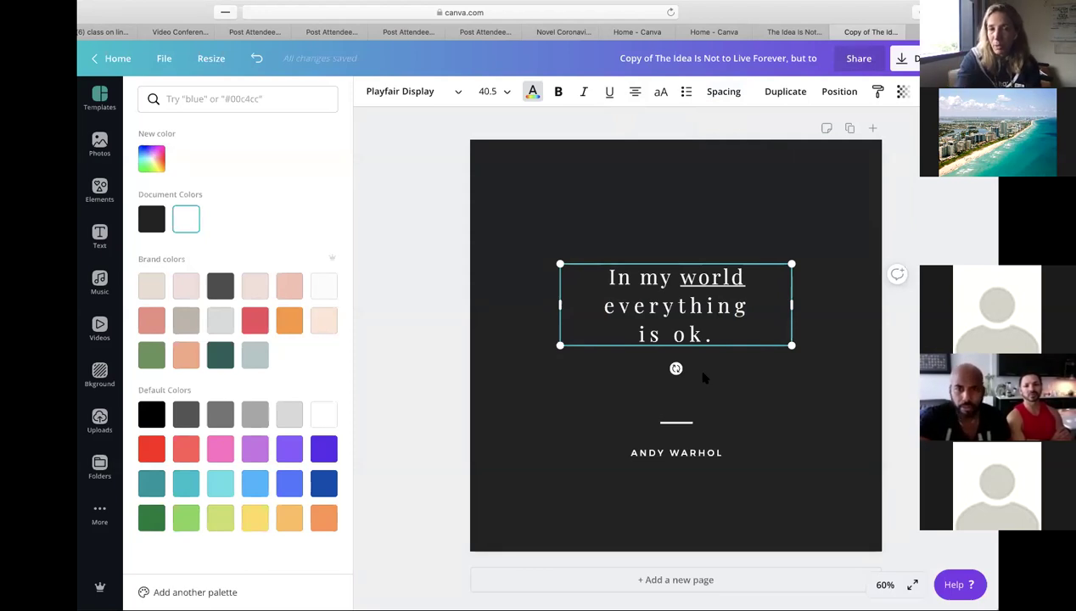
left_click_drag(676, 280, 741, 281)
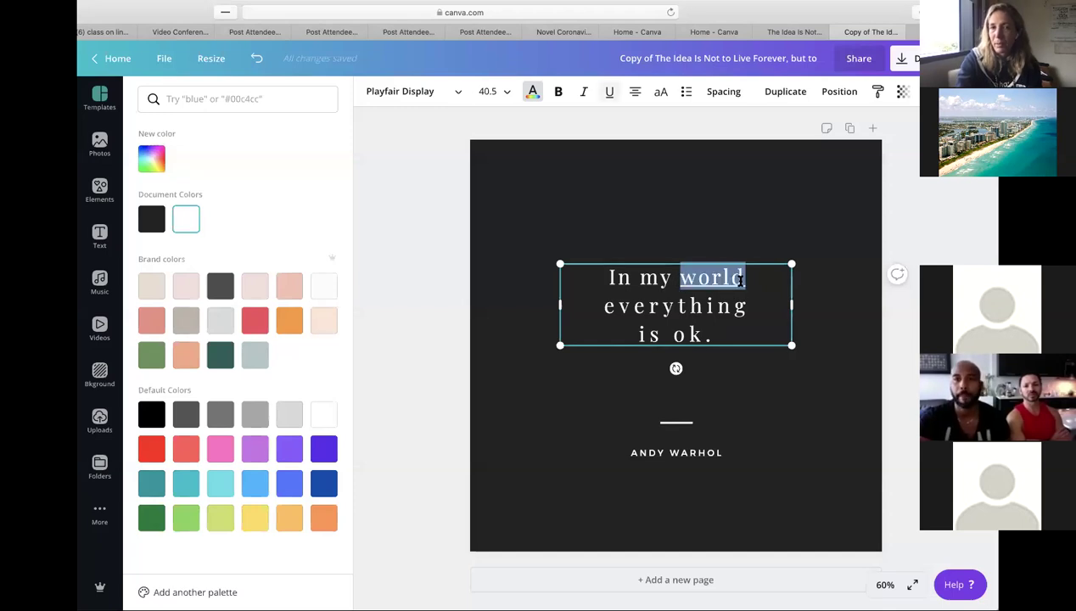
left_click(610, 91)
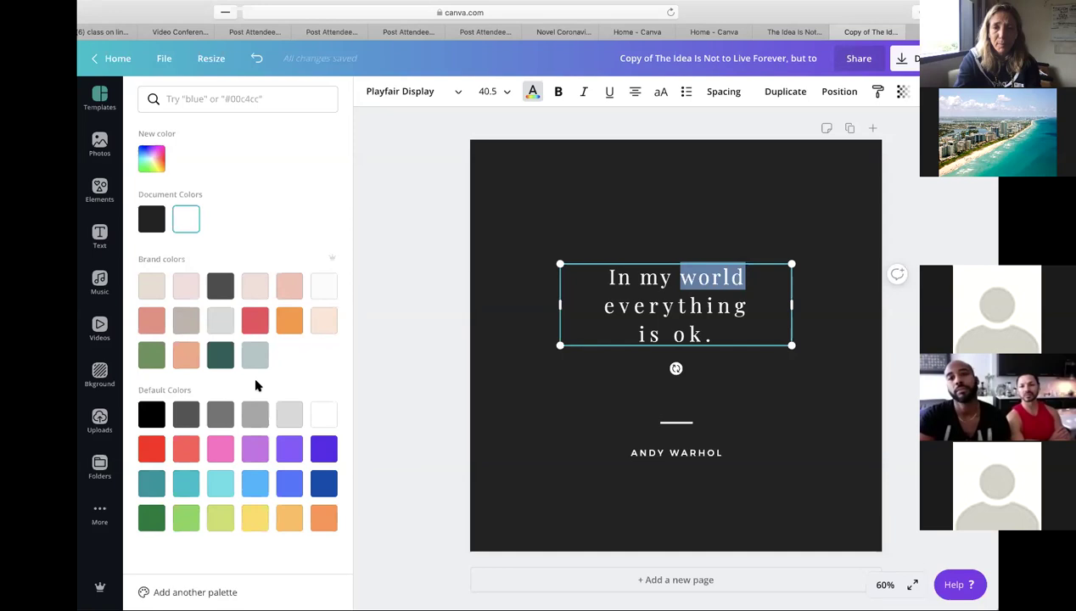
left_click(635, 308)
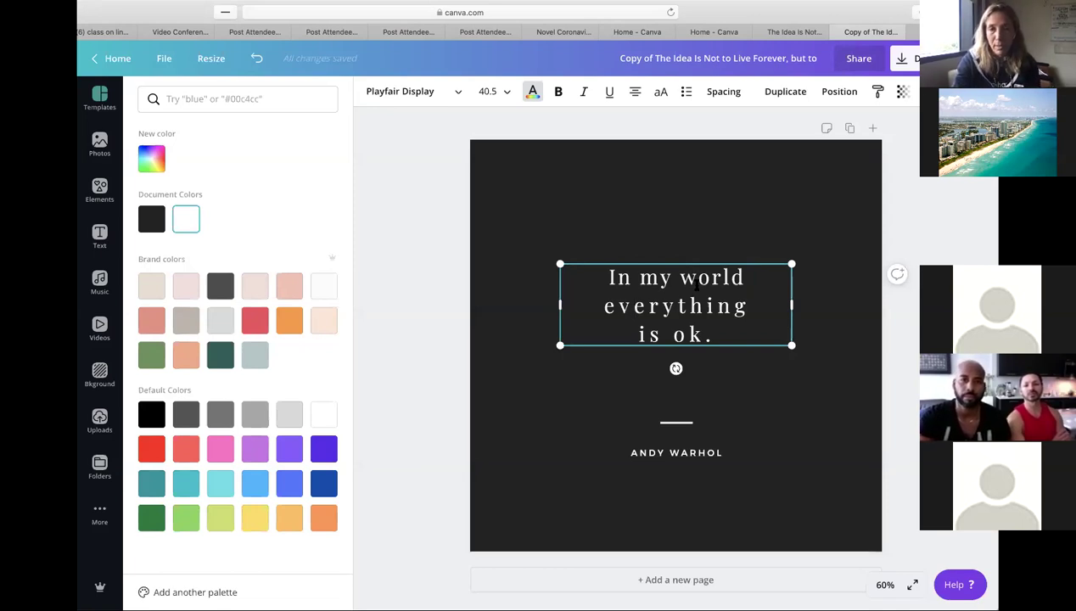
- Select 'world' and set the first line 'In my world' to font size 21
left_click_drag(677, 272, 741, 274)
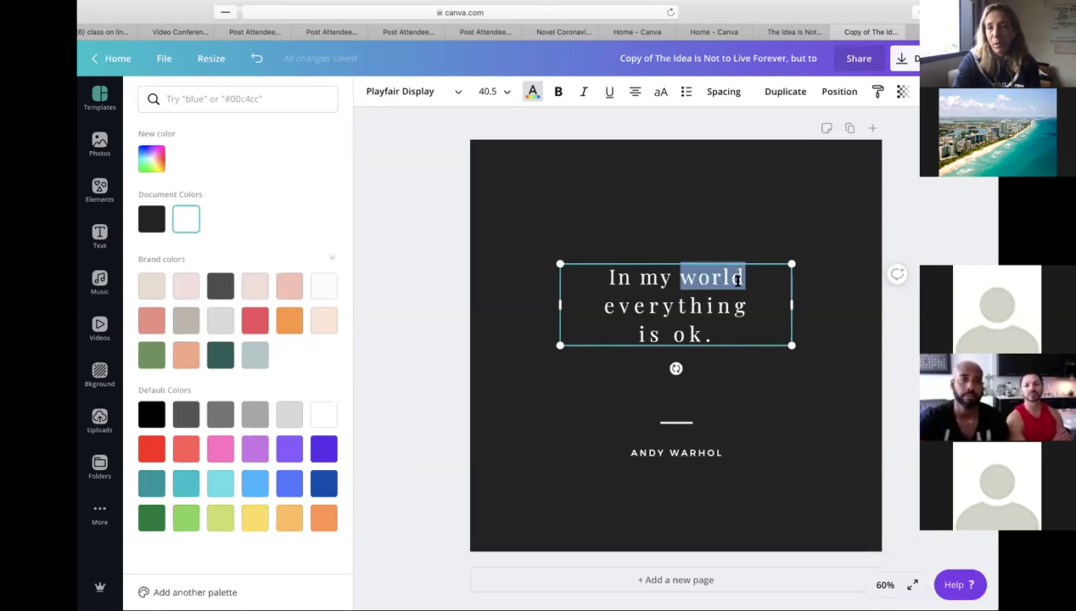
left_click(459, 92)
left_click(458, 91)
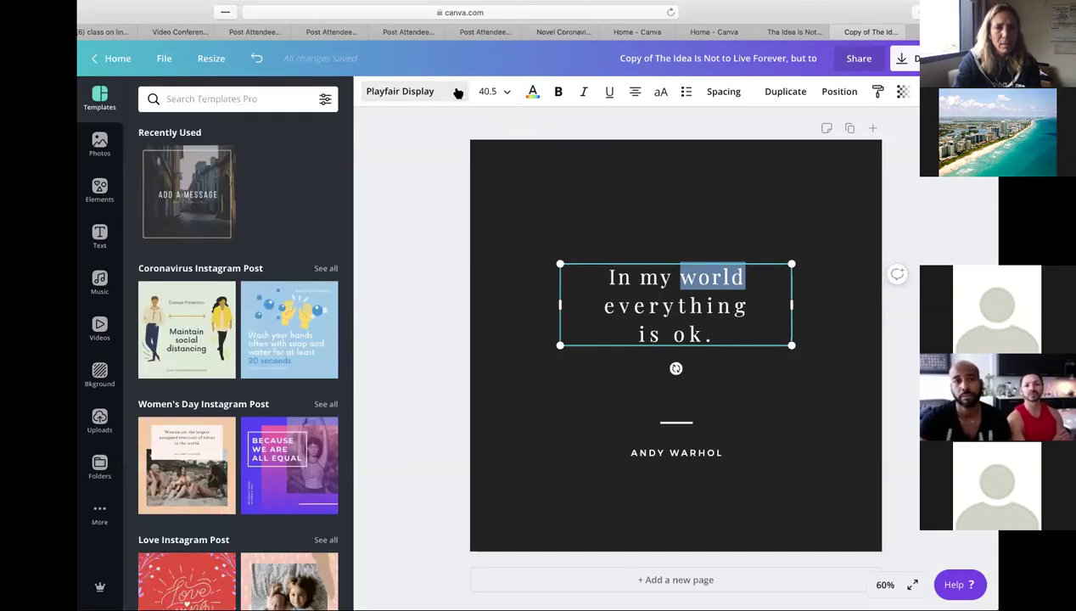
left_click(437, 92)
left_click(432, 91)
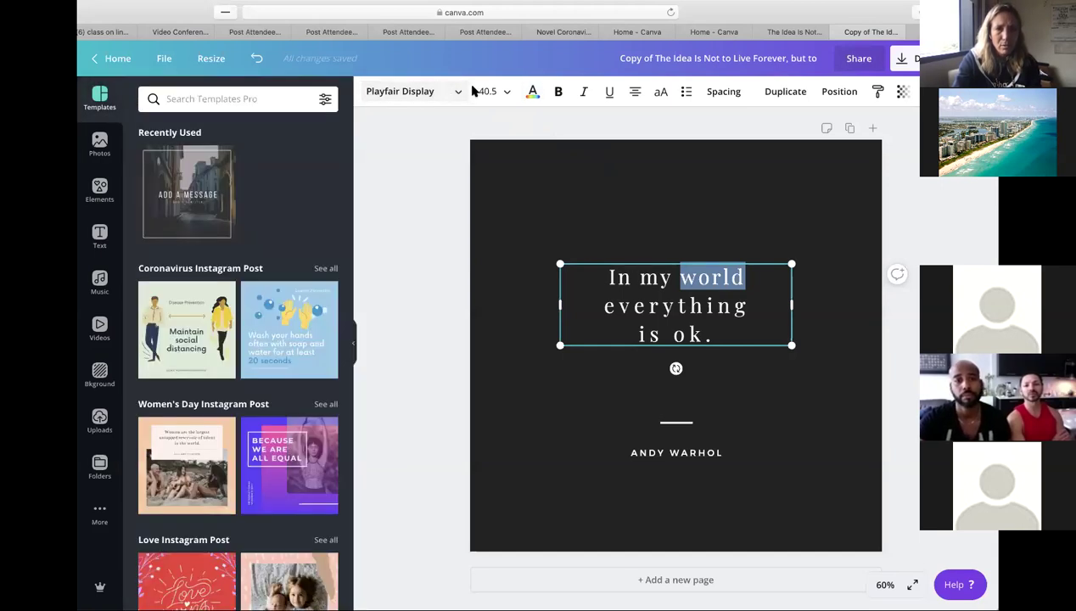
left_click(461, 91)
left_click(460, 91)
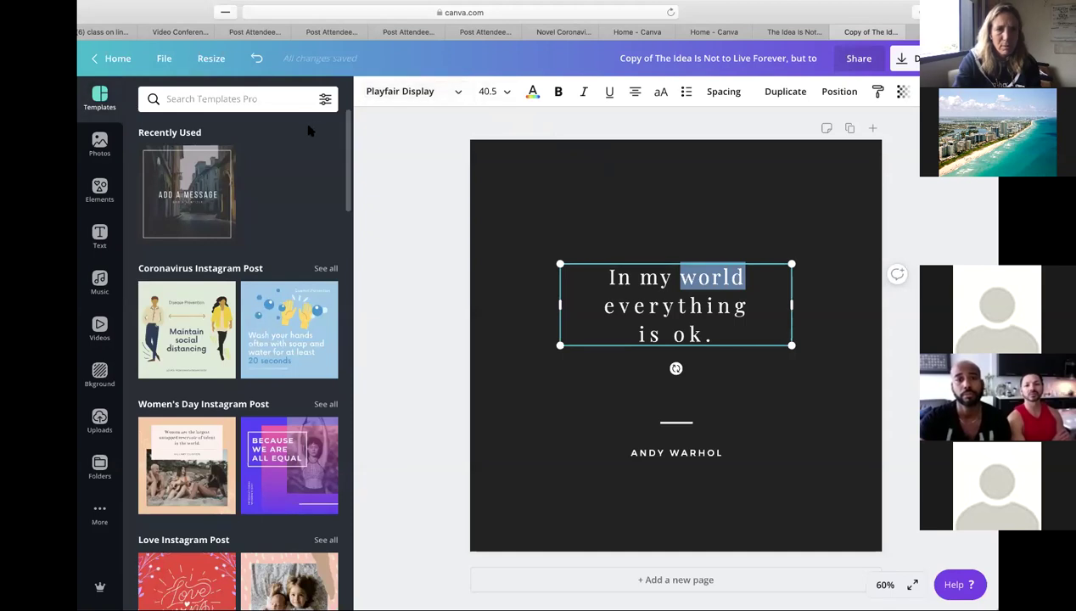
left_click(505, 93)
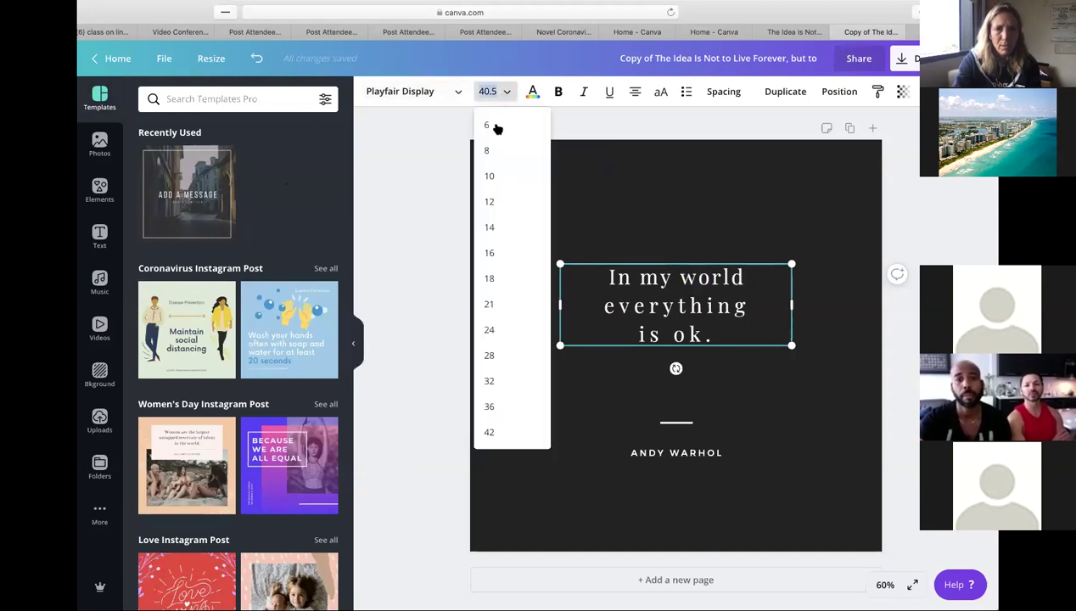
left_click_drag(675, 276, 764, 276)
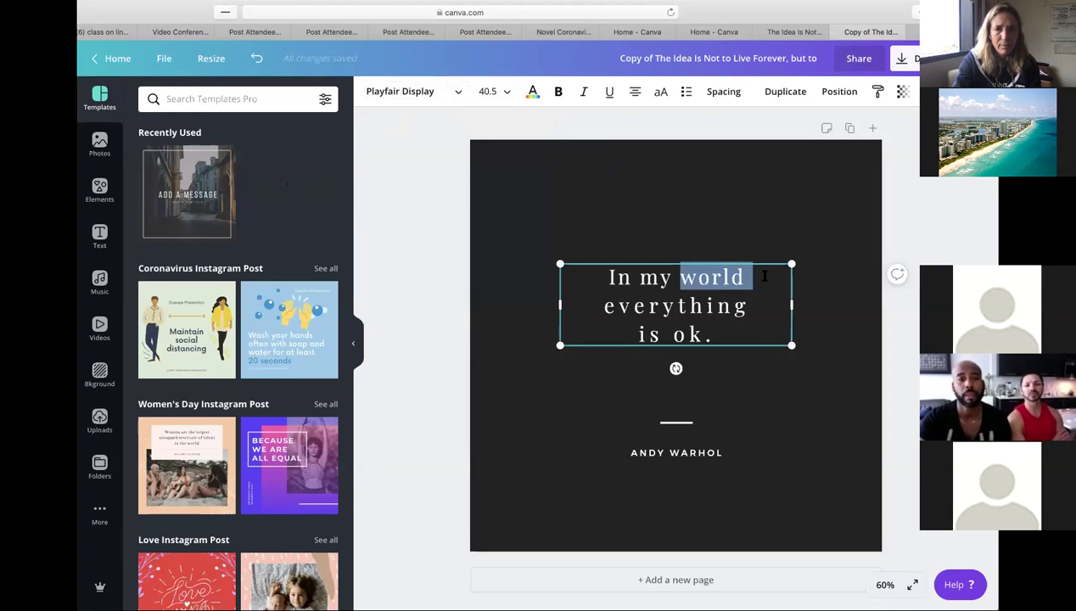
left_click(506, 94)
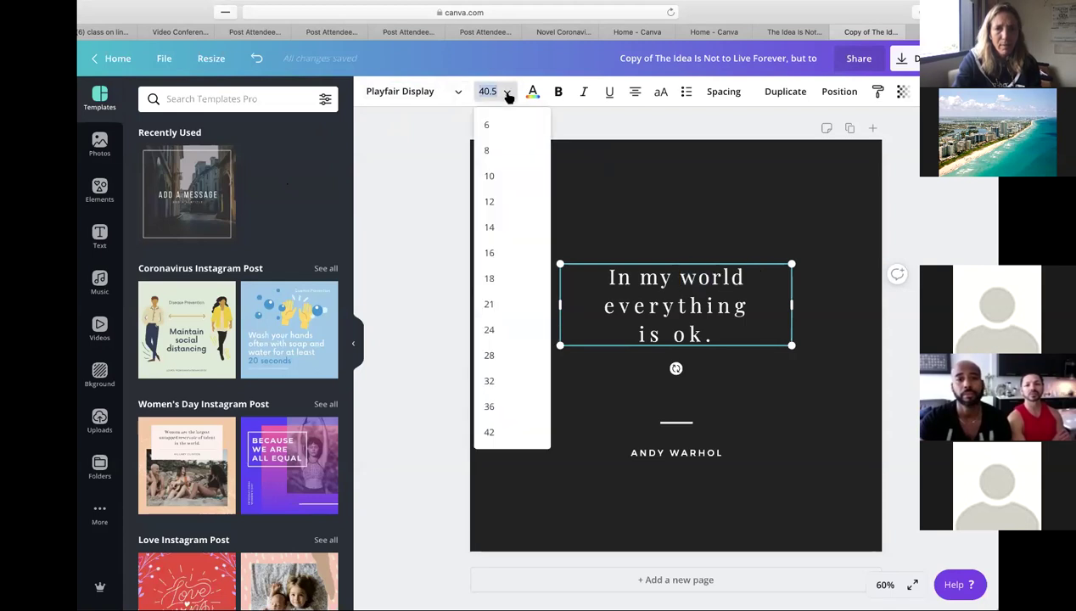
left_click(503, 304)
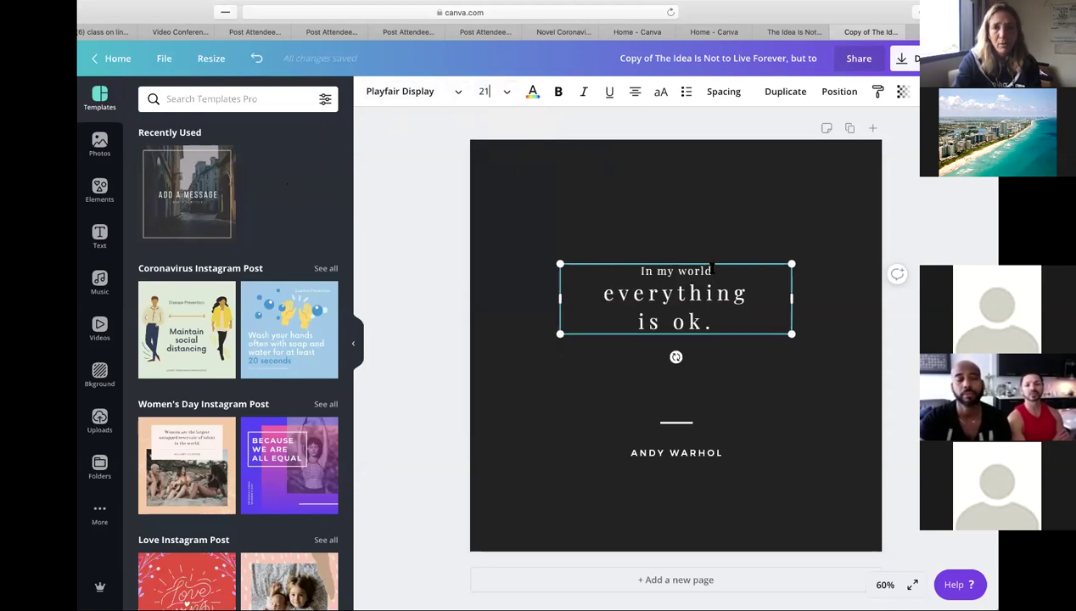
left_click_drag(713, 268, 638, 270)
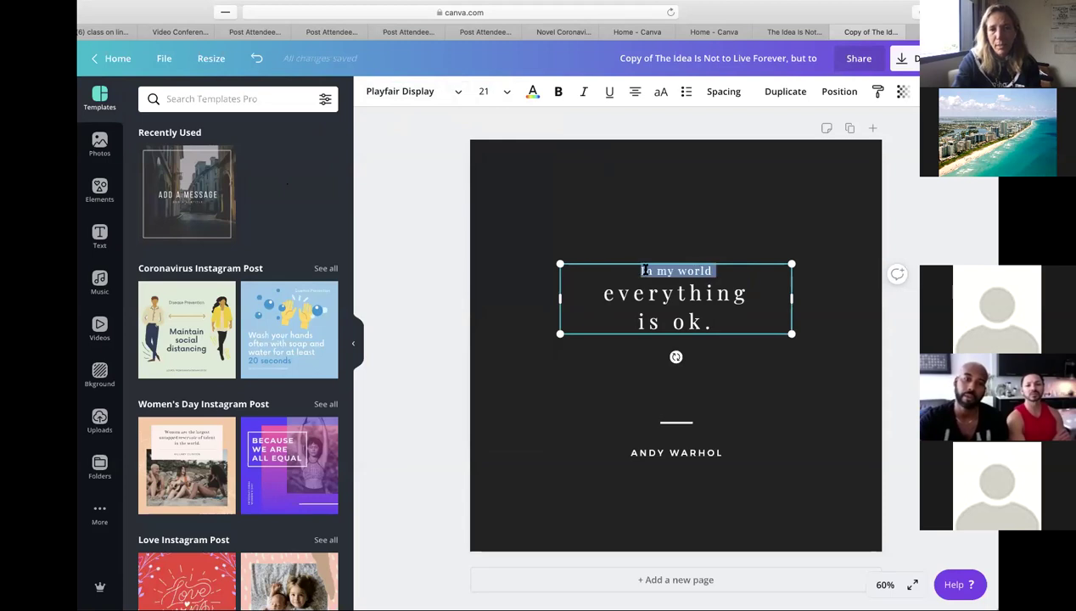
left_click(505, 92)
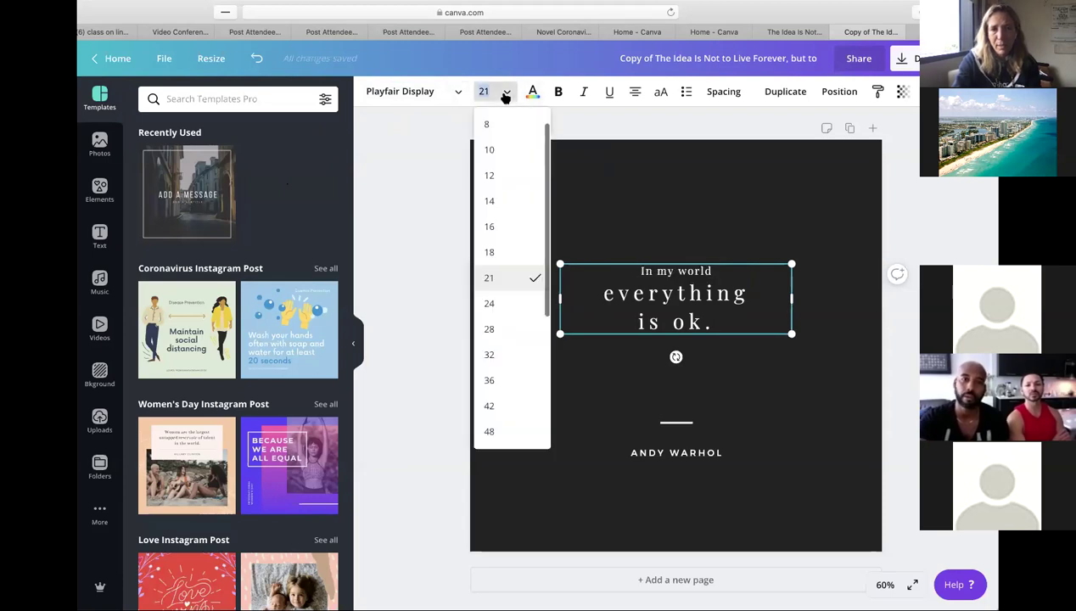
- Resize the quote text, ending with the whole quote at size 48
left_click(519, 366)
left_click_drag(730, 273, 619, 327)
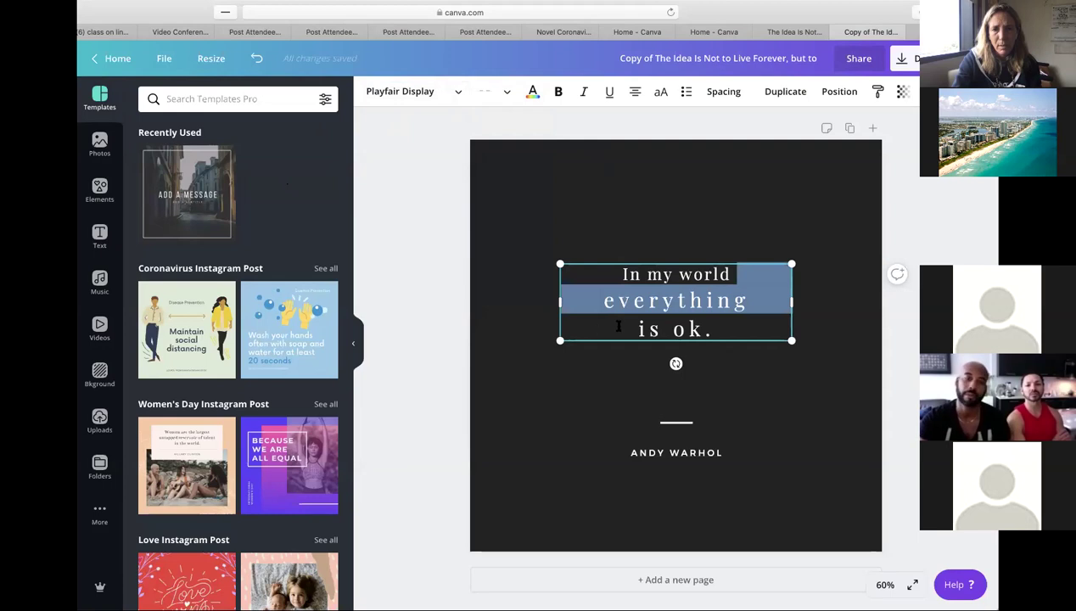
key("ctrl+a")
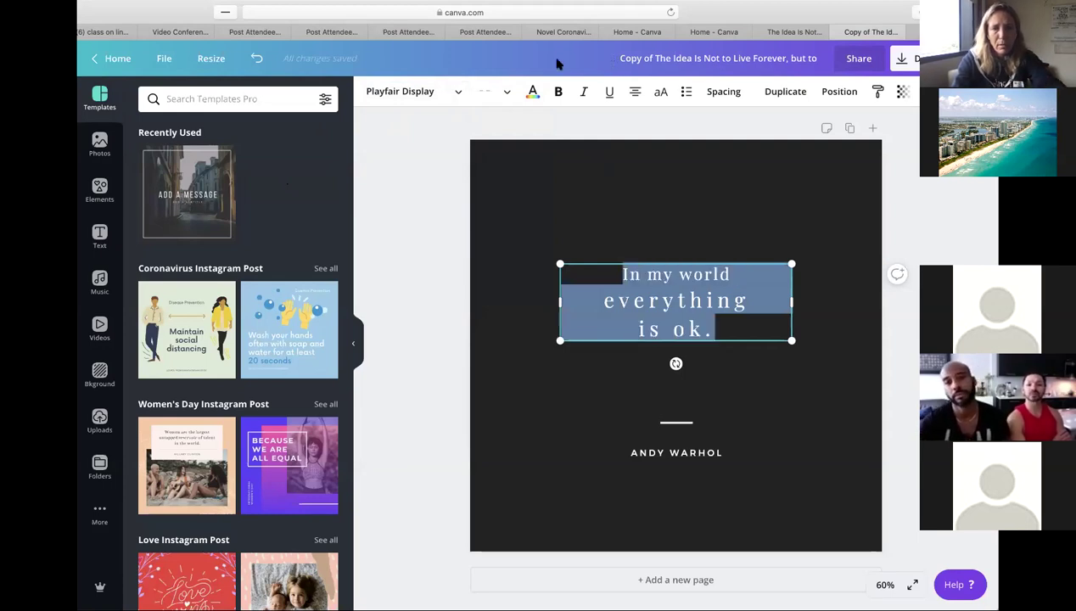
left_click(485, 91)
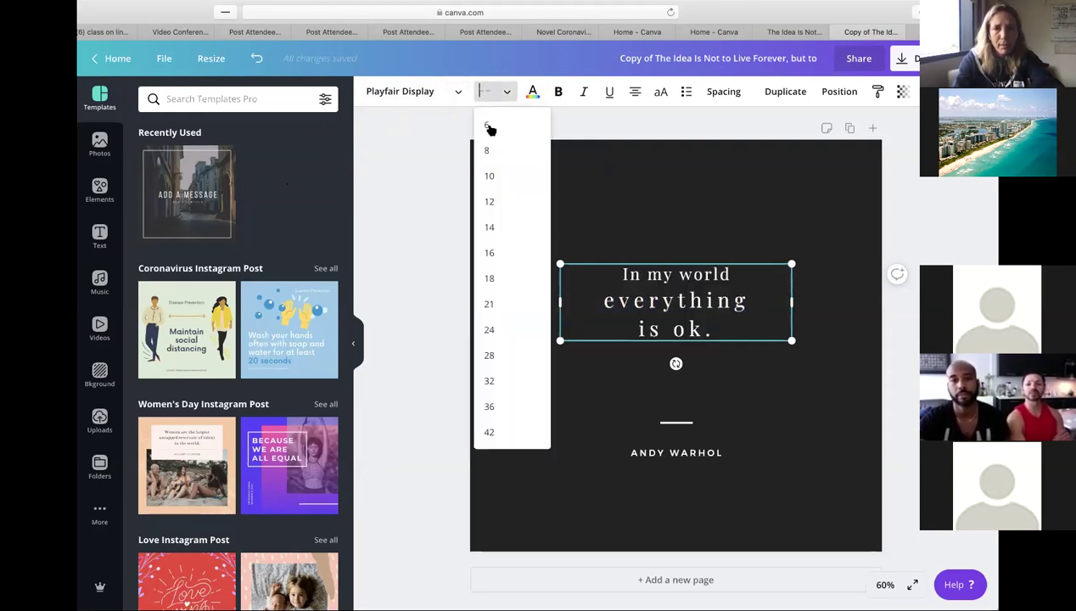
left_click(497, 383)
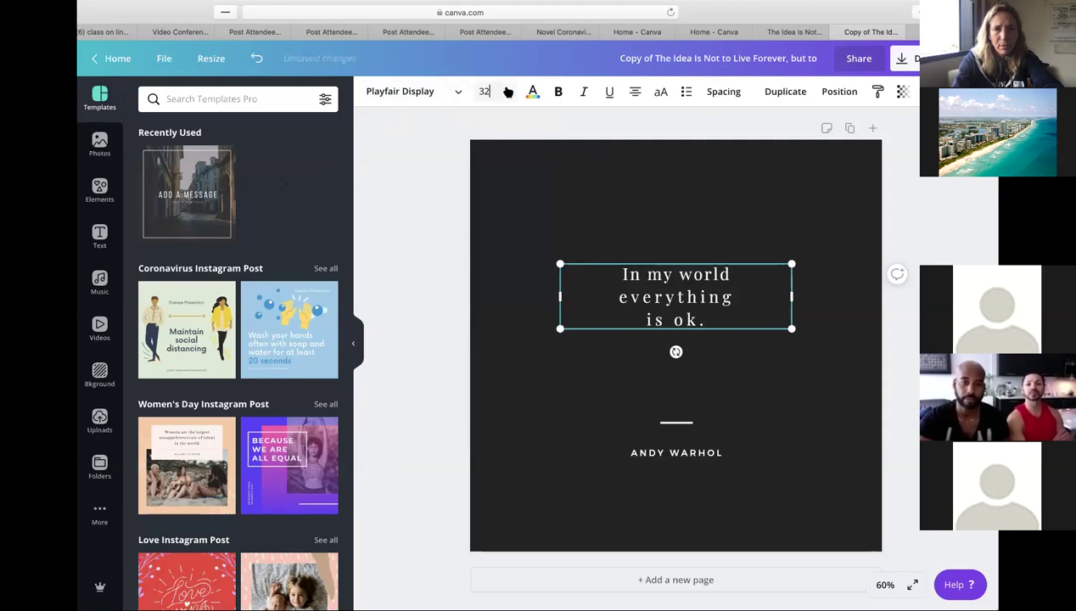
left_click(508, 92)
left_click(504, 355)
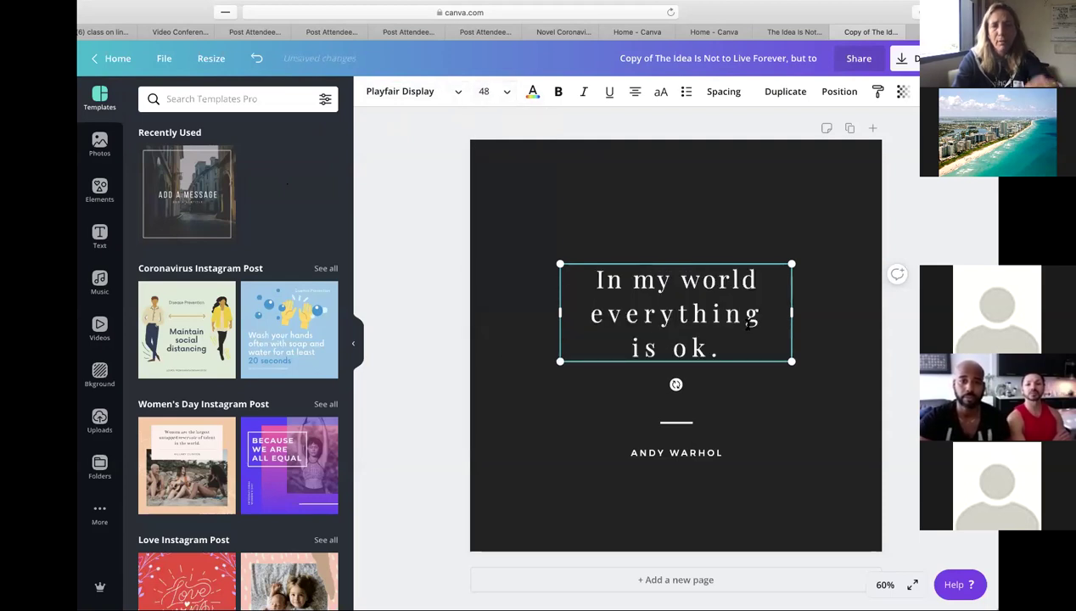
- Make the word 'everything' italic and deselect the text box
left_click_drag(763, 314, 591, 313)
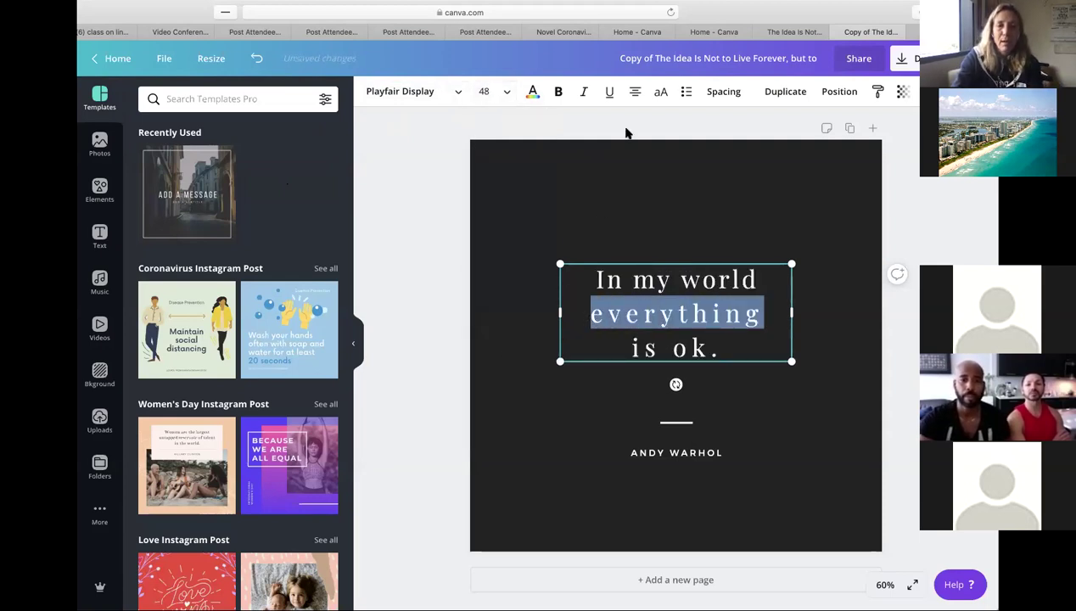
left_click(583, 92)
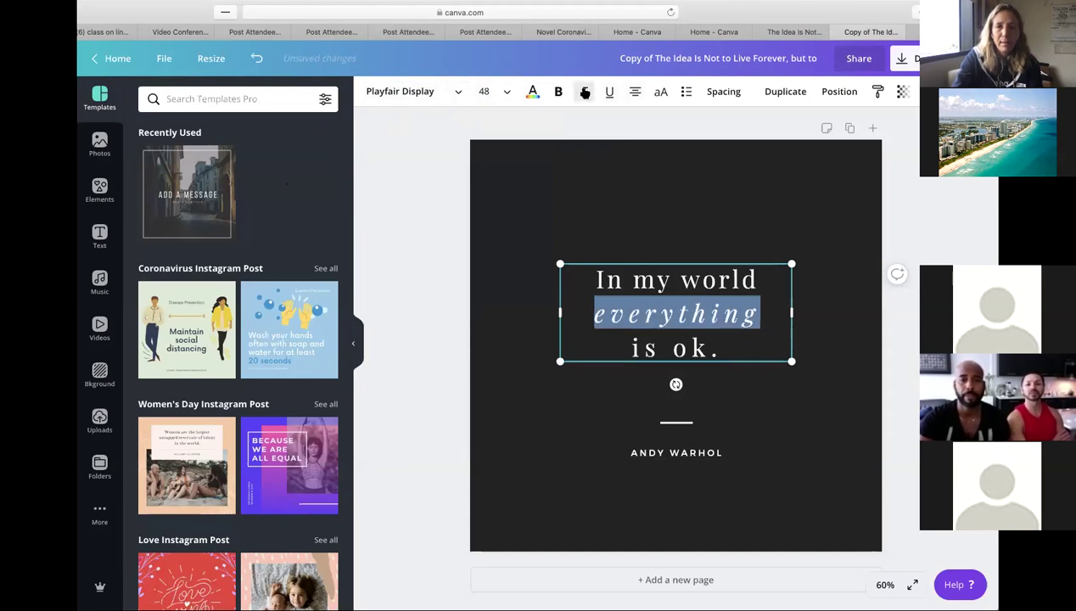
left_click(915, 185)
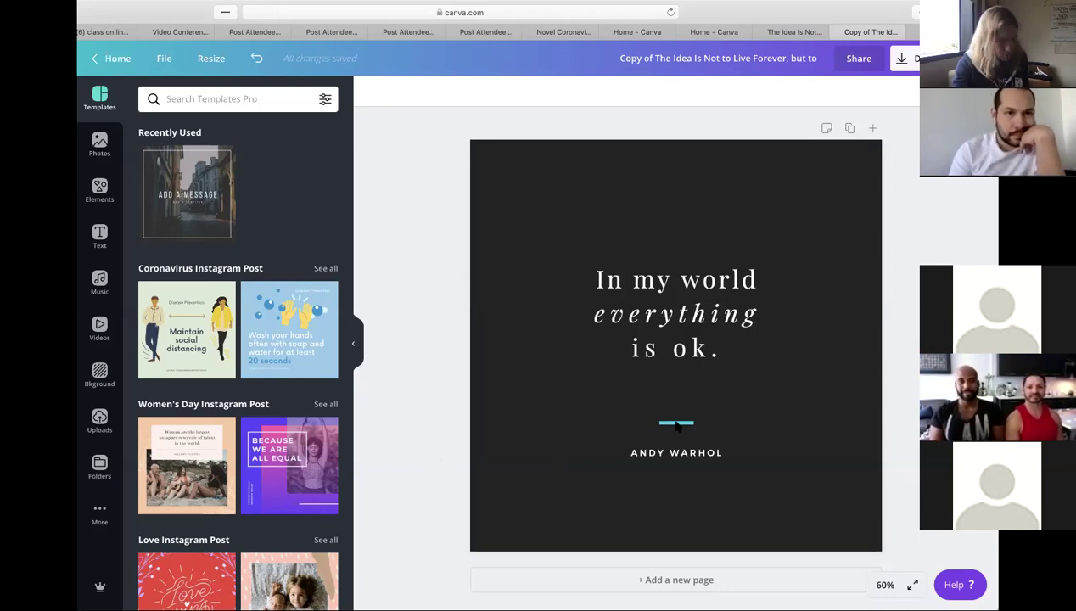
- Select the short accent line above the ANDY WARHOL credit and delete it
left_click(677, 424)
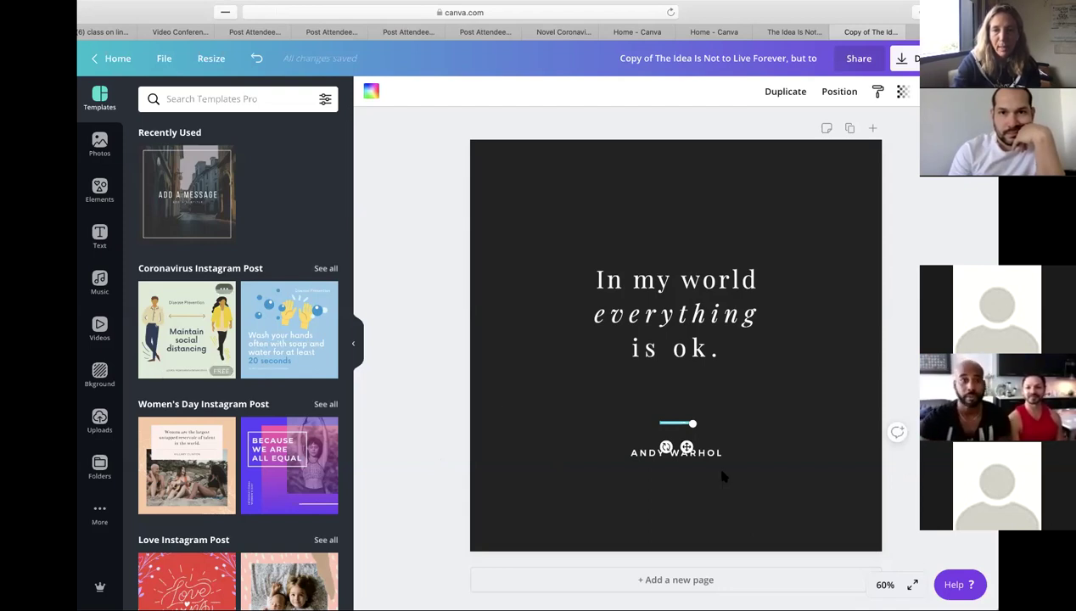
left_click_drag(666, 447, 657, 402)
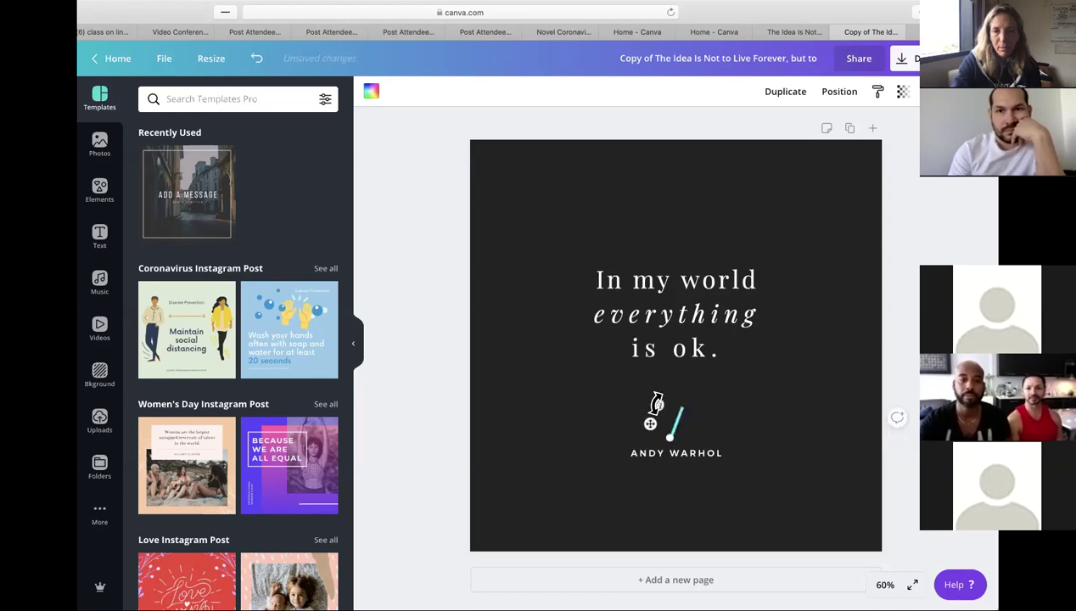
key("BackSpace")
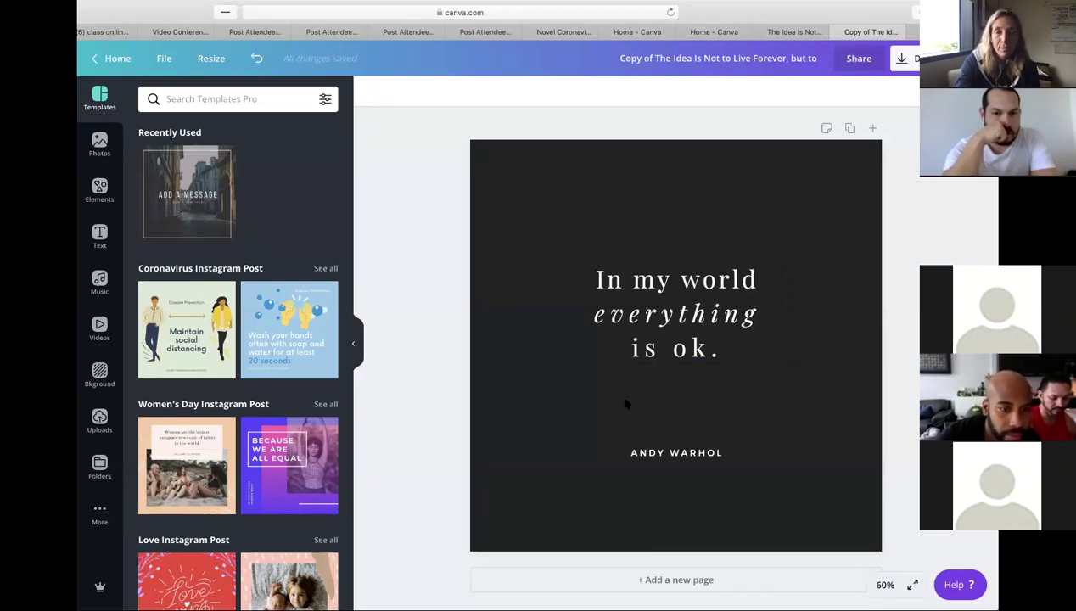
- Select the quote text box and show the font list from its Playfair Display font setting
left_click(667, 298)
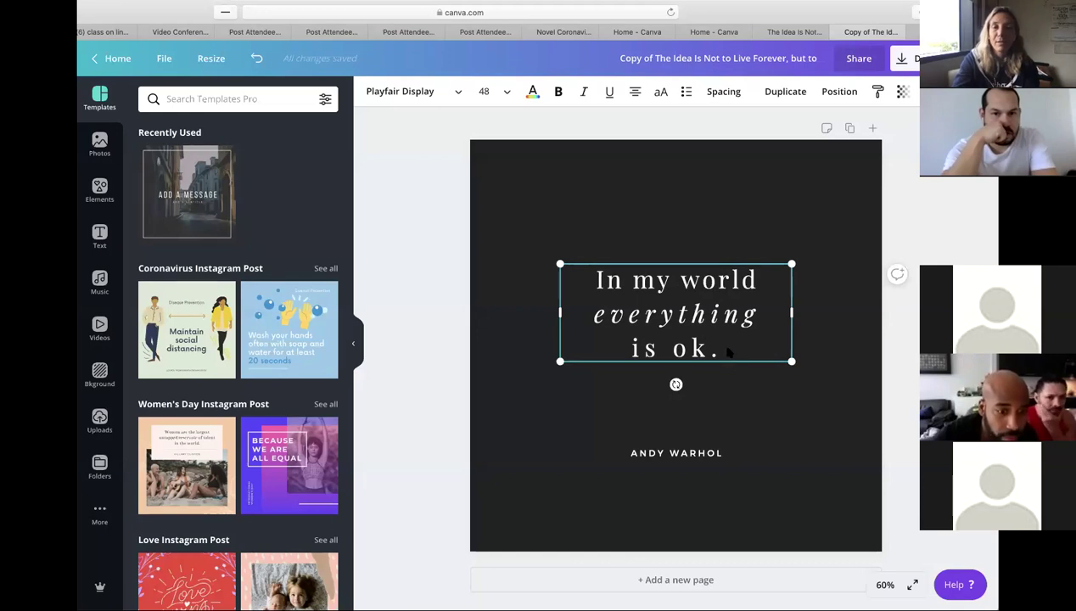
left_click(433, 93)
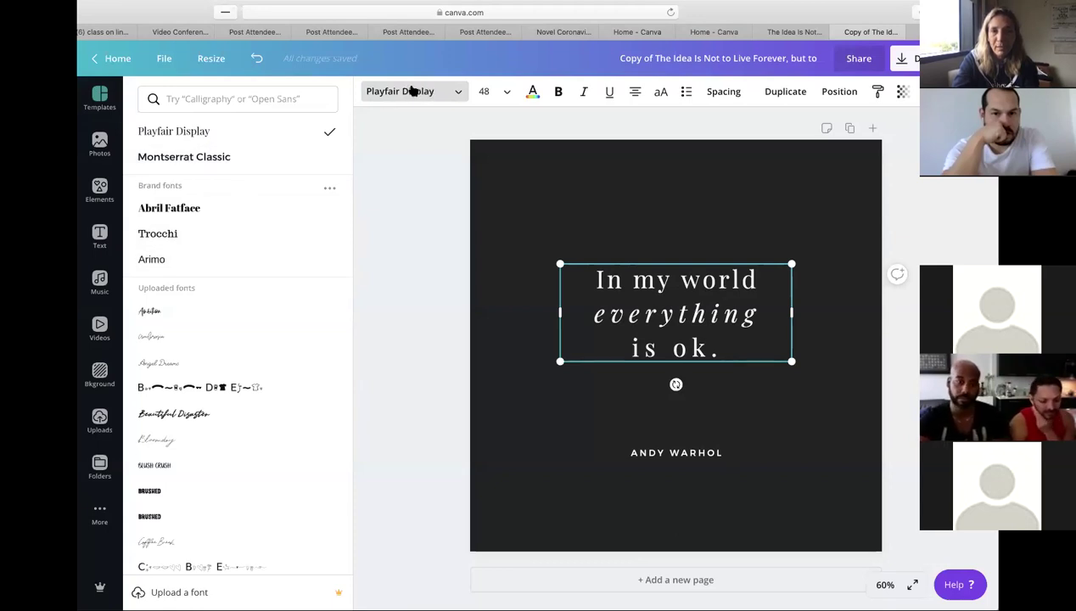
- Try Abril Fatface on the quote, settle on the uploaded Ambrosia script, then select all the quote text
left_click(200, 210)
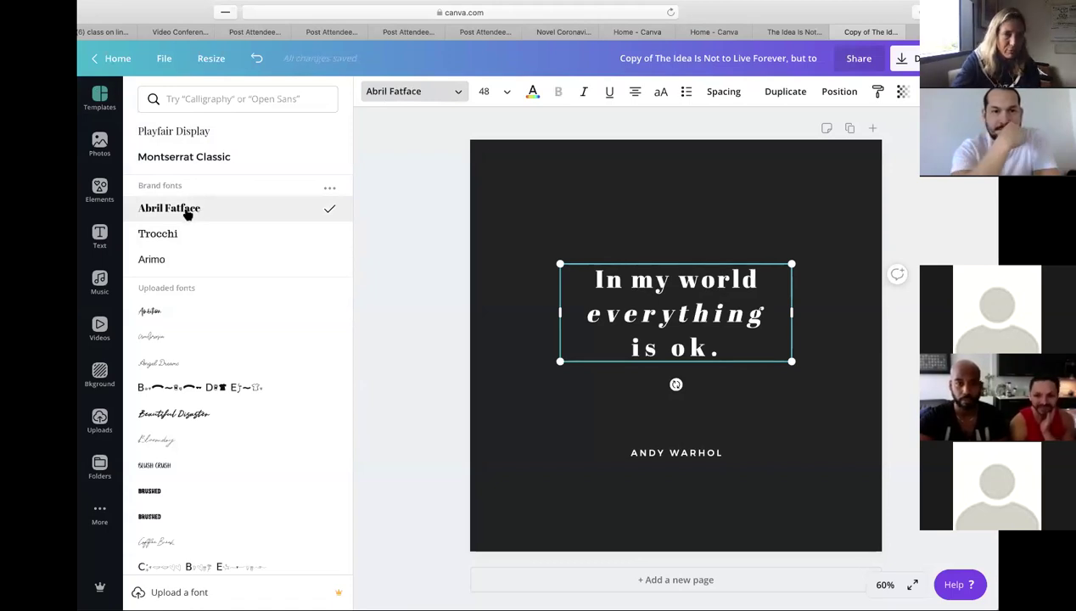
left_click(219, 336)
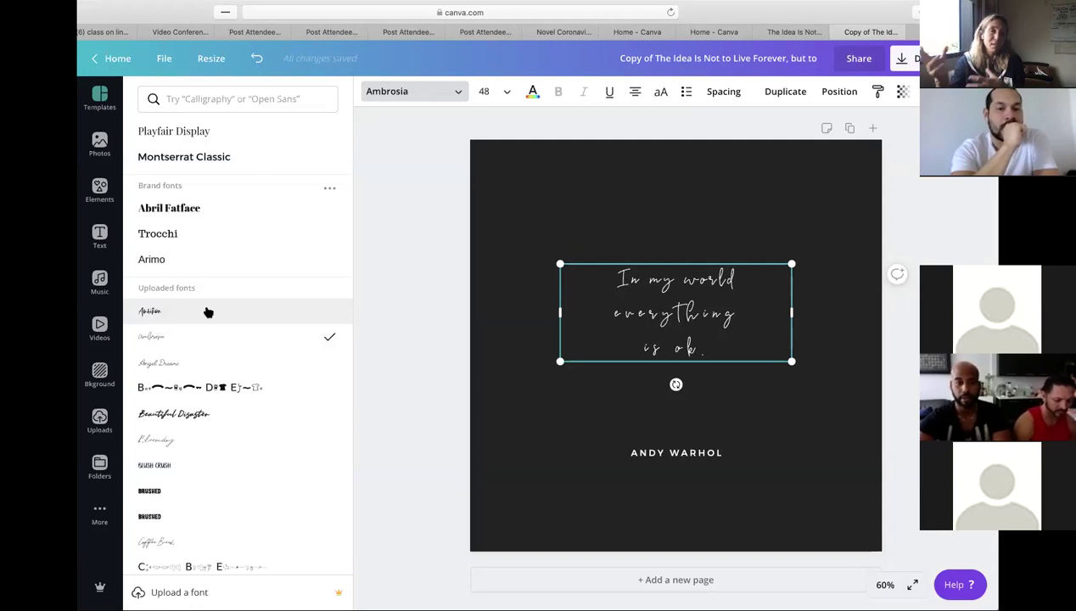
left_click_drag(696, 346, 677, 280)
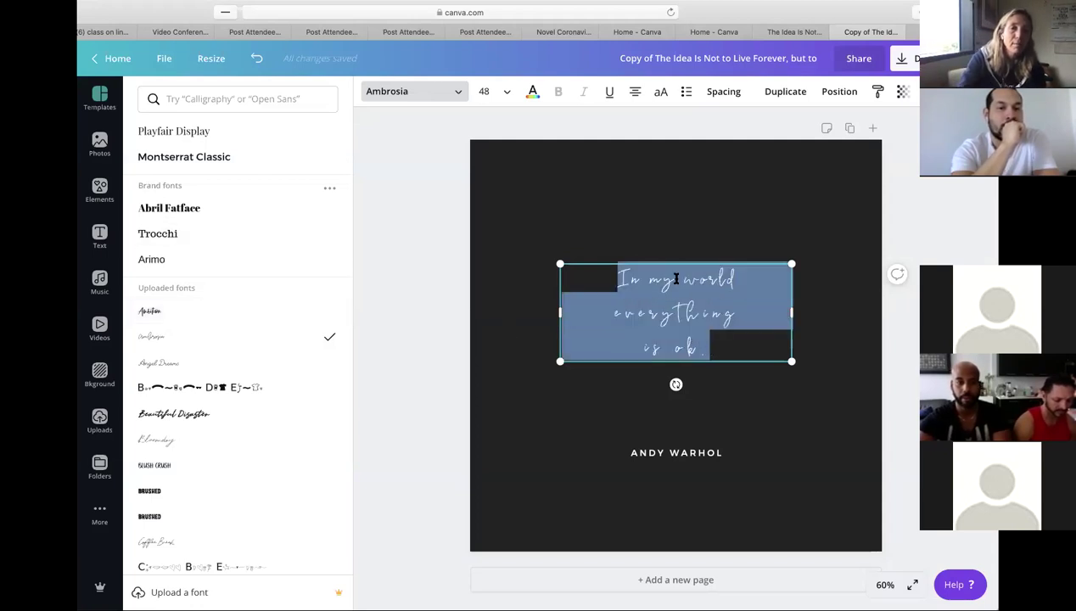
- Return the quote to Playfair Display, browse further through the font list, then select the ANDY WARHOL line
left_click(238, 136)
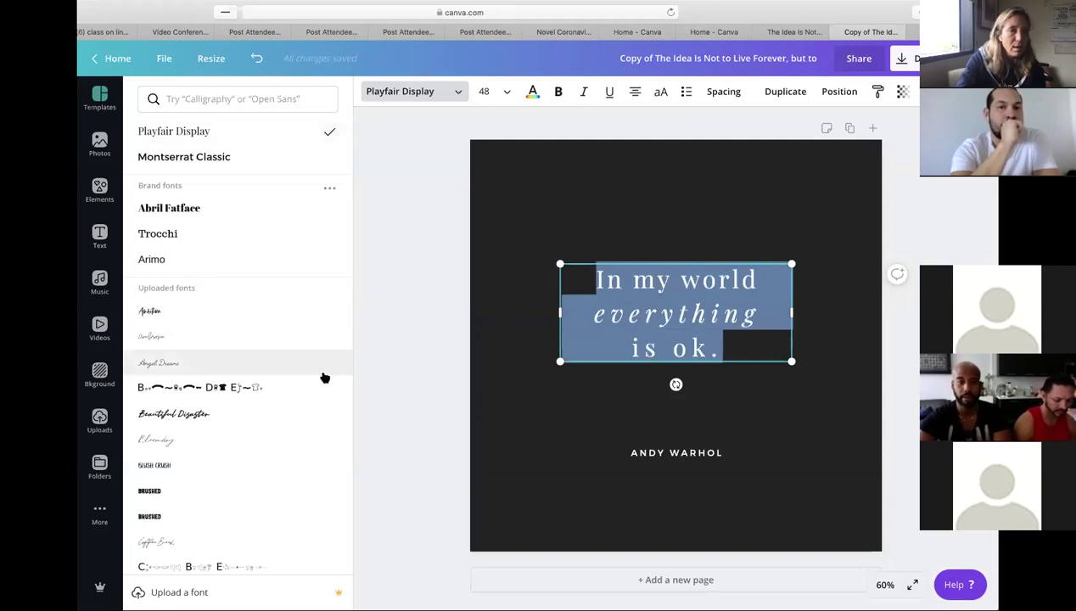
scroll(248, 437, "down", 2)
scroll(249, 436, "down", 7)
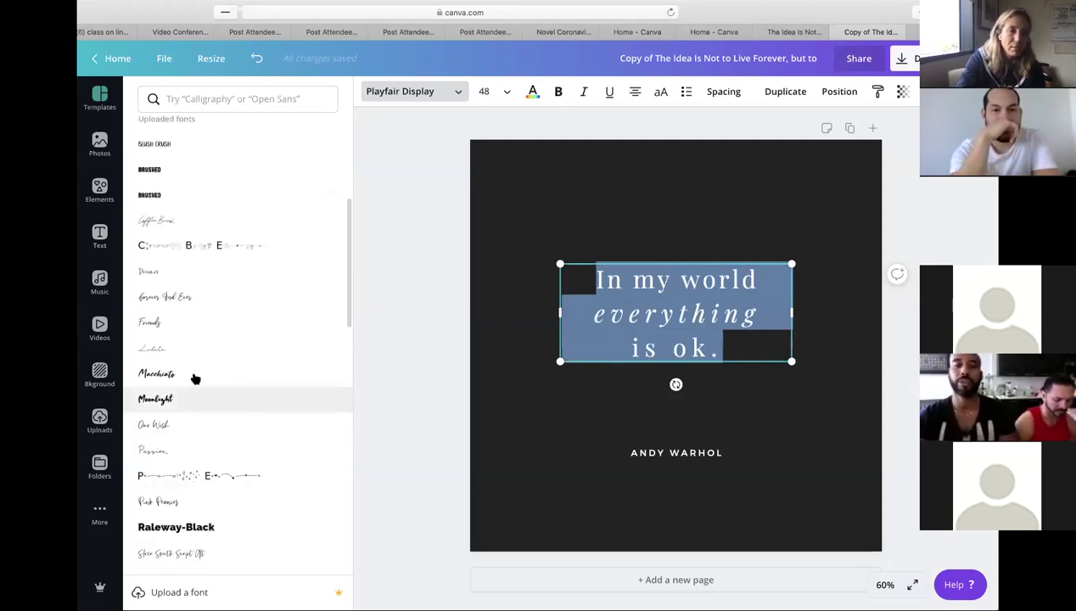
scroll(193, 339, "down", 10)
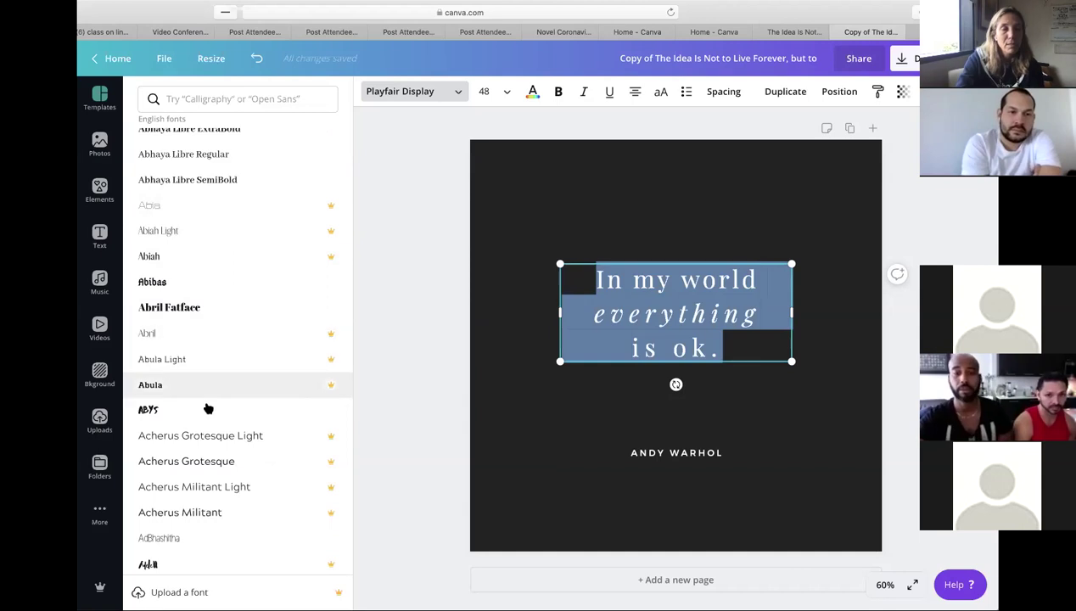
scroll(201, 392, "down", 10)
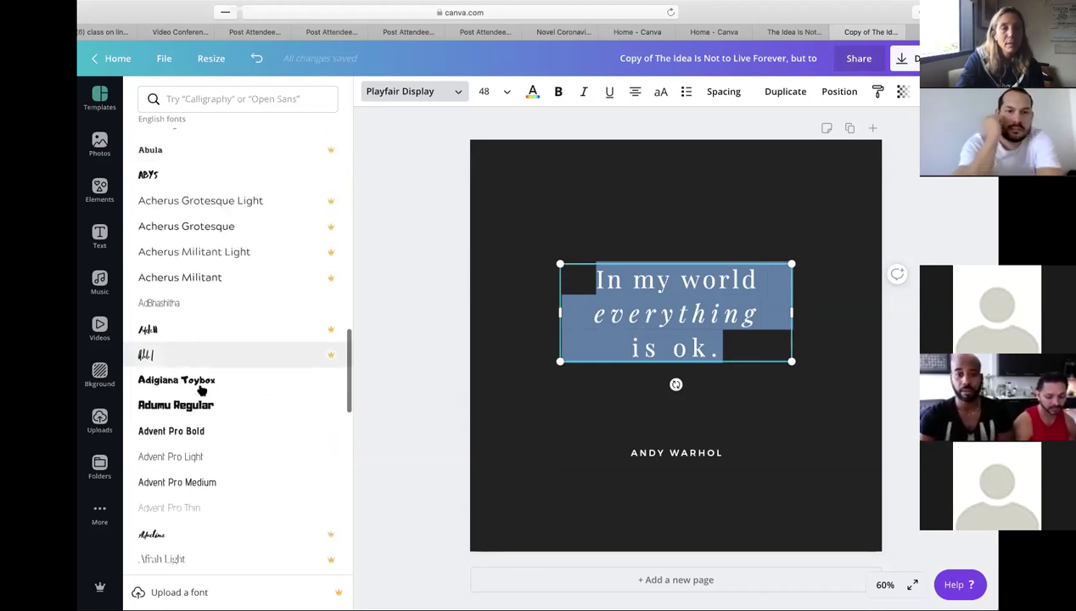
scroll(201, 391, "down", 5)
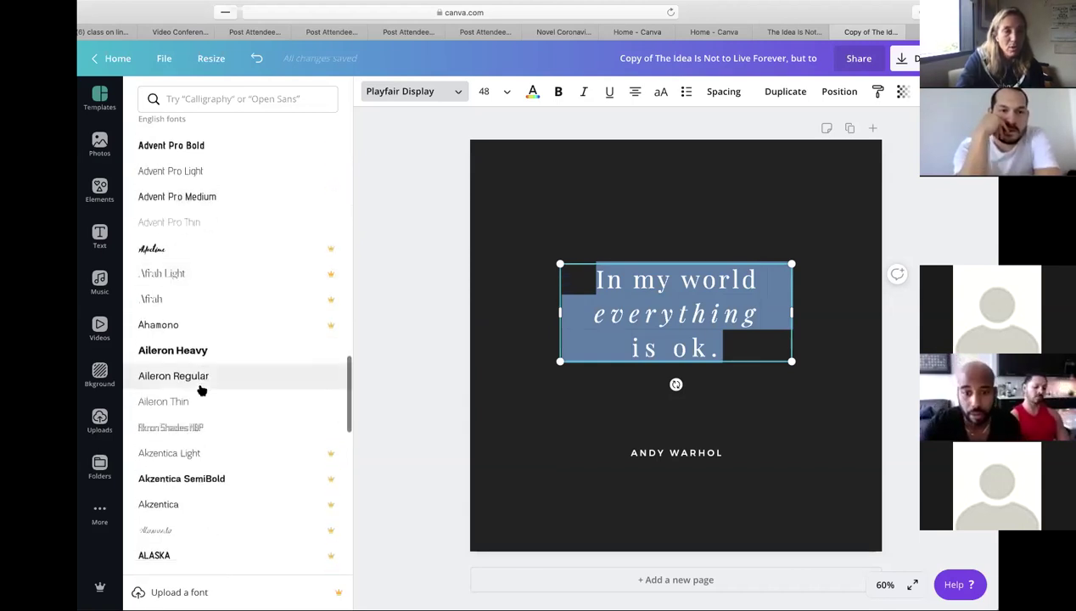
scroll(201, 390, "down", 5)
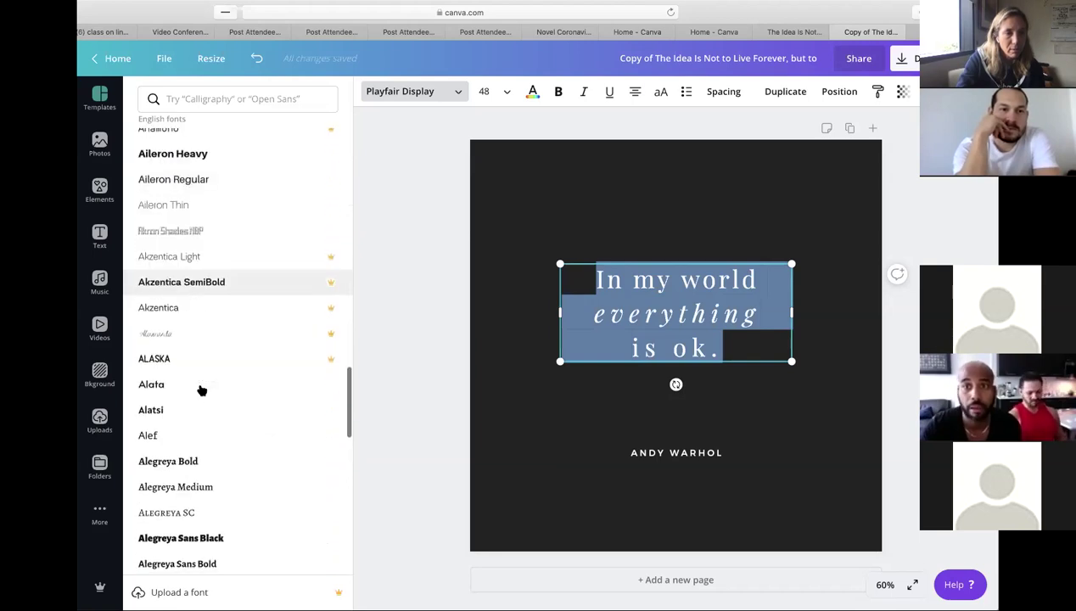
scroll(200, 389, "up", 15)
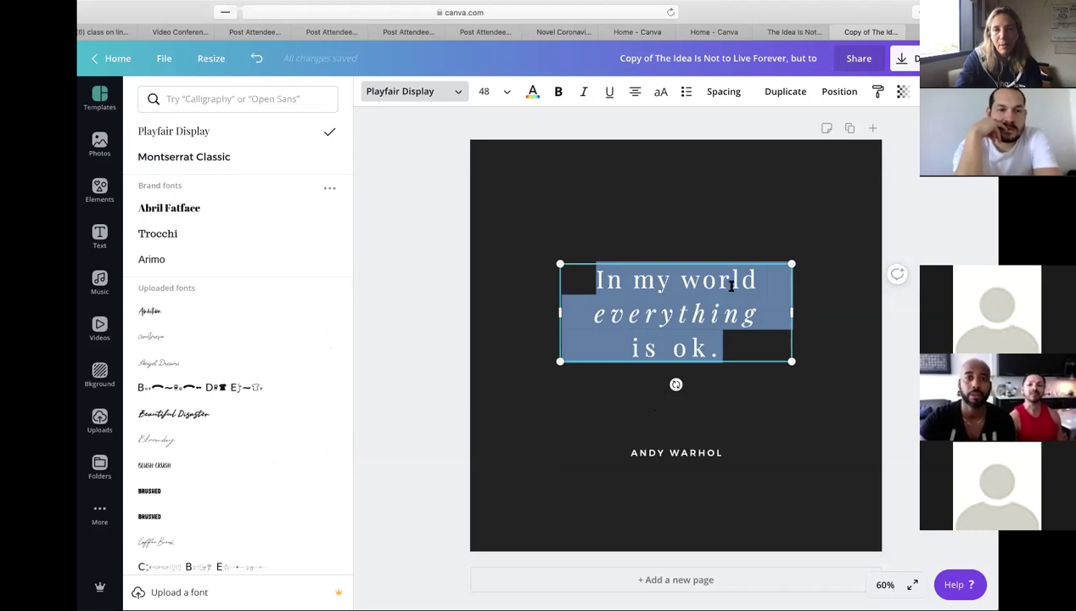
left_click(691, 456)
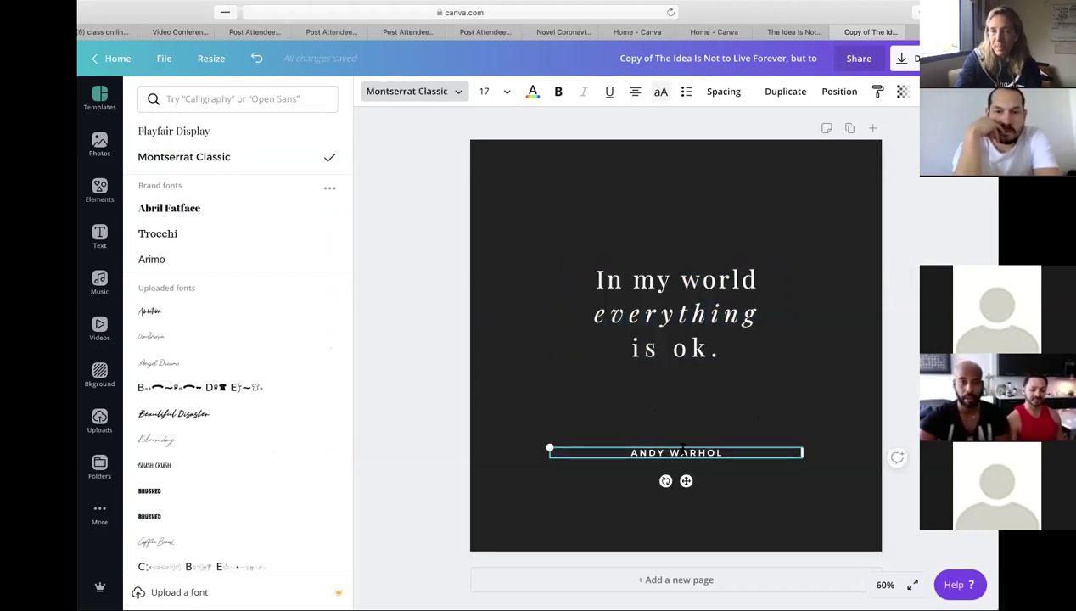
- Retype the author line as 'BY MY MOM' and trim its last letter
double_click(675, 450)
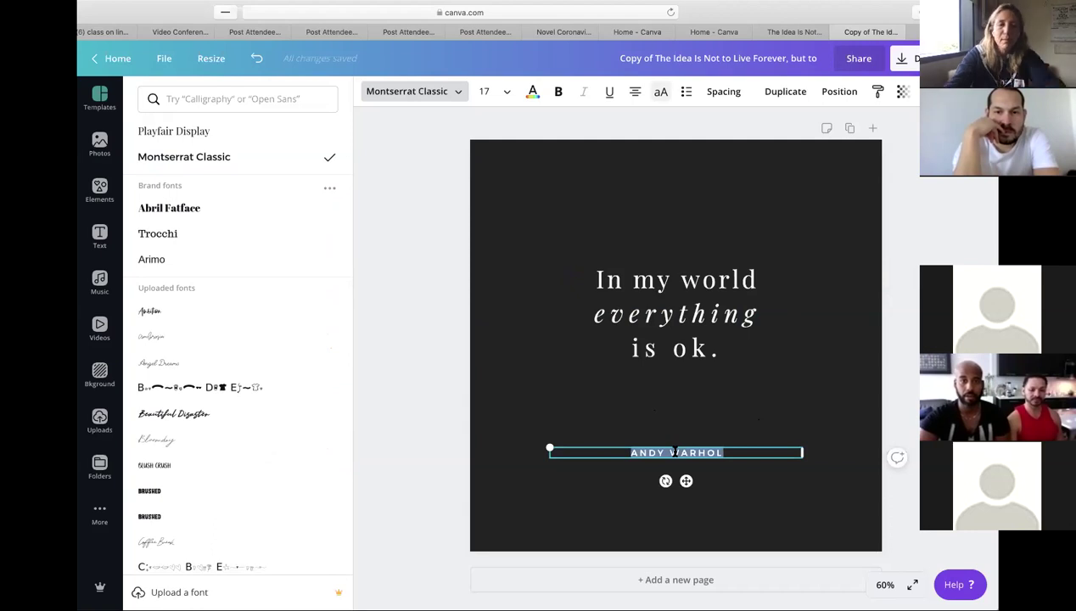
type("BY MY MOM")
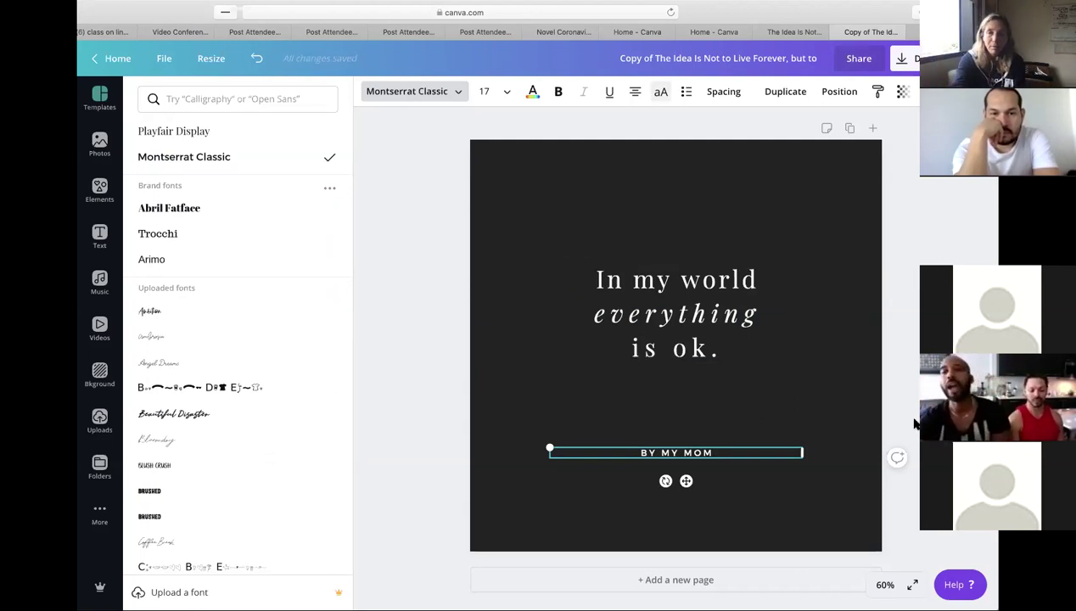
left_click(779, 459)
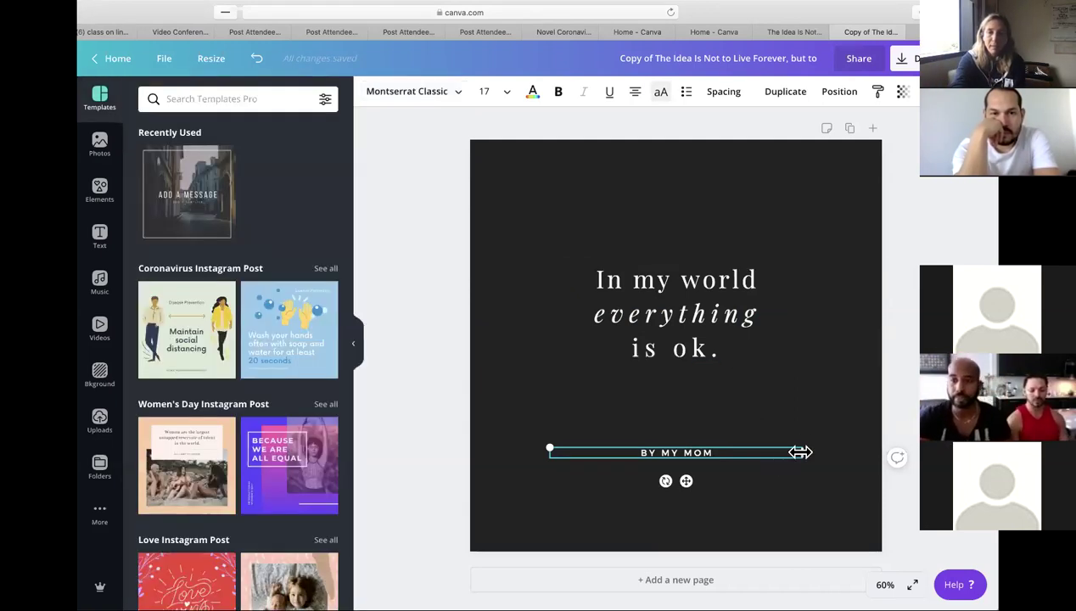
key("BackSpace")
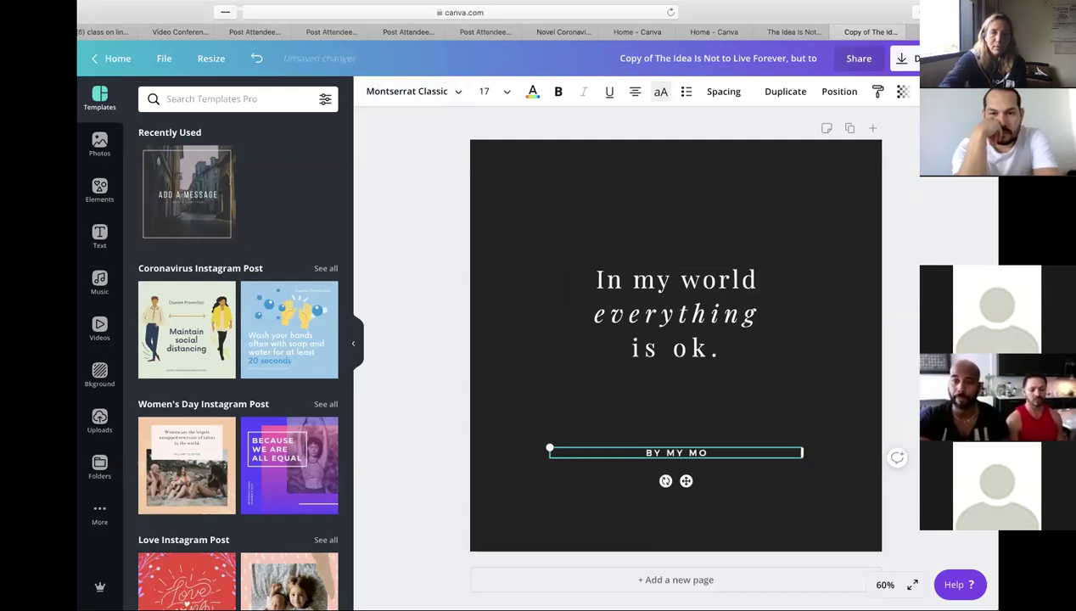
- Reselect the author text box and delete it from the design
left_click(763, 432)
left_click(762, 456)
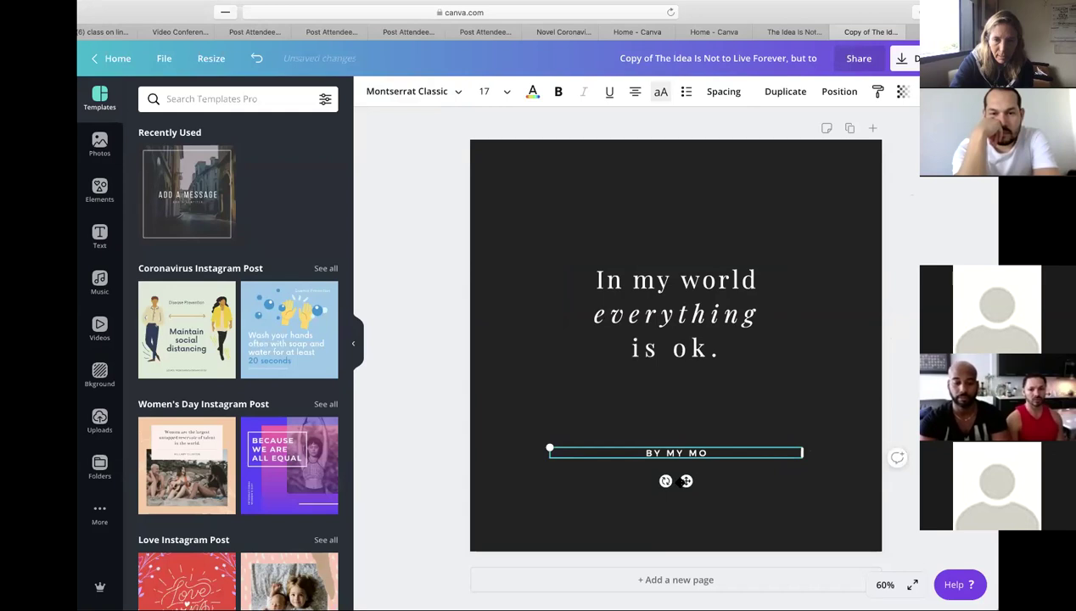
key("Delete")
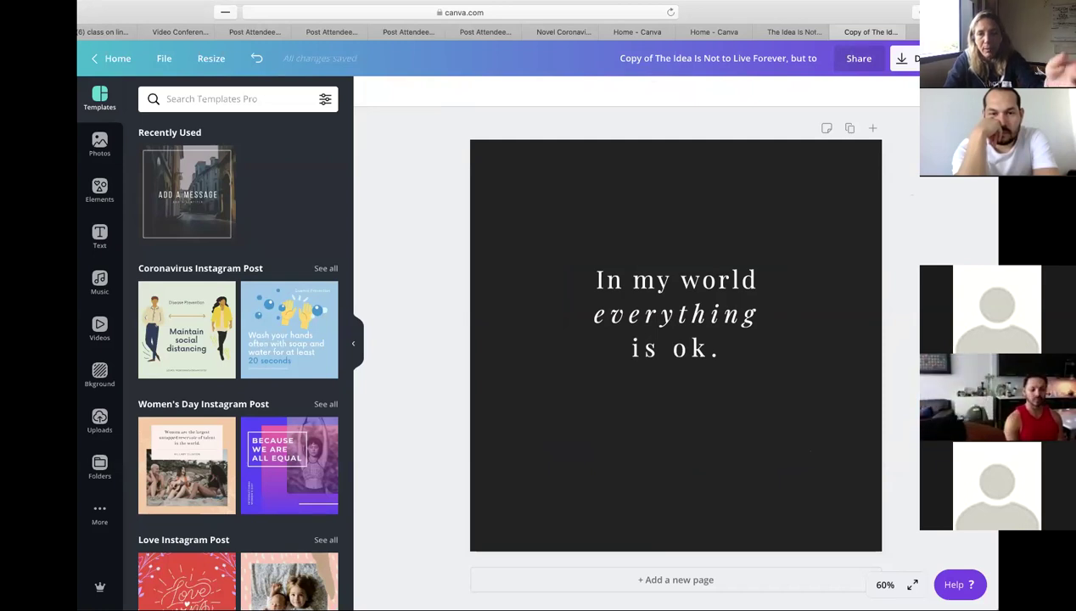
- Select the dark page background and bring up its colour swatches
scroll(755, 159, "up", 1)
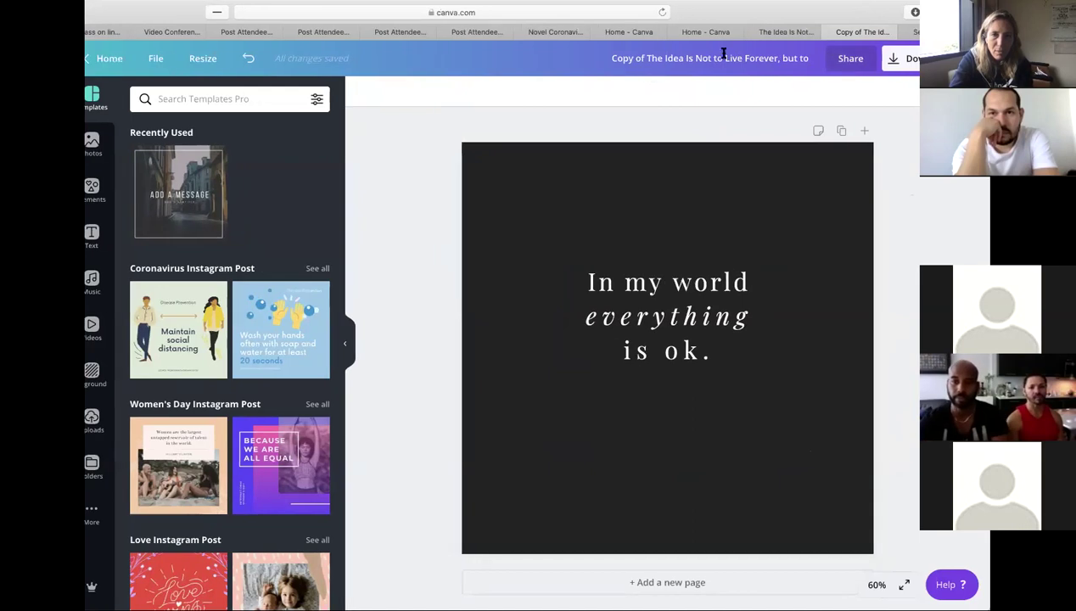
left_click(700, 353)
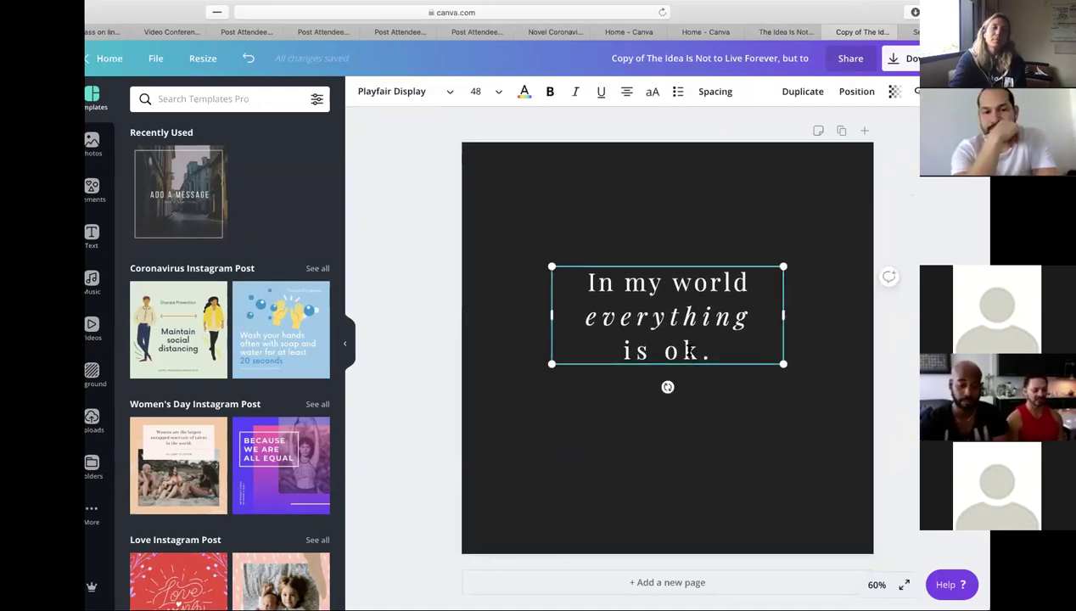
left_click(707, 213)
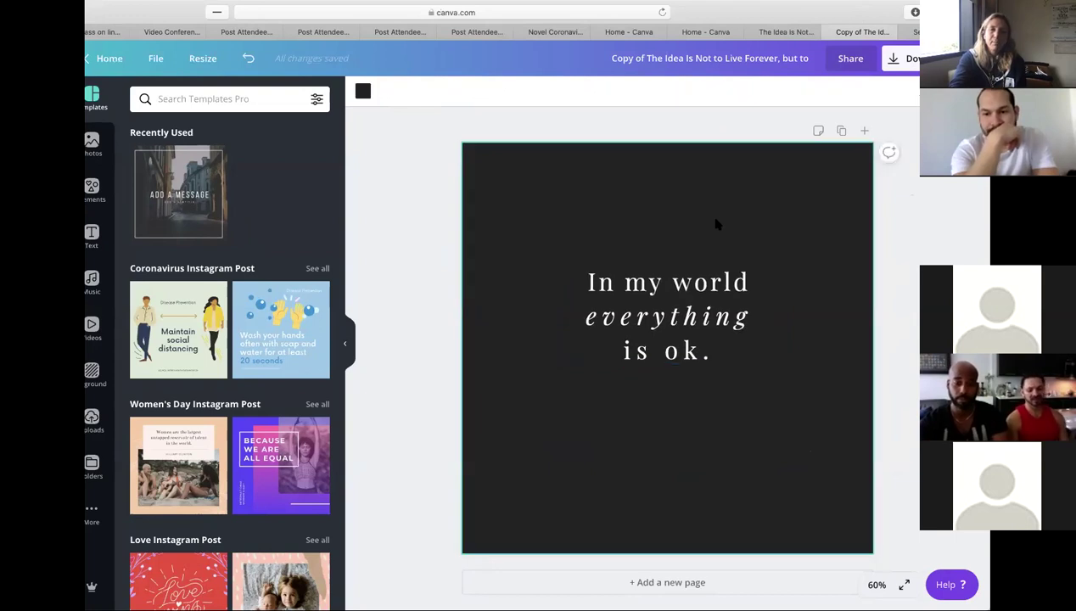
left_click(362, 91)
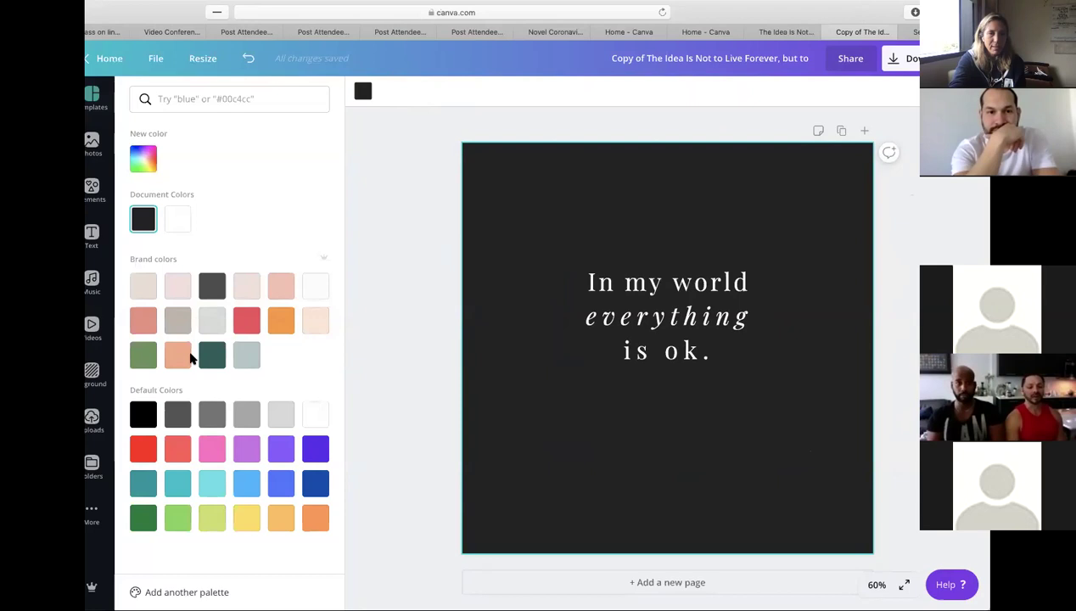
- Try red, peach, pink, purple, violet, grey and teal backgrounds, then settle on orange
left_click(243, 319)
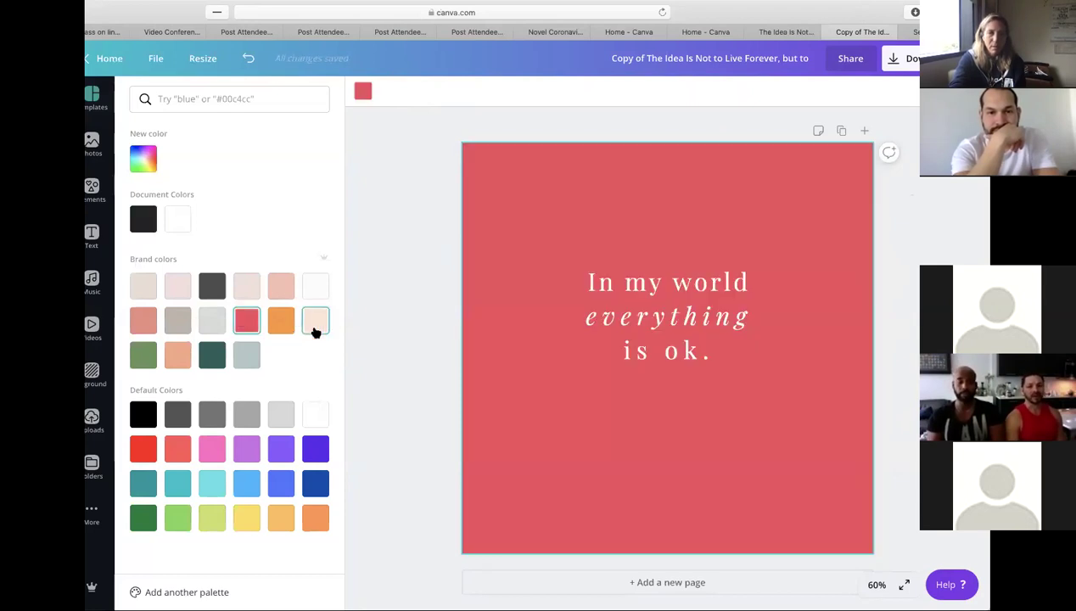
left_click(315, 326)
left_click(212, 448)
left_click(247, 449)
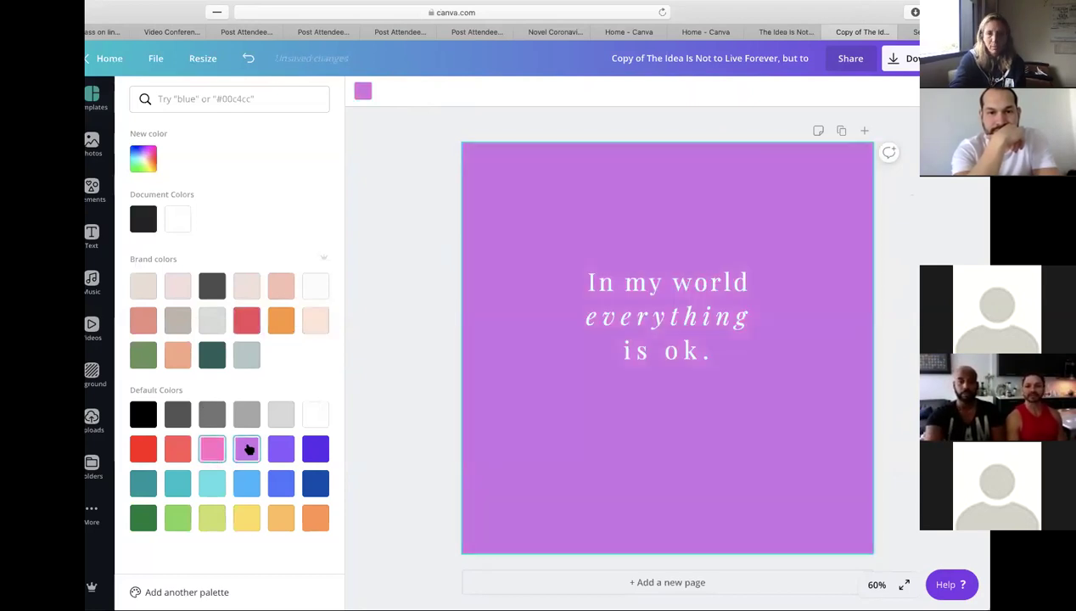
left_click(315, 448)
left_click(246, 414)
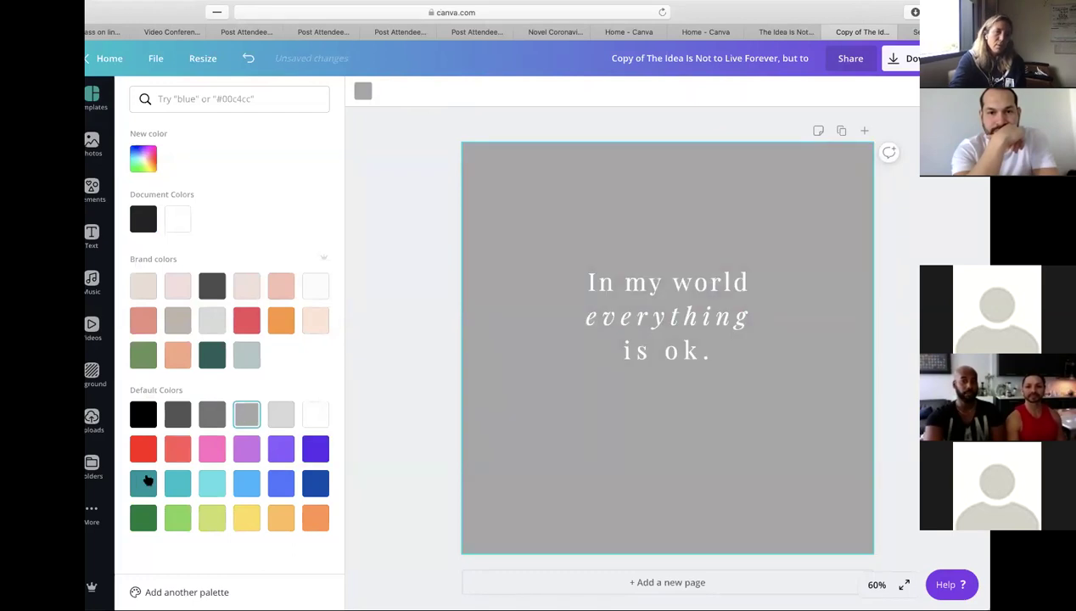
left_click(146, 482)
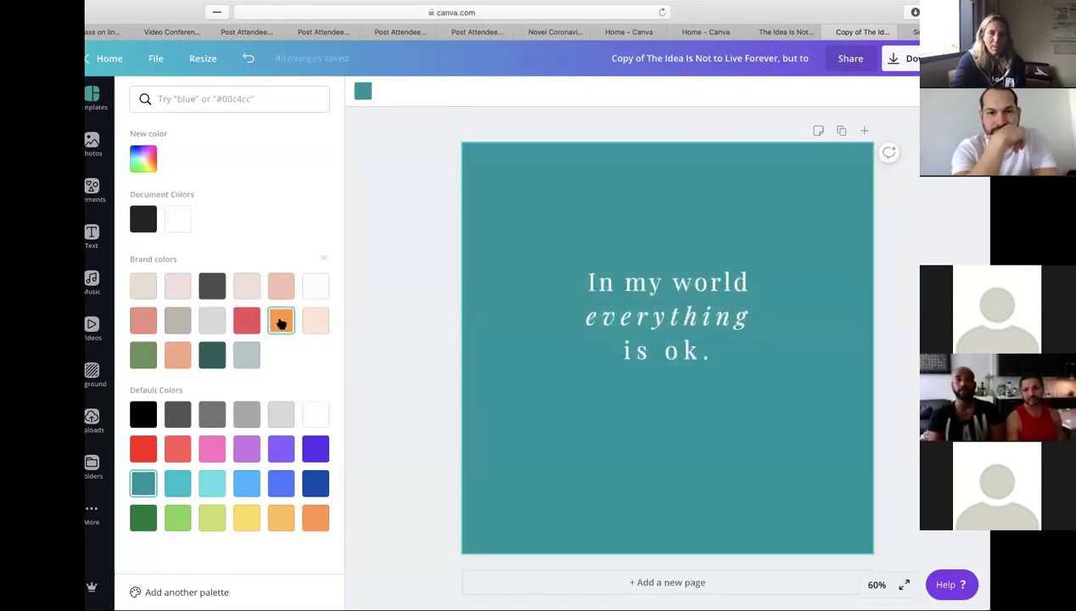
left_click(281, 321)
- Select the quote and scale it up to font size 56.4
left_click(689, 281)
left_click_drag(689, 281, 688, 344)
left_click_drag(552, 363, 511, 395)
- Move the enlarged quote lower, toward the page's centre guides
left_click(601, 328)
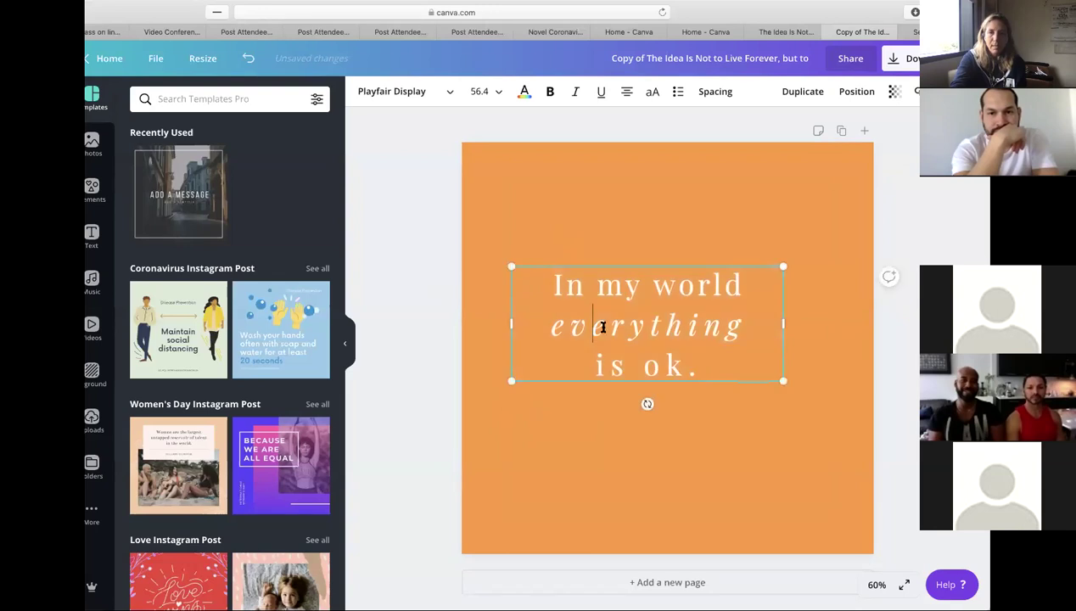
left_click(628, 413)
left_click(655, 376)
left_click_drag(655, 376, 678, 396)
left_click(915, 291)
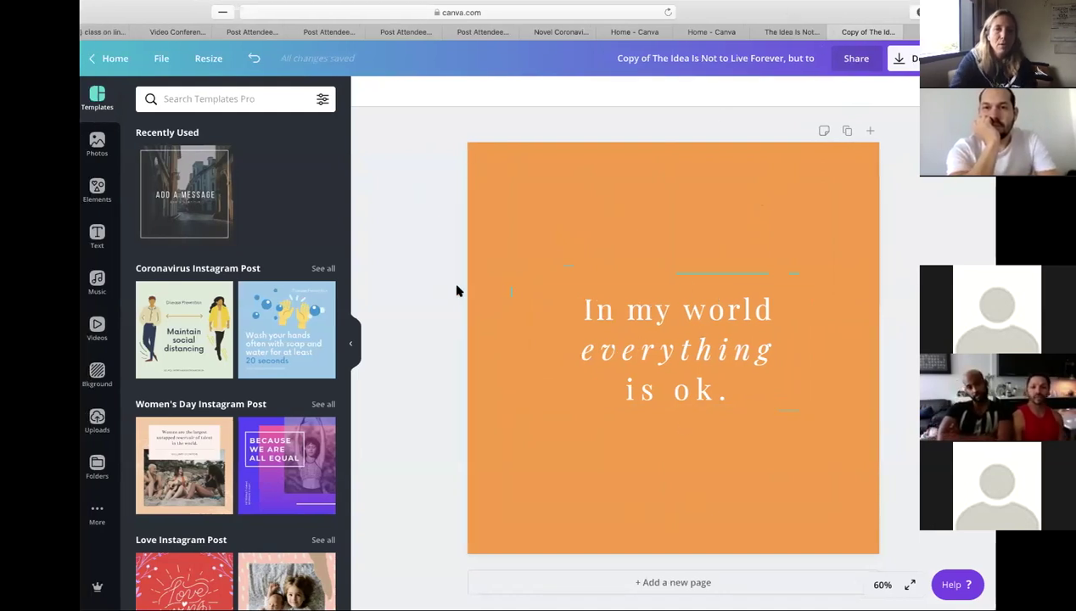
- Add a new subheading text box (Trocchi, size 18) from the Text panel
left_click(510, 156)
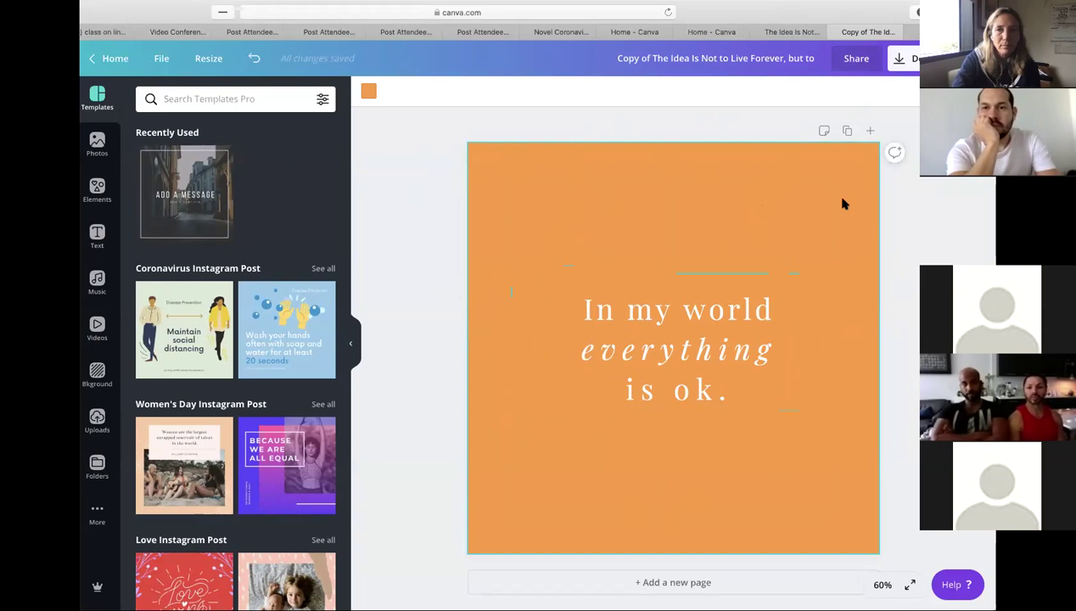
left_click(689, 387)
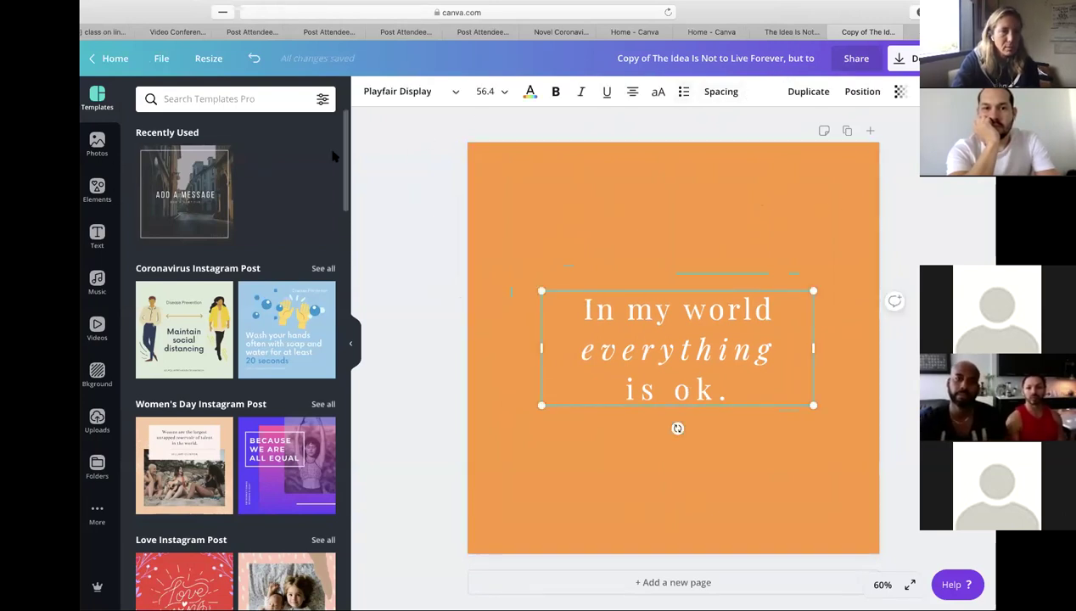
left_click(604, 275)
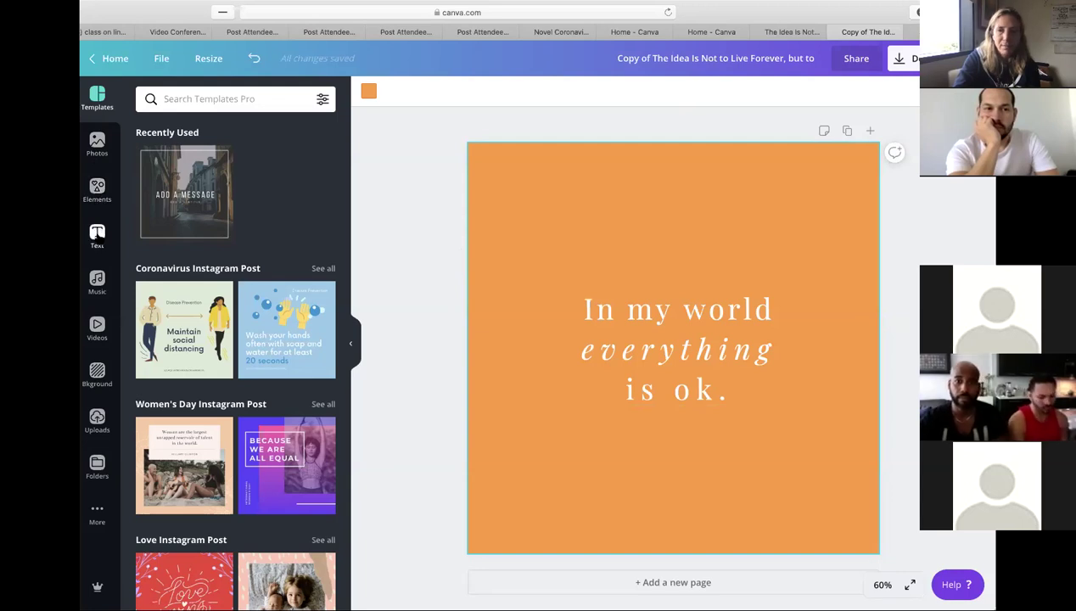
left_click(124, 231)
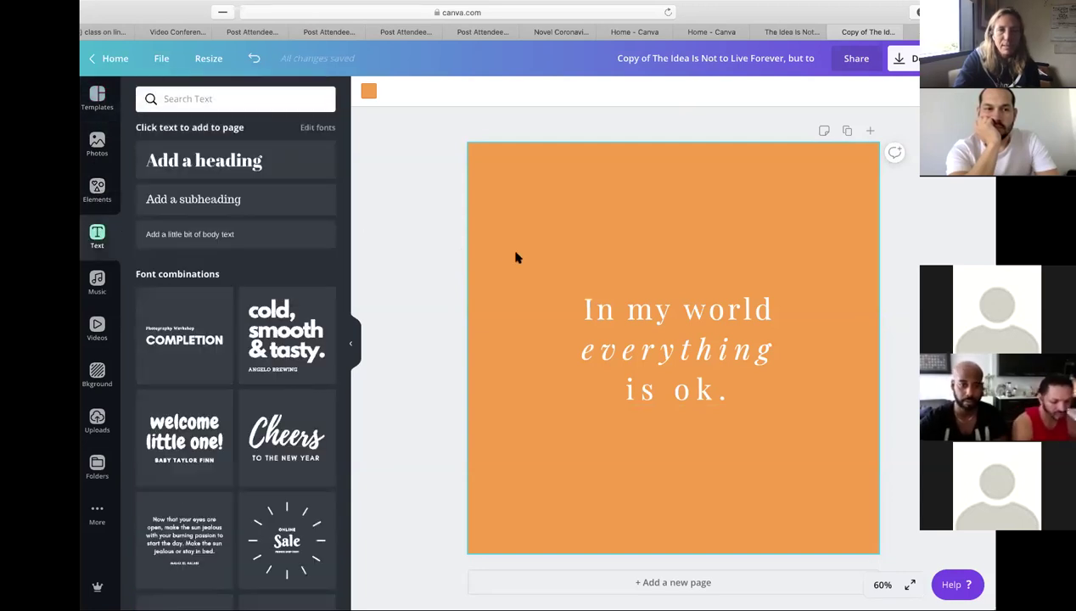
left_click(204, 204)
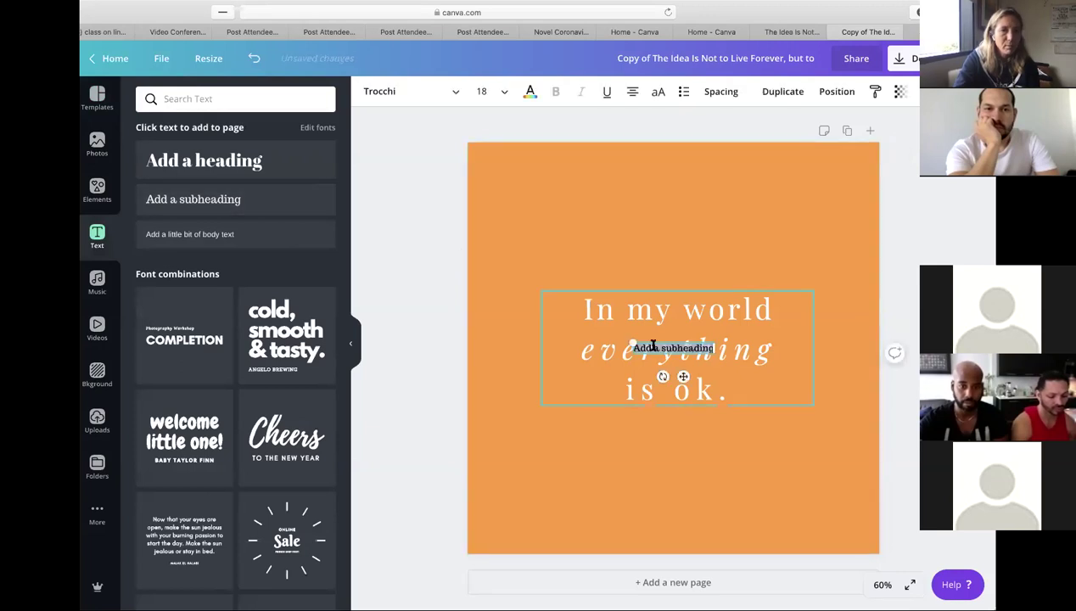
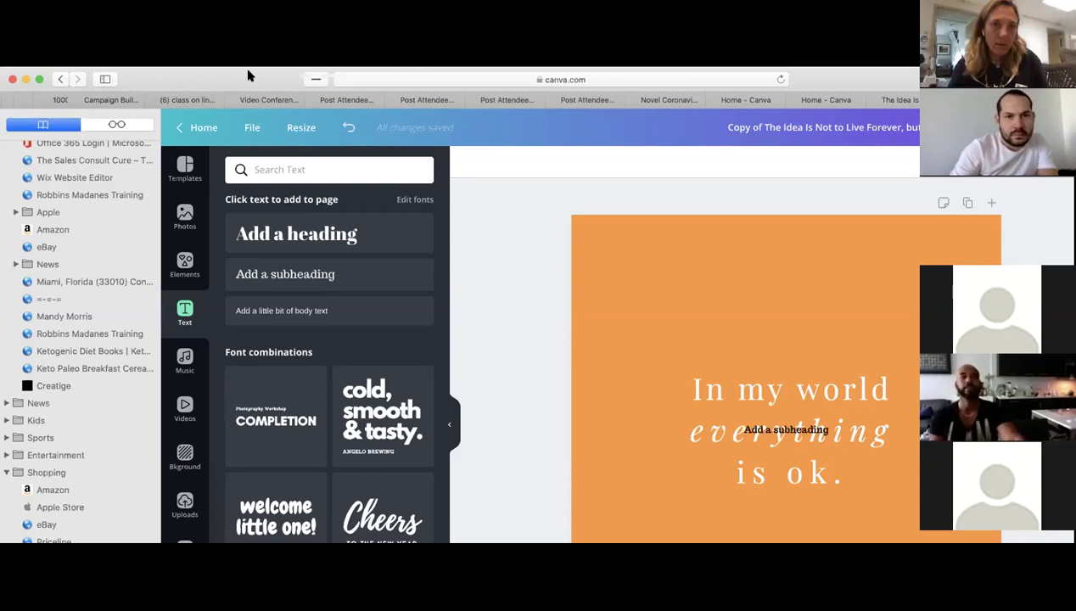
- Maximize the browser and delete the duplicate 'Add a subheading' copy, keeping the remaining box selected
double_click(249, 75)
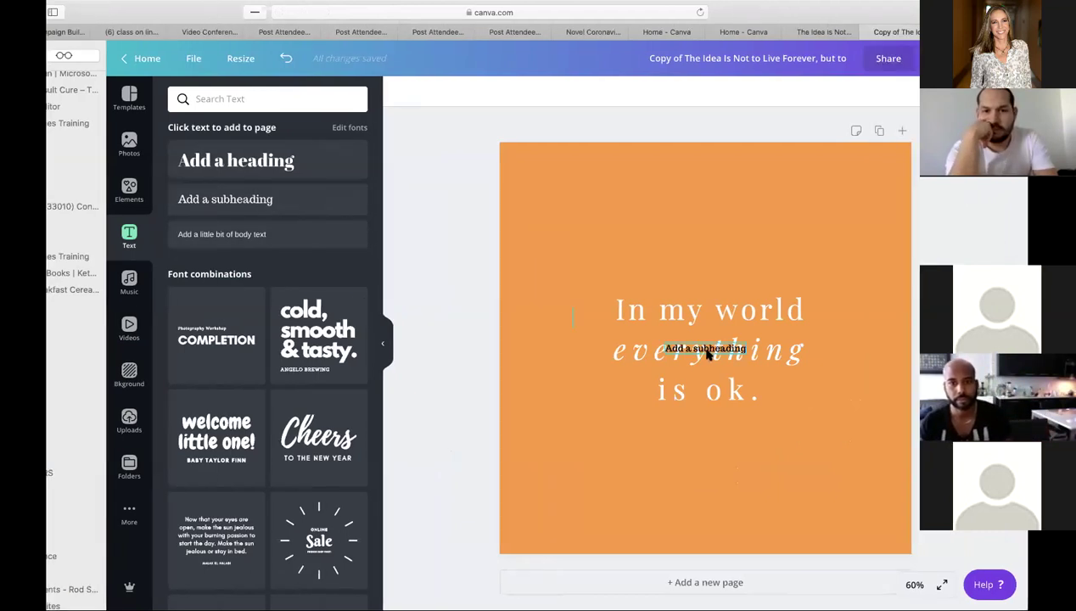
left_click(284, 206)
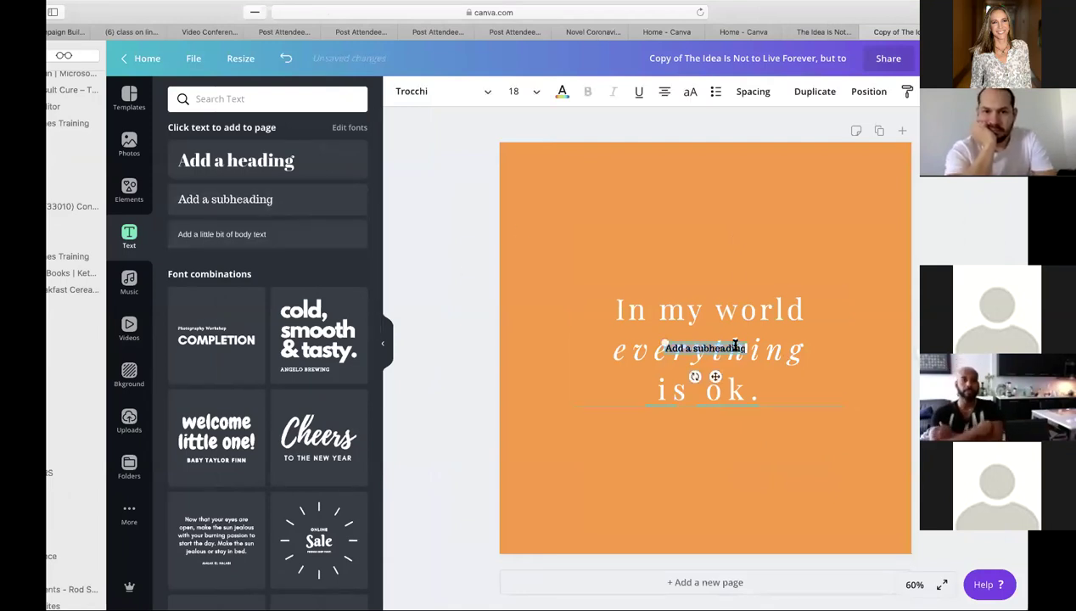
left_click_drag(716, 376, 716, 286)
double_click(706, 256)
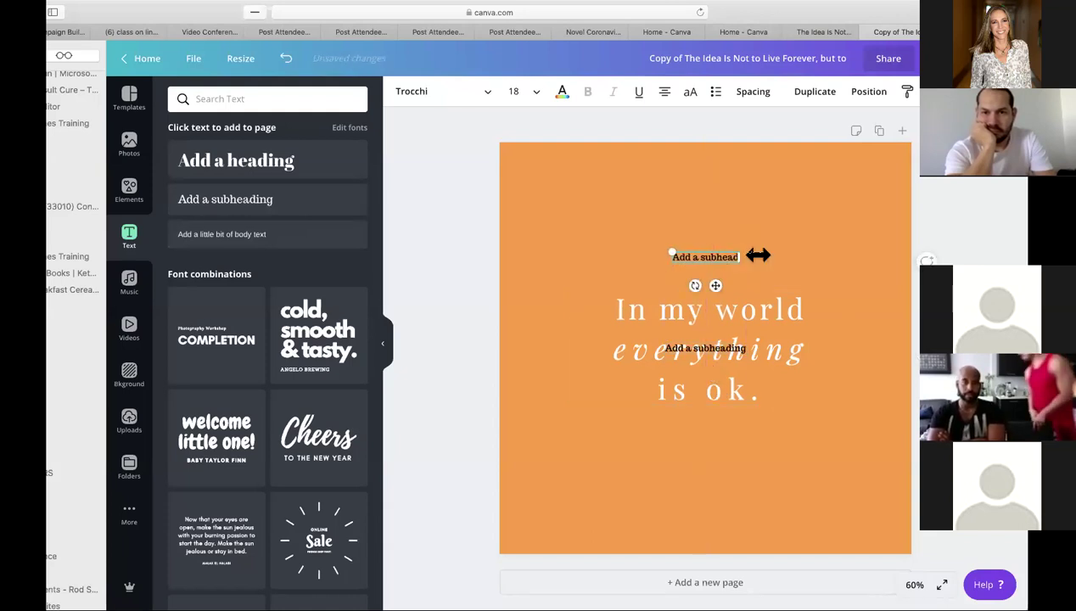
left_click(708, 272)
left_click(712, 254)
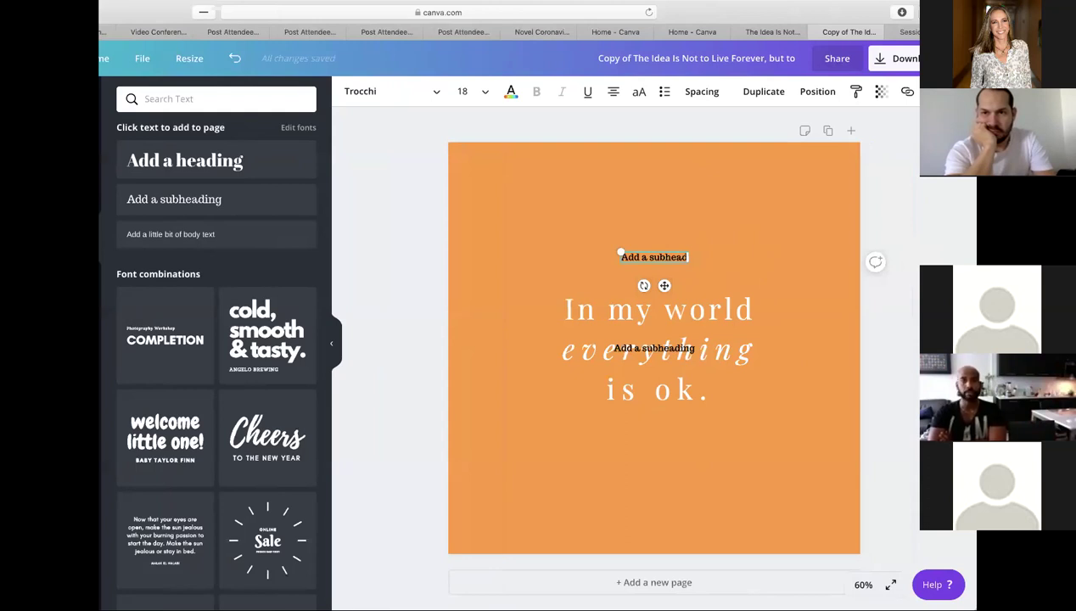
key("Delete")
left_click(677, 350)
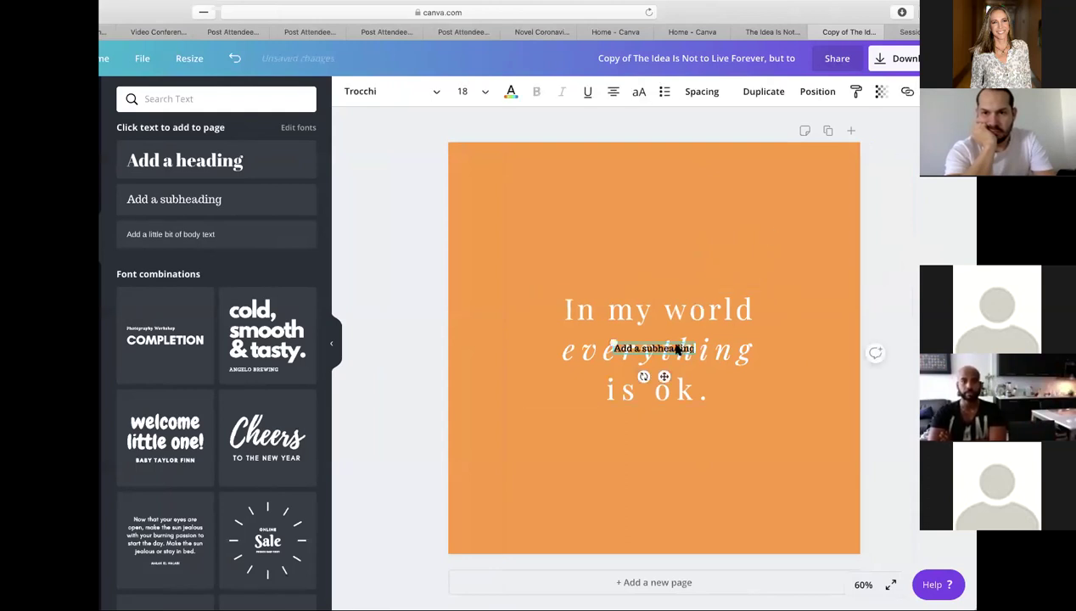
- Move the subheading box near the page bottom and replace its text with the author's name
left_click_drag(664, 336, 661, 553)
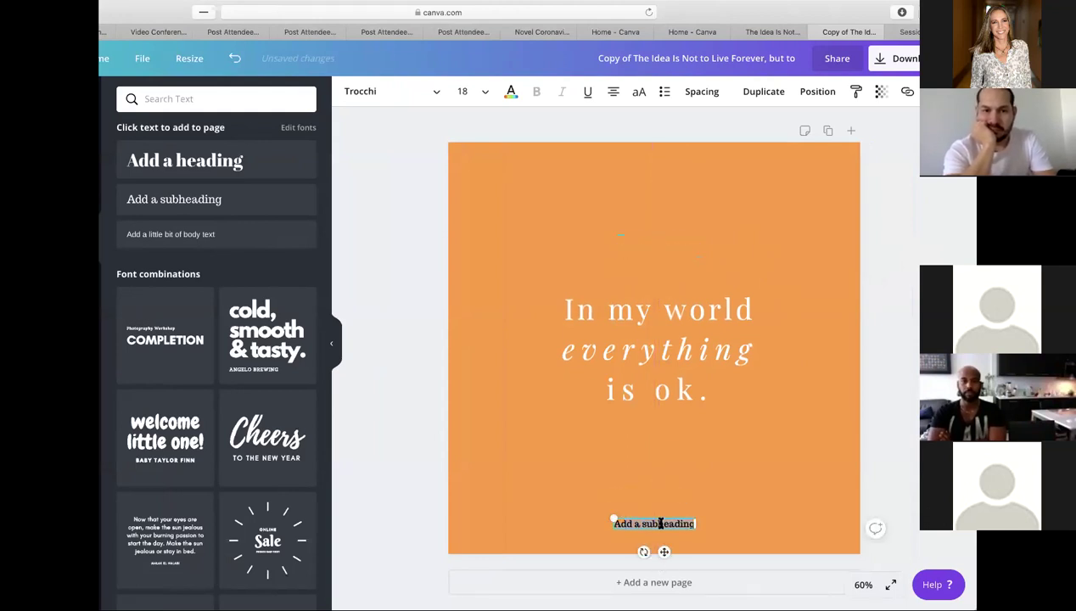
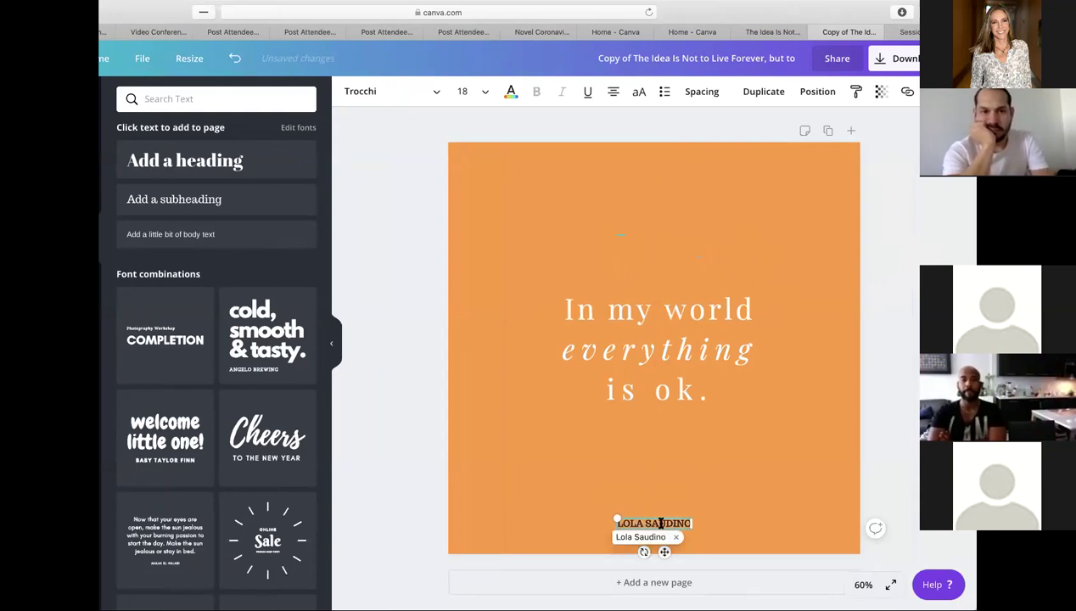
key("ctrl+a")
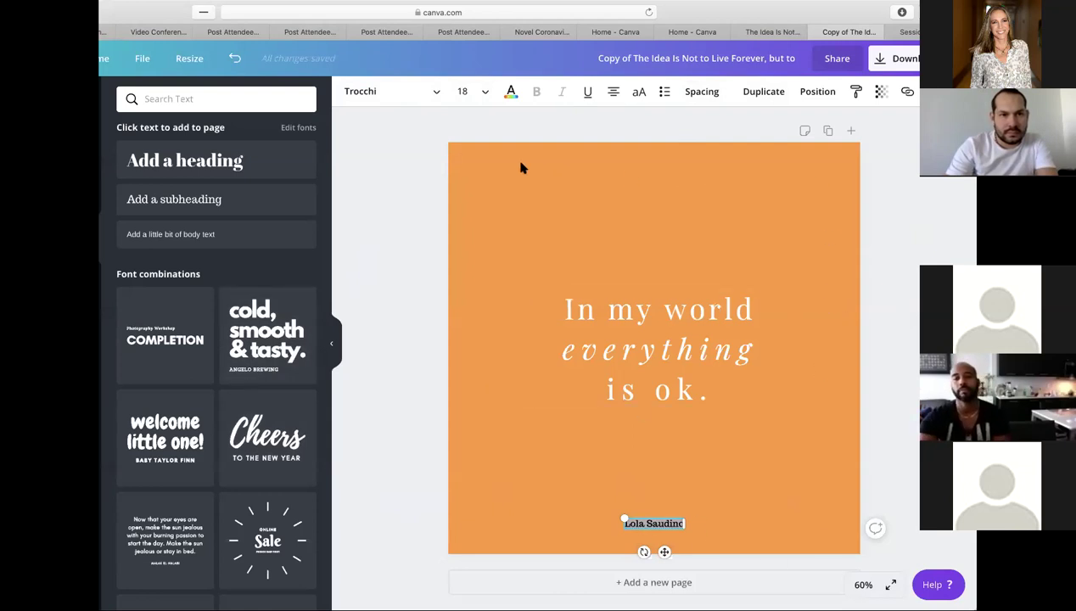
- Make the name line uppercase Arimo with letter spacing 486, centred horizontally
left_click(639, 93)
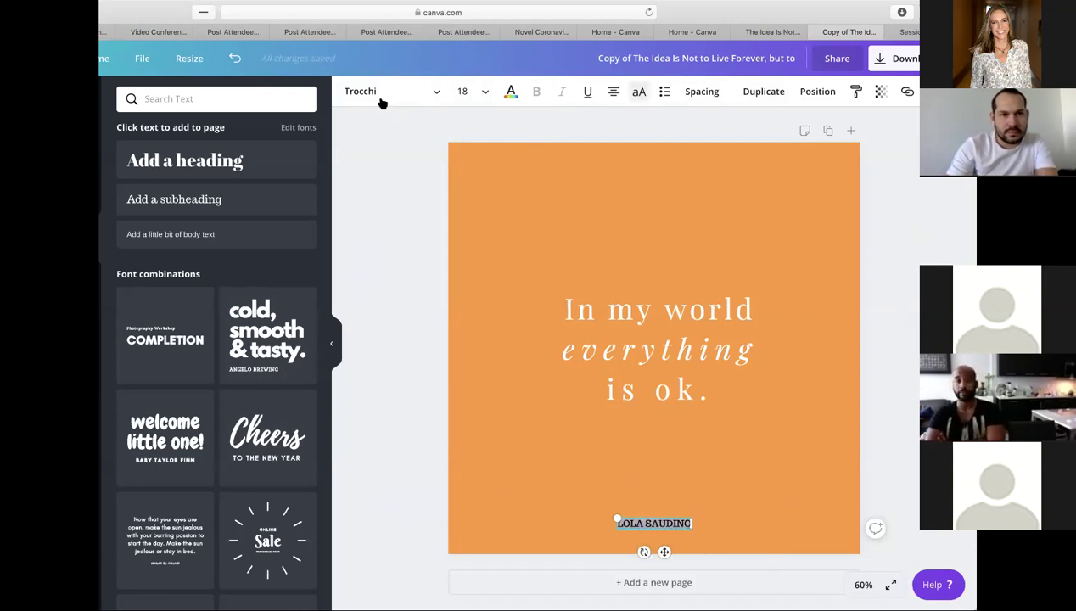
left_click(436, 93)
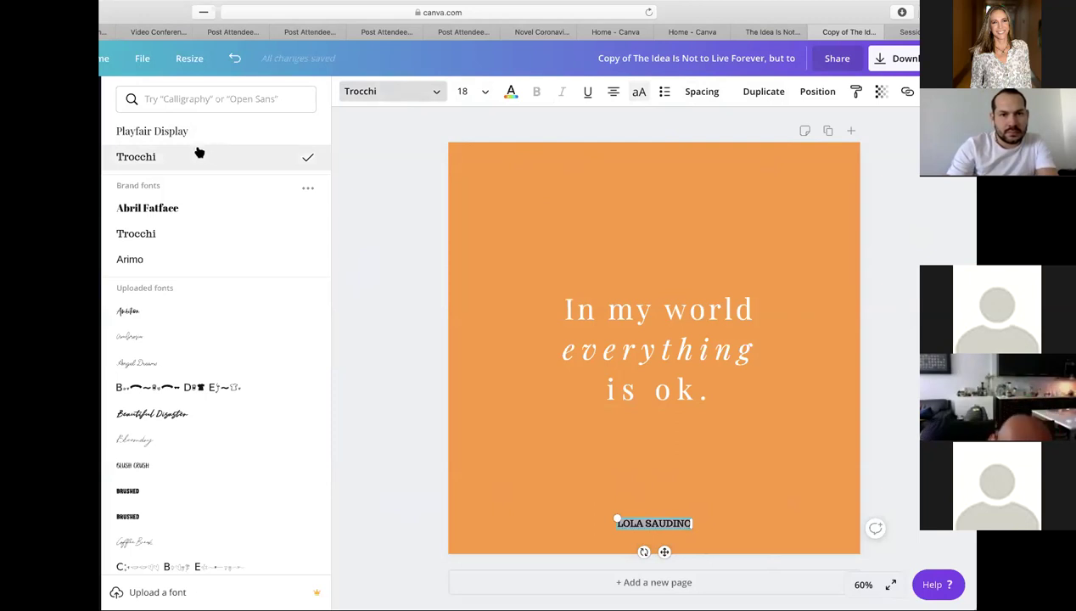
left_click(133, 261)
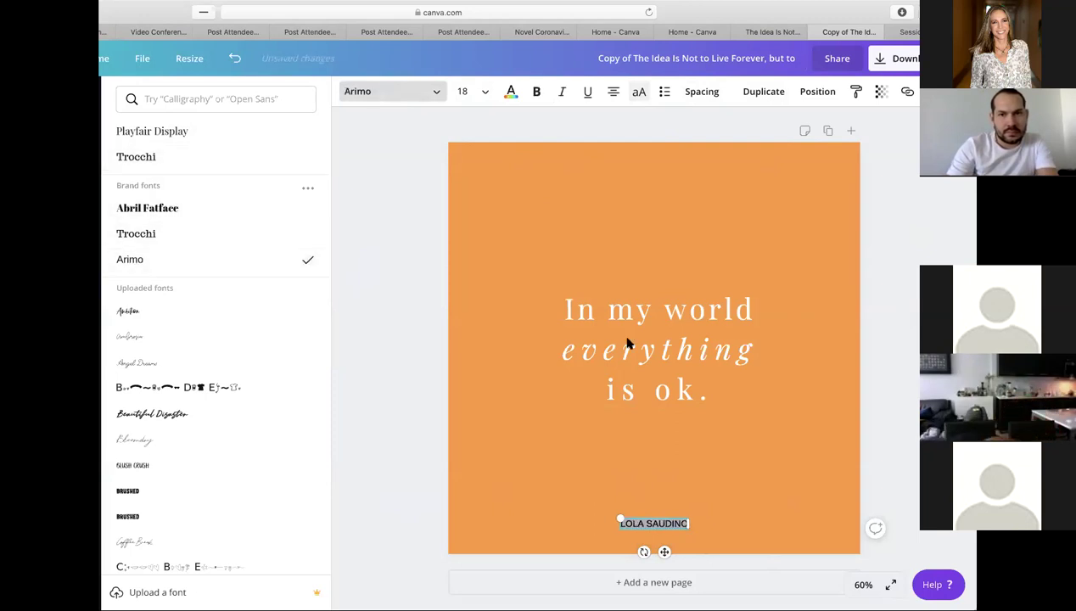
left_click(711, 93)
left_click_drag(766, 133, 813, 142)
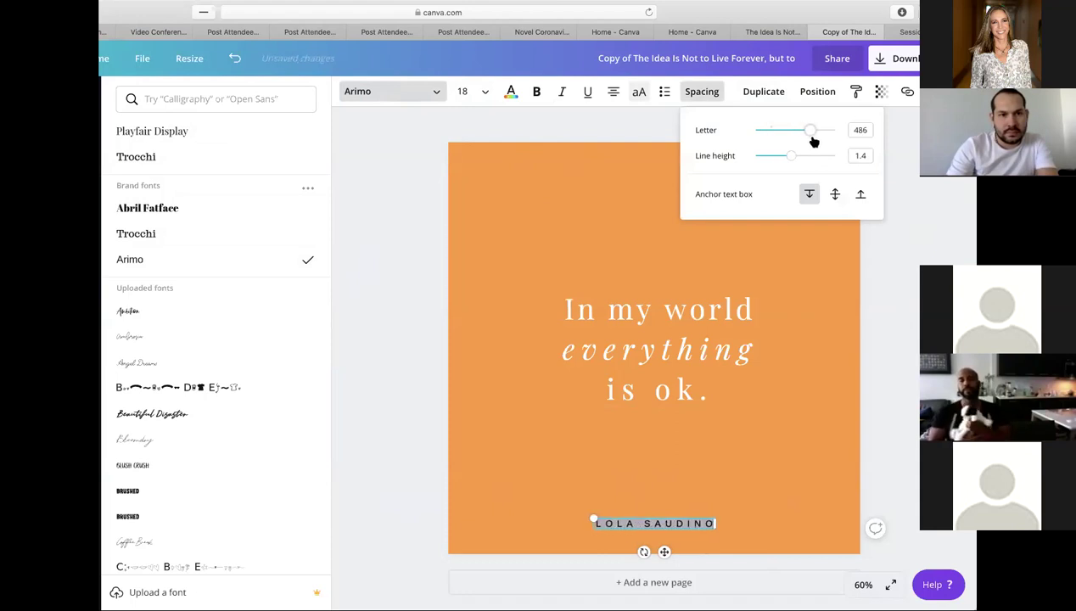
key("Escape")
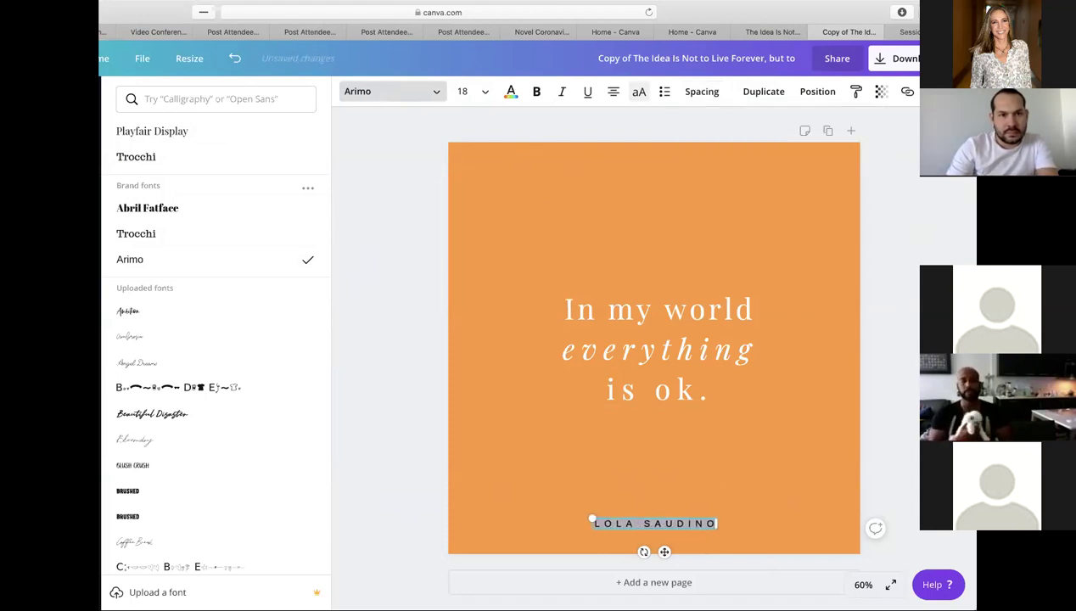
left_click(916, 435)
left_click(671, 524)
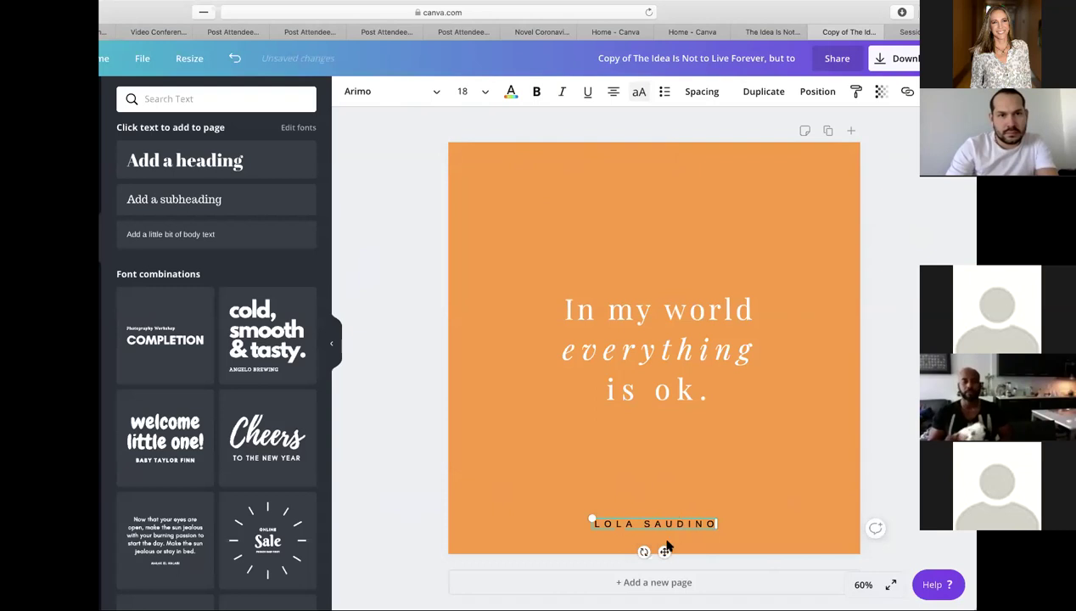
left_click_drag(663, 551, 669, 548)
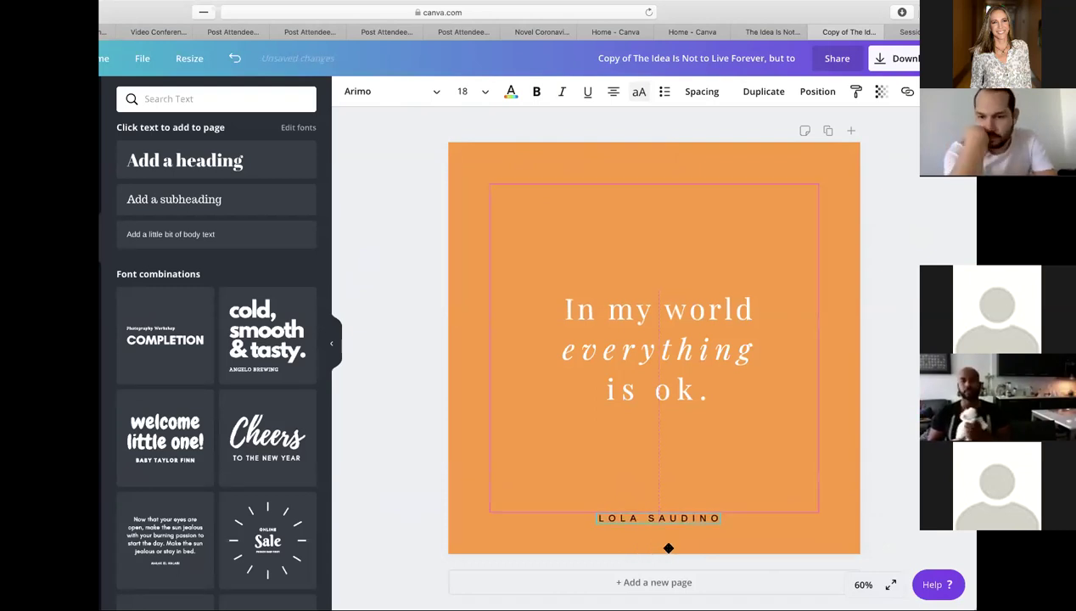
- Deselect the author credit to review the design, then open the top-right Download menu
left_click(889, 454)
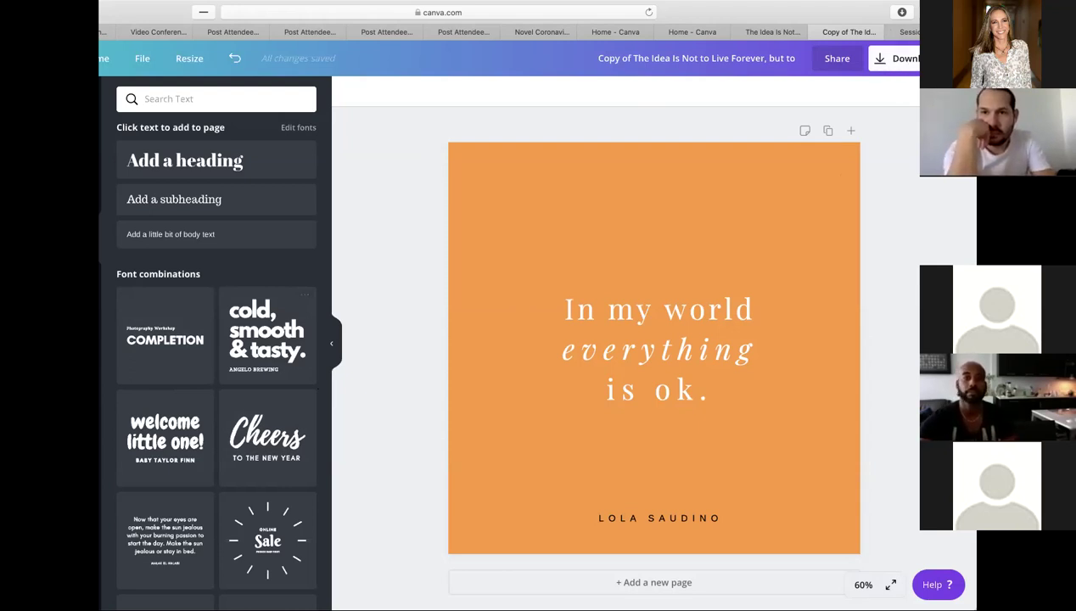
left_click(902, 58)
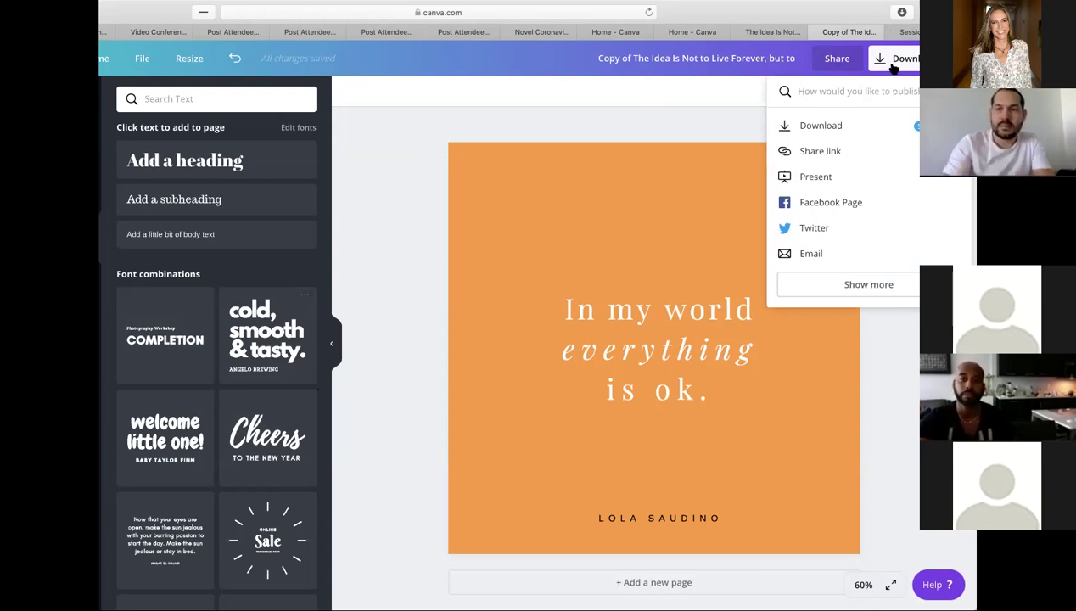
- In the download settings, keep PNG as the file type and download the quote design
left_click(822, 127)
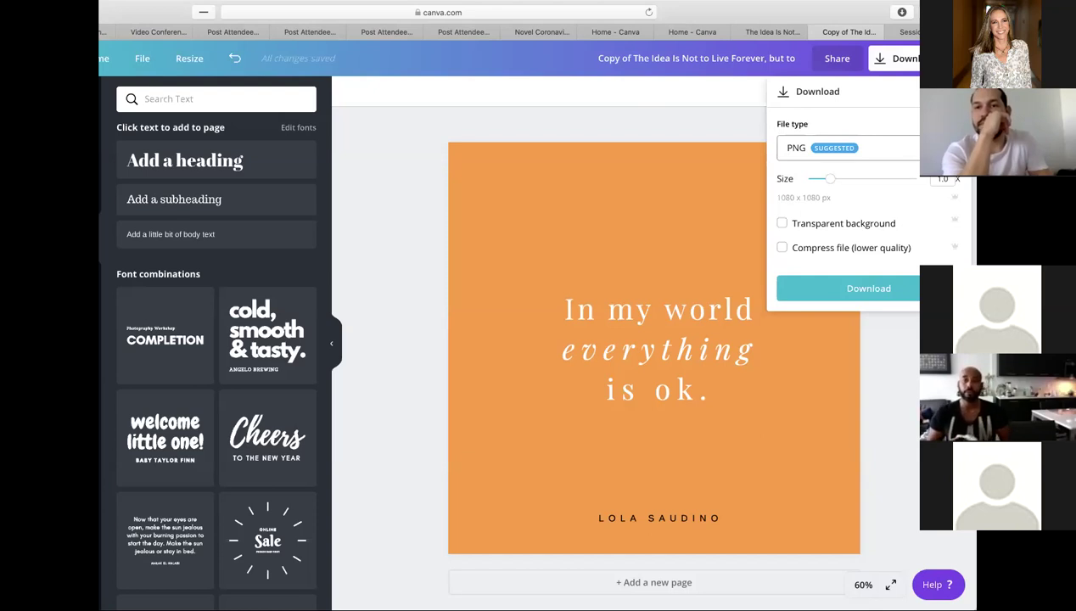
left_click(847, 147)
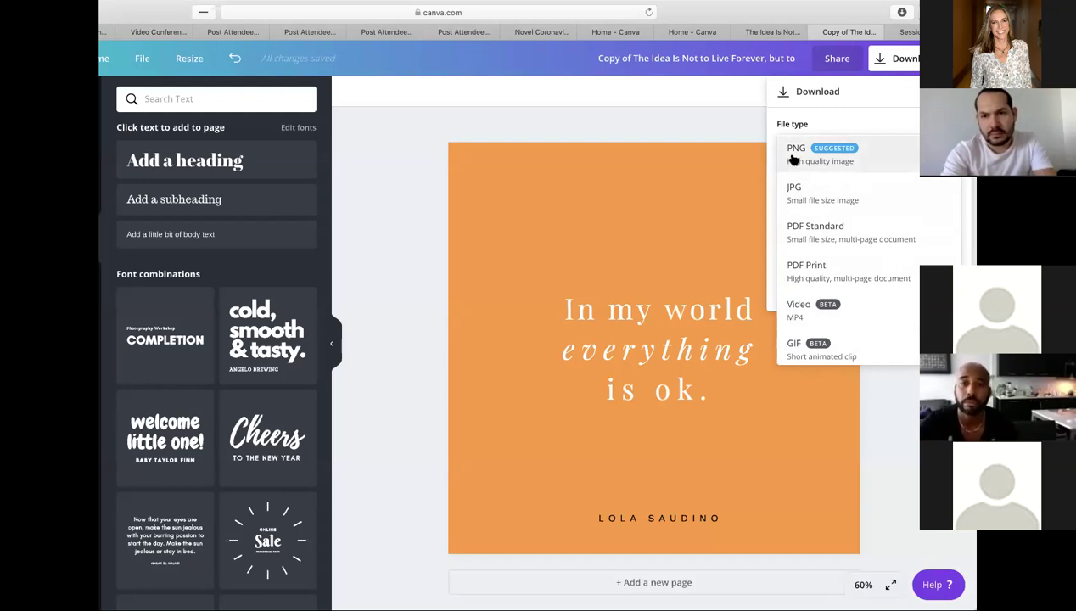
left_click(840, 155)
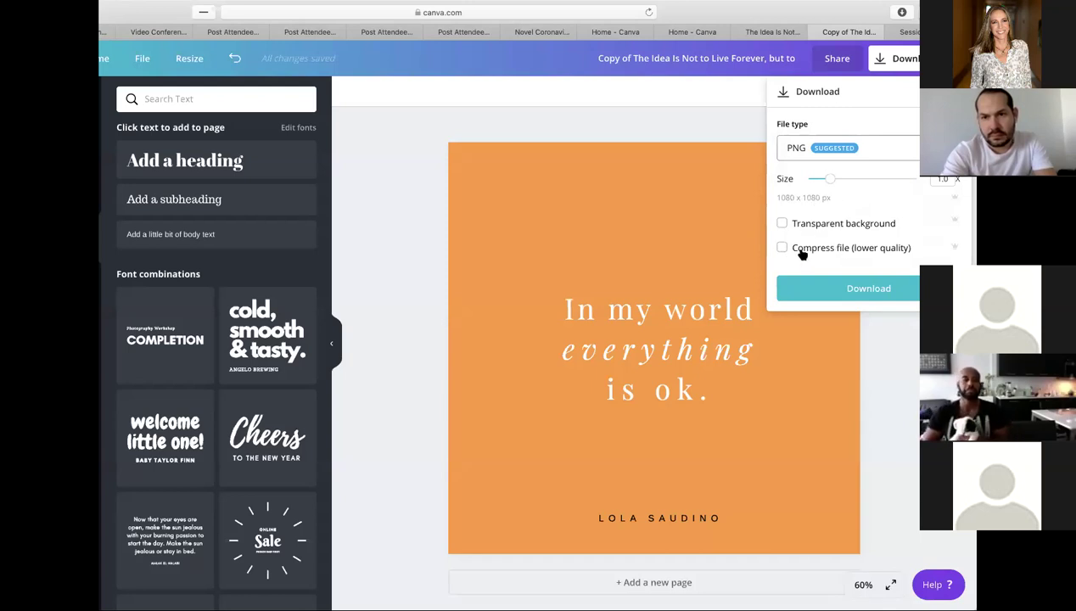
left_click(838, 292)
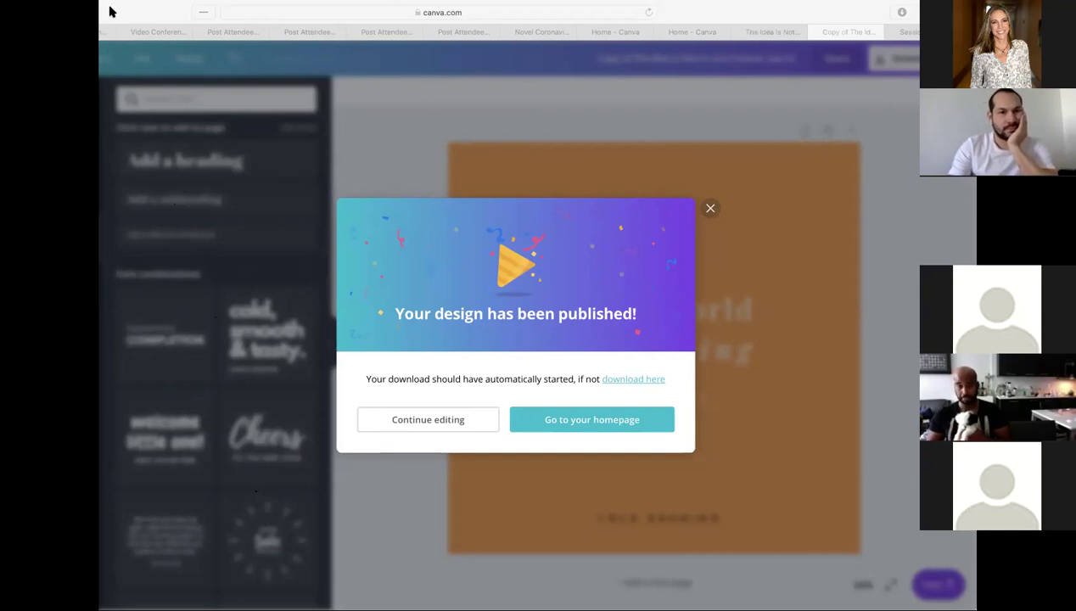
- Close the published confirmation, return Home, and open the WE ARE CONNECTED design from Your designs
left_click(705, 212)
left_click(709, 208)
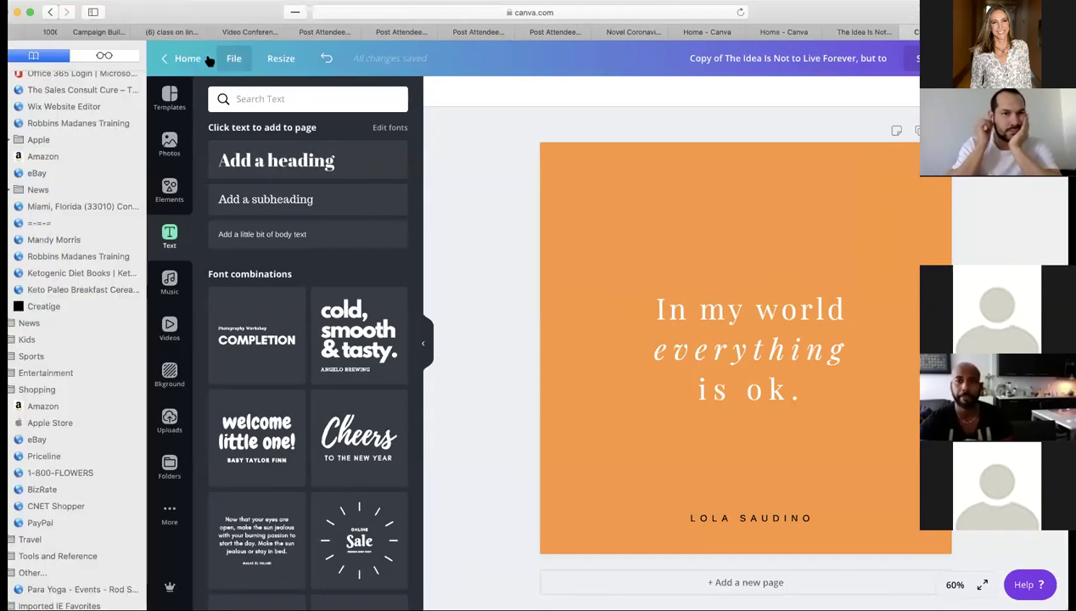
left_click(188, 58)
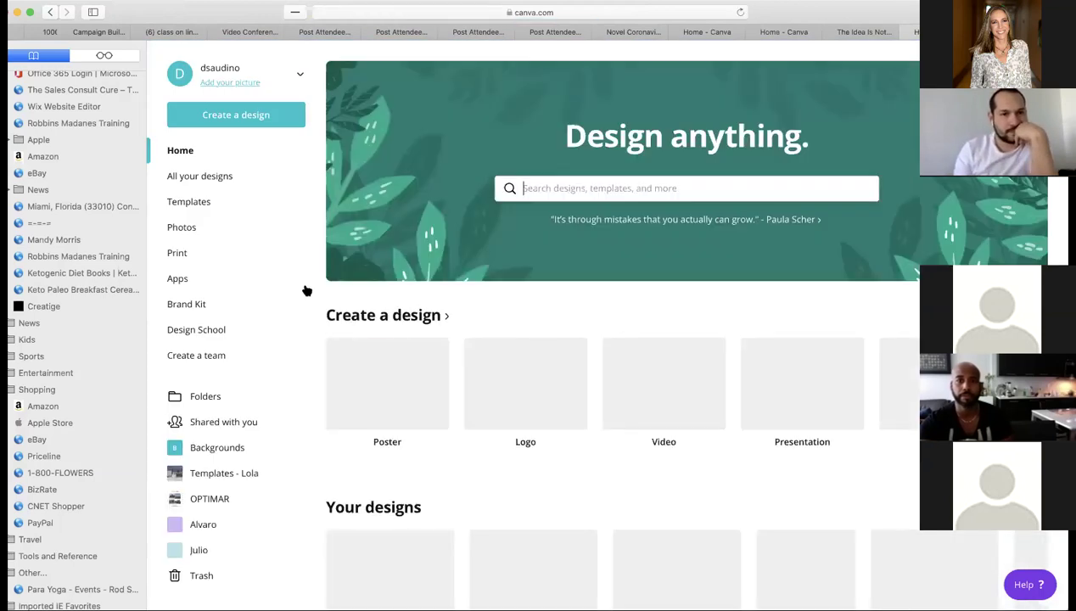
scroll(461, 471, "down", 5)
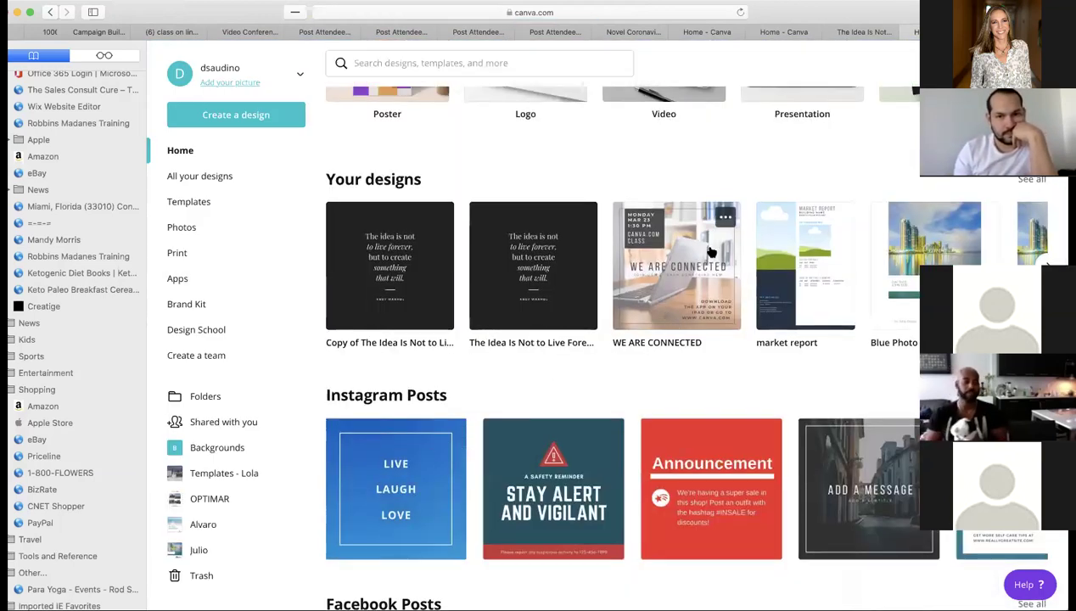
left_click(665, 297)
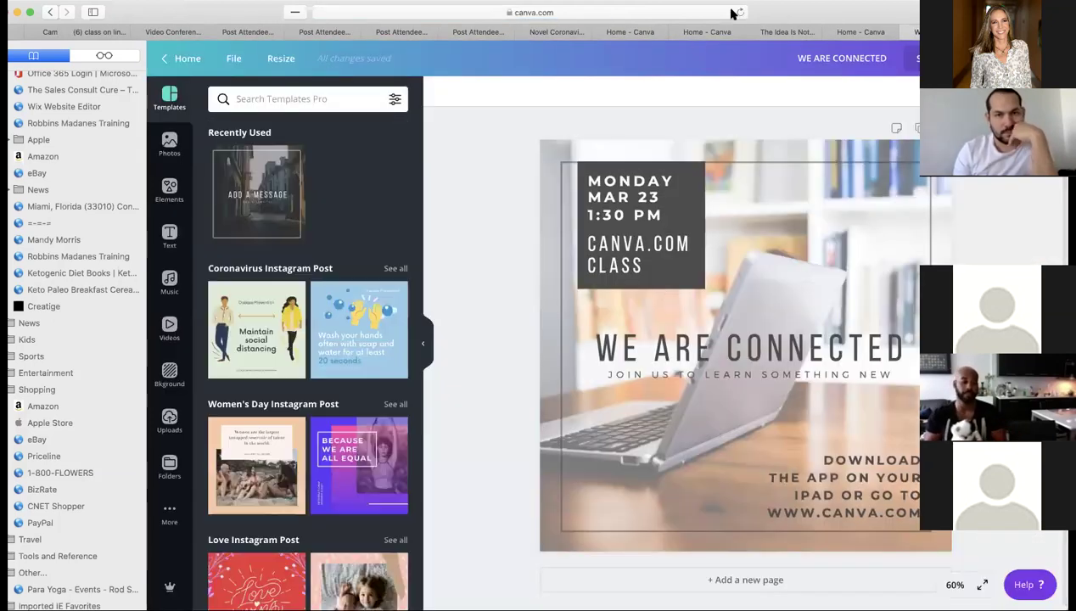
left_click_drag(814, 13, 722, 15)
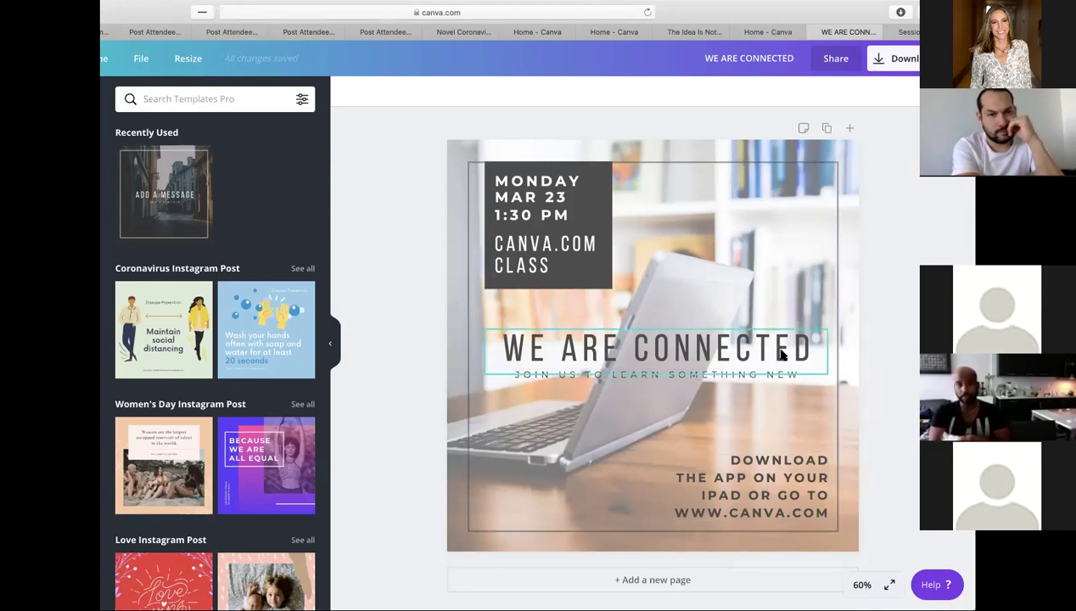
- Delete the JOIN US TO LEARN SOMETHING NEW tagline, then bring up the Share options
left_click(728, 374)
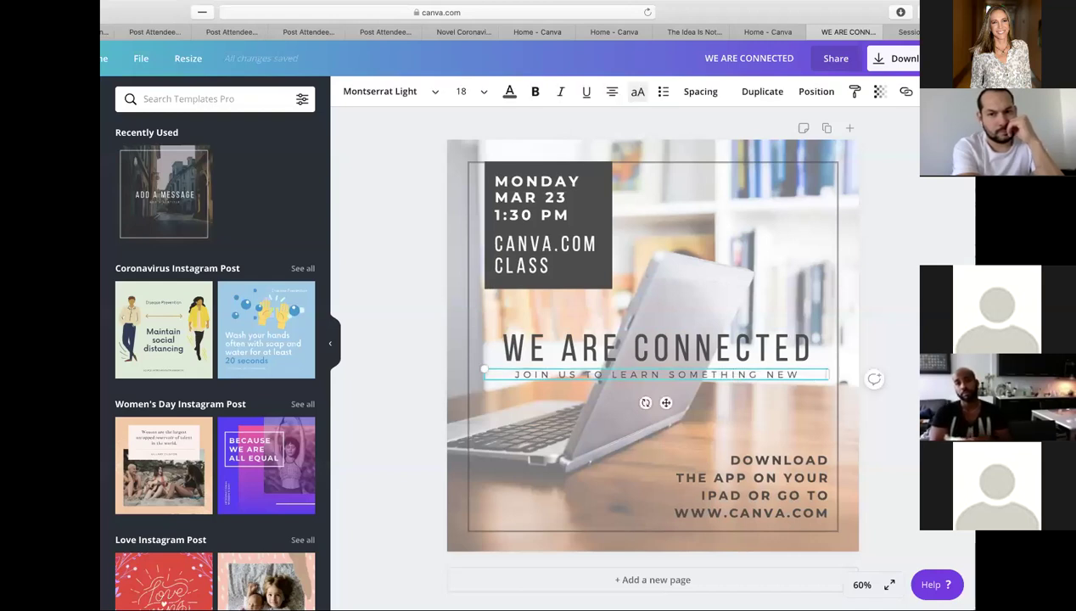
key("Delete")
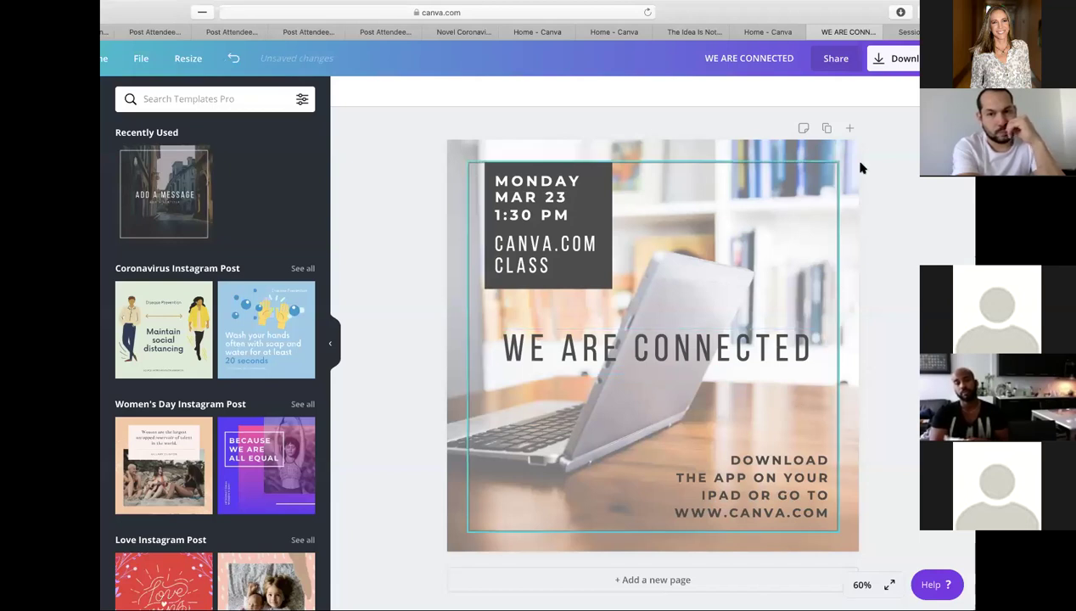
left_click(836, 59)
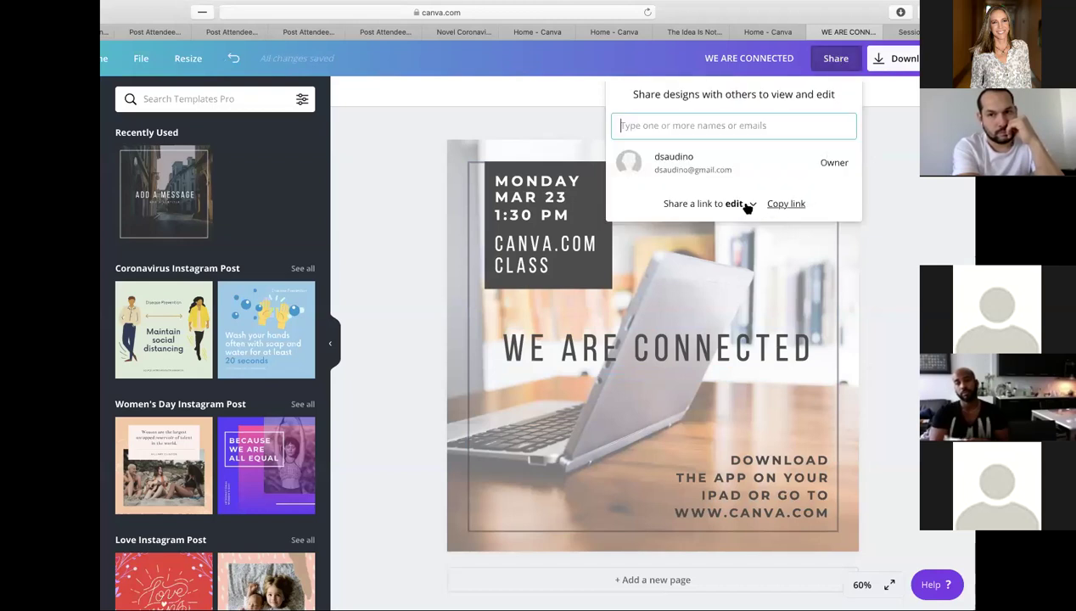
- Copy the 'Share a link to edit' link for the WE ARE CONNECTED design
left_click(789, 205)
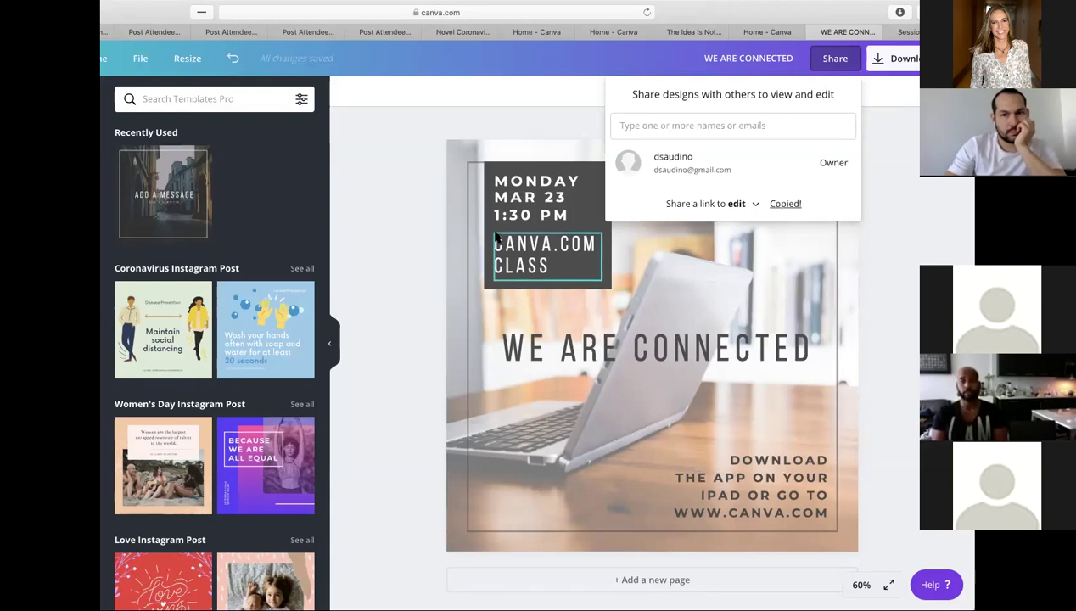
- Close Share, delete the CANVA.COM CLASS text, select the MONDAY MAR 23 date text, and open File
left_click(876, 226)
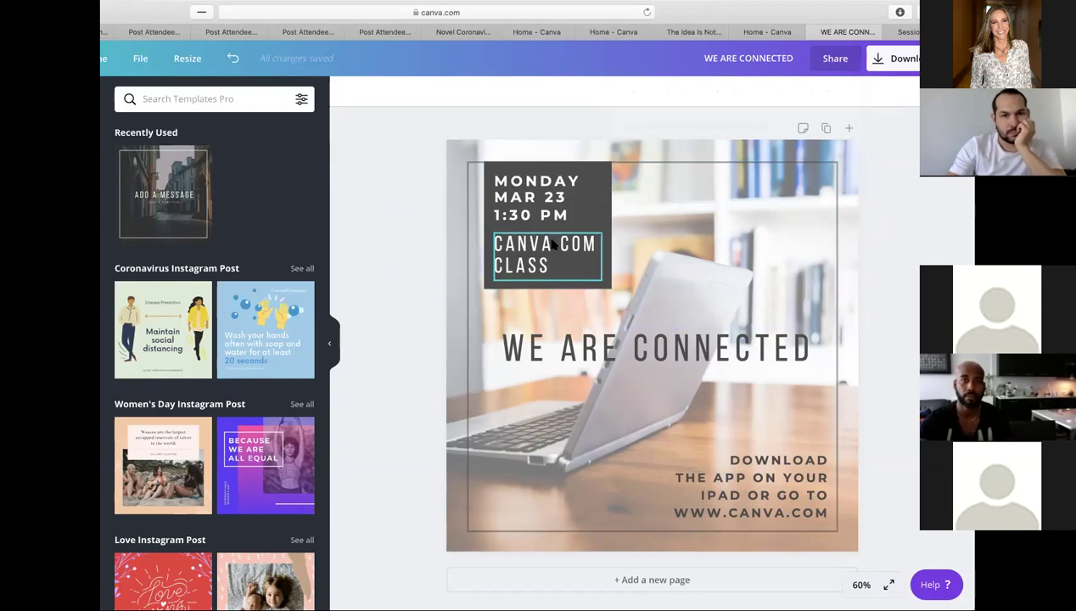
left_click(596, 241)
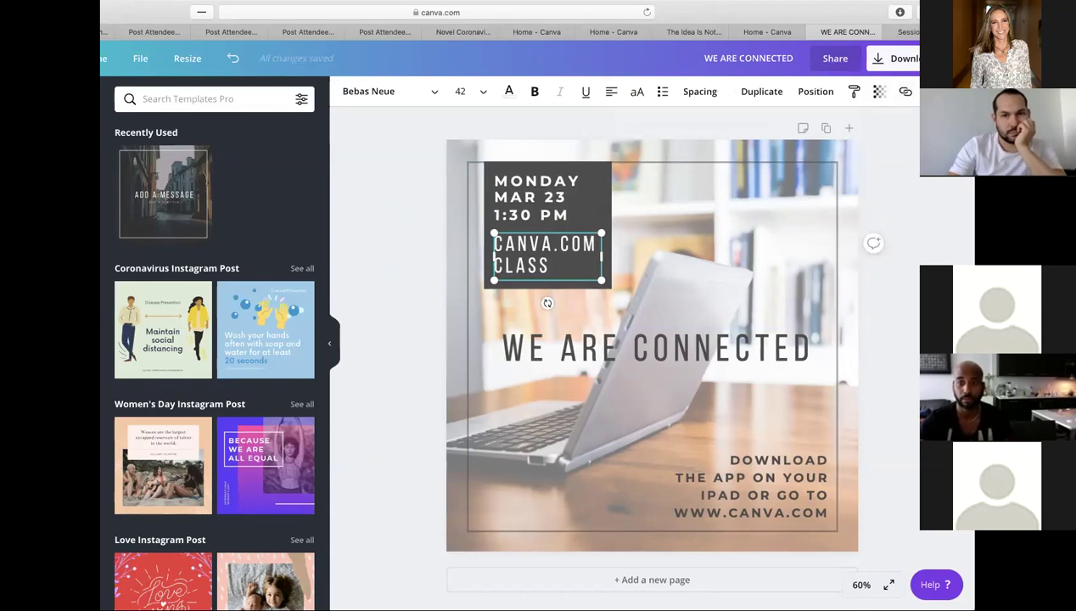
key("Delete")
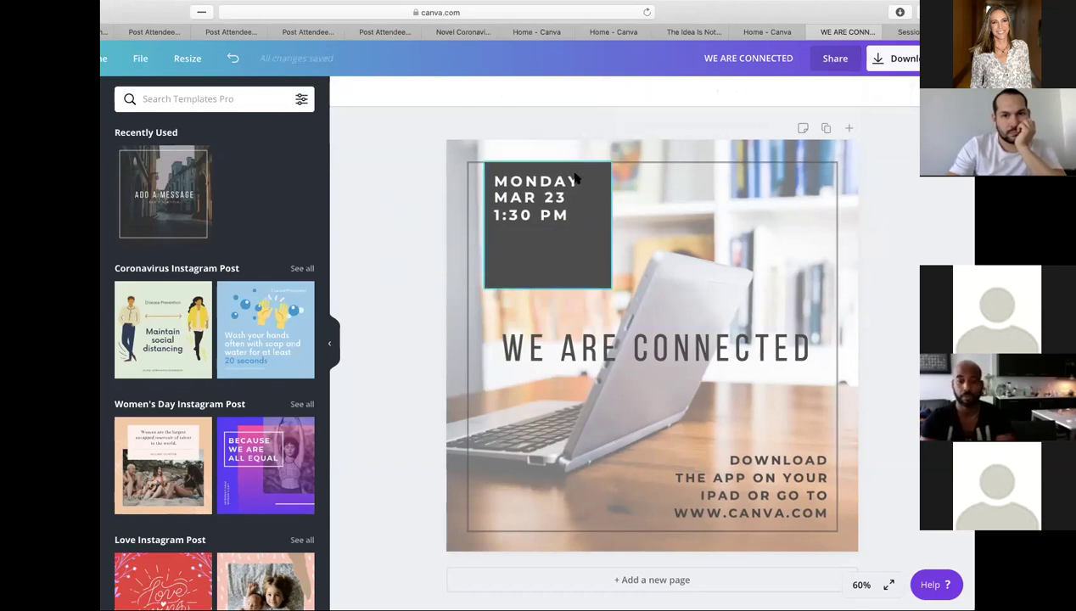
left_click(548, 184)
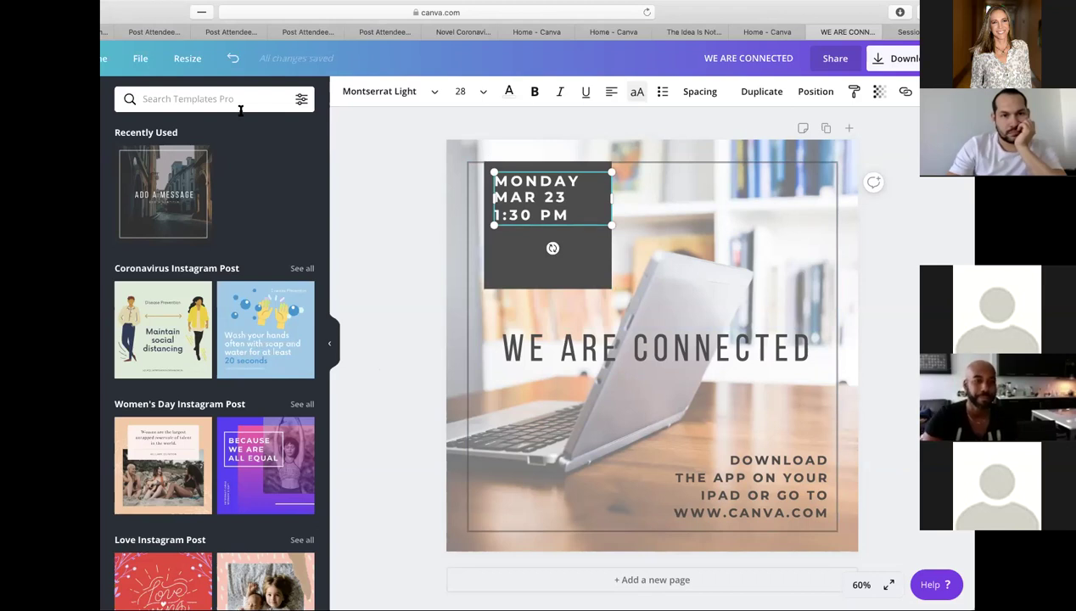
left_click(141, 58)
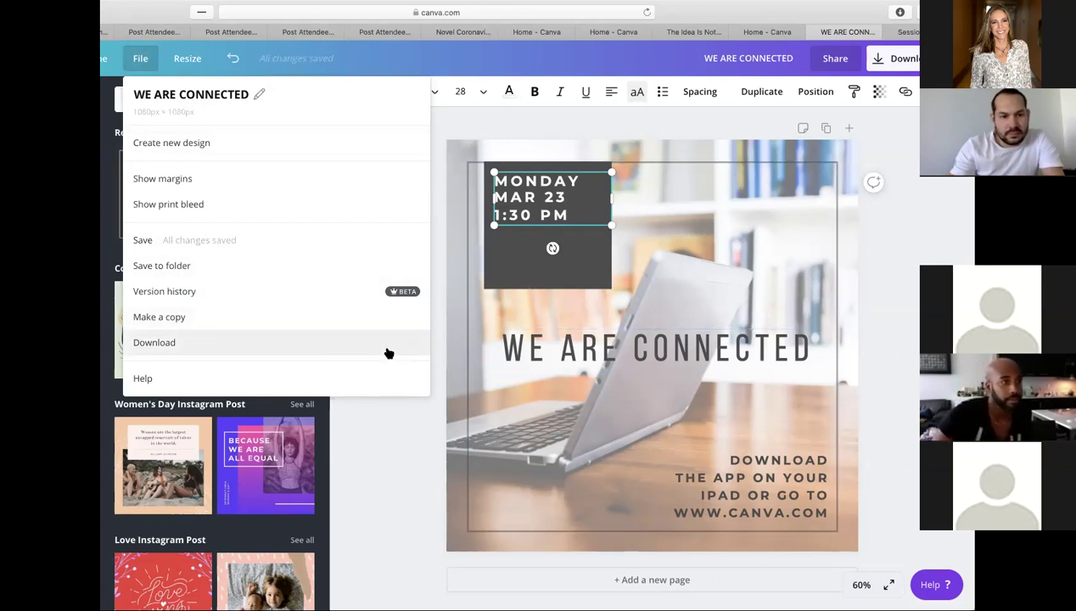
- Use File > Make a copy to create 'Copy of WE ARE CONNECTED' for editing
left_click(864, 270)
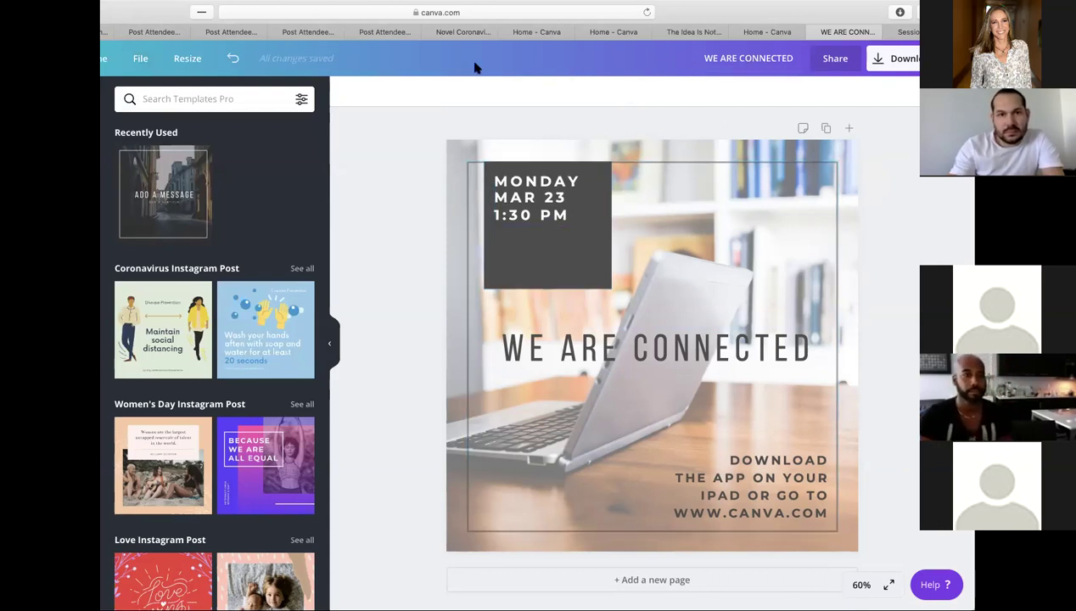
left_click(141, 58)
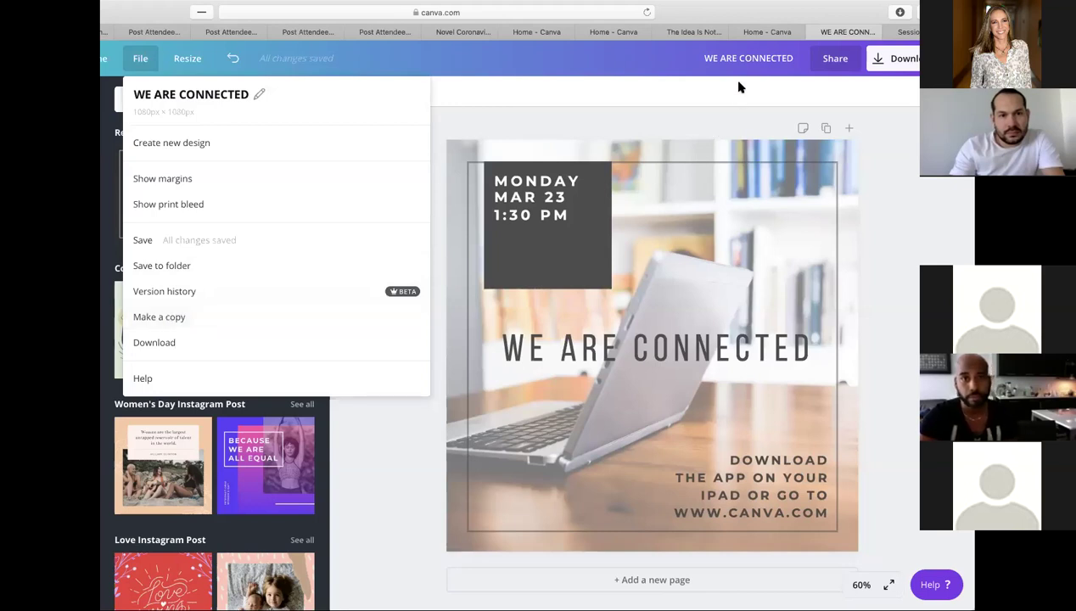
left_click(252, 320)
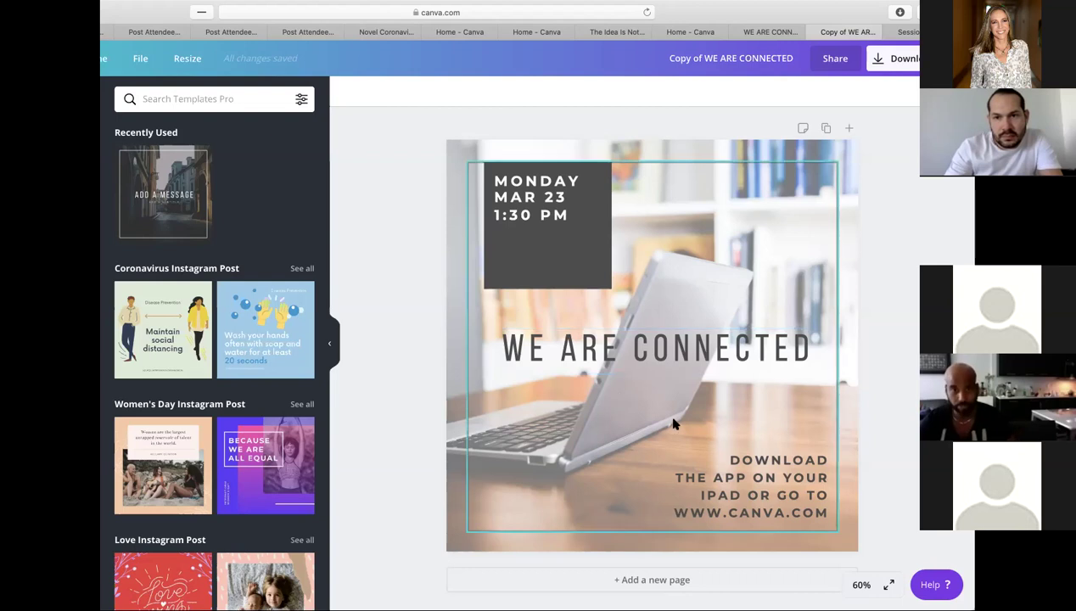
- Delete the download app text block and retype the headline as 'OPEN HOUSE'
left_click(773, 500)
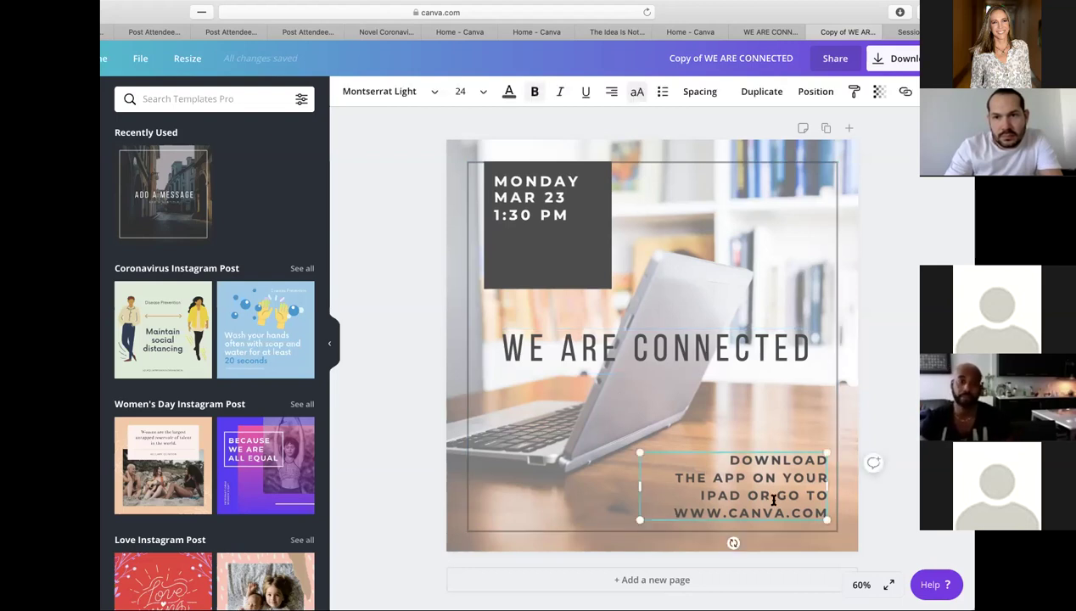
key("Delete")
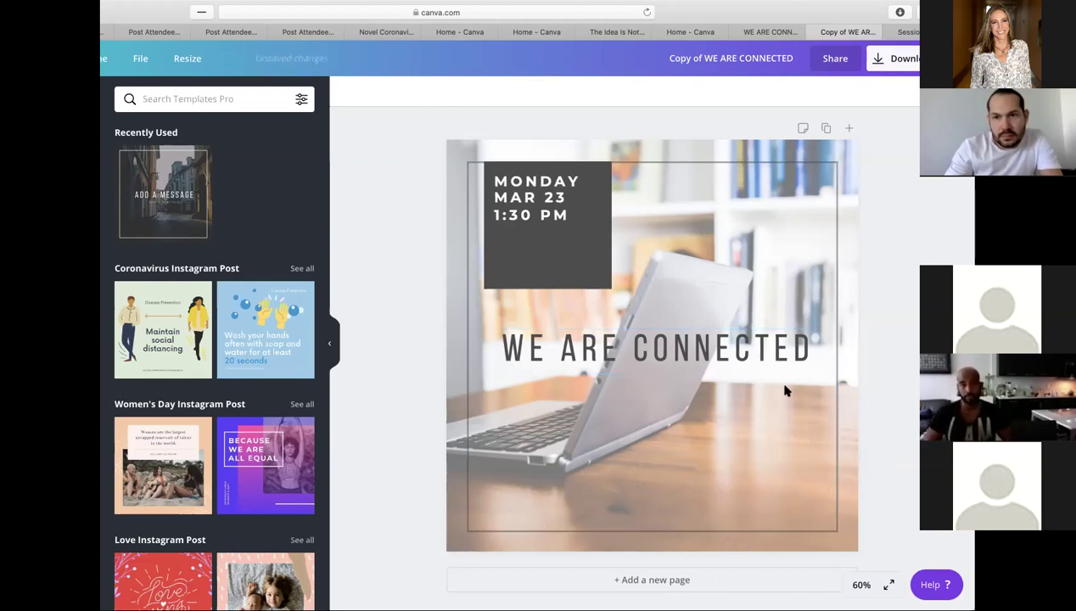
left_click(623, 348)
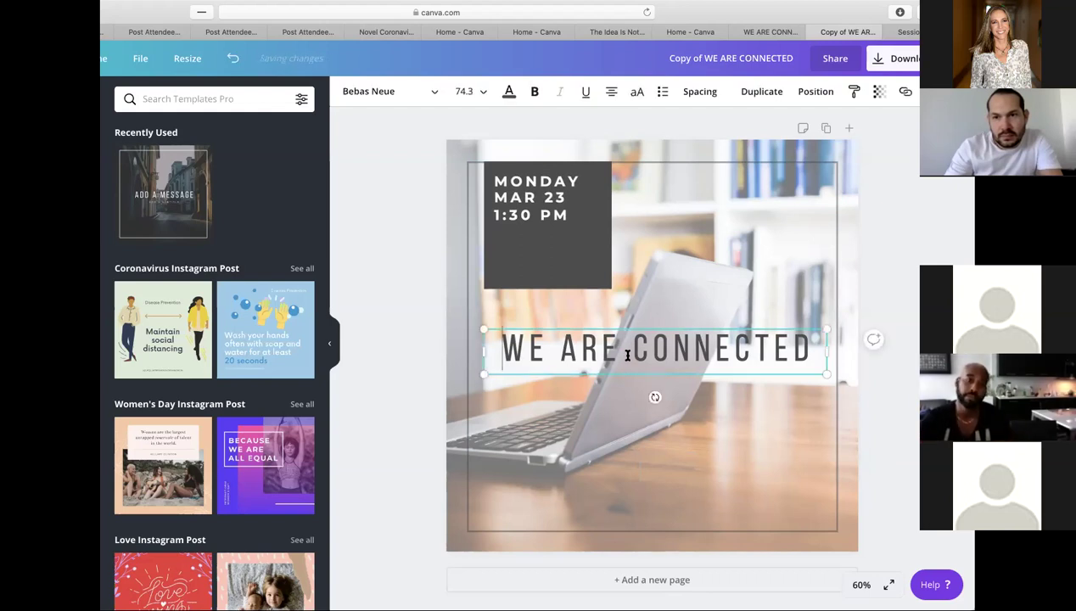
left_click(627, 354)
type("OPEN HOUSE")
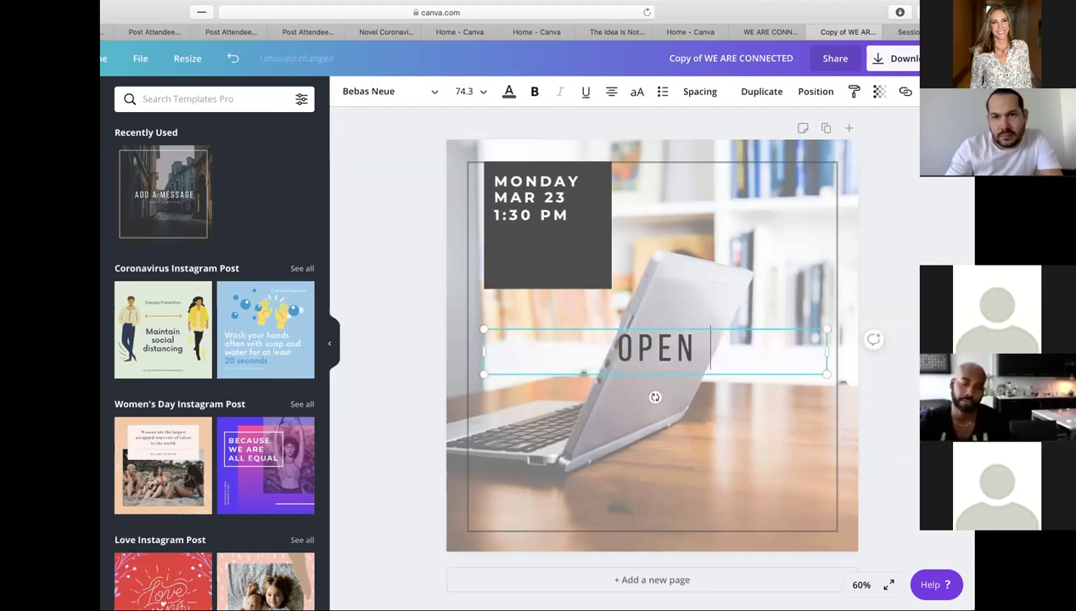
- Narrow the OPEN HOUSE text box by dragging its side handle inward
left_click(904, 304)
left_click(649, 360)
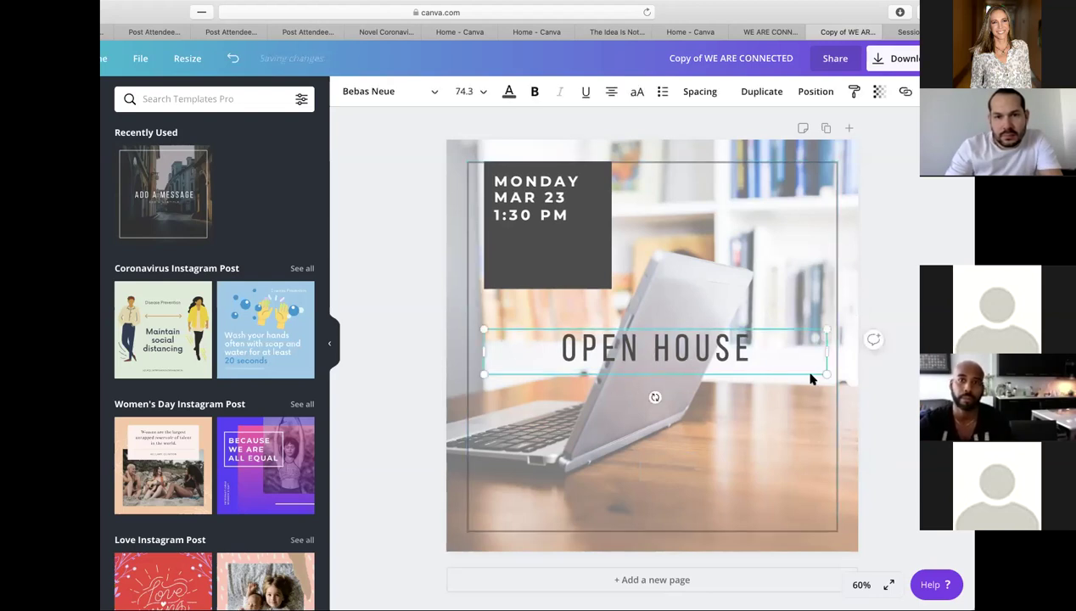
left_click_drag(829, 351, 821, 409)
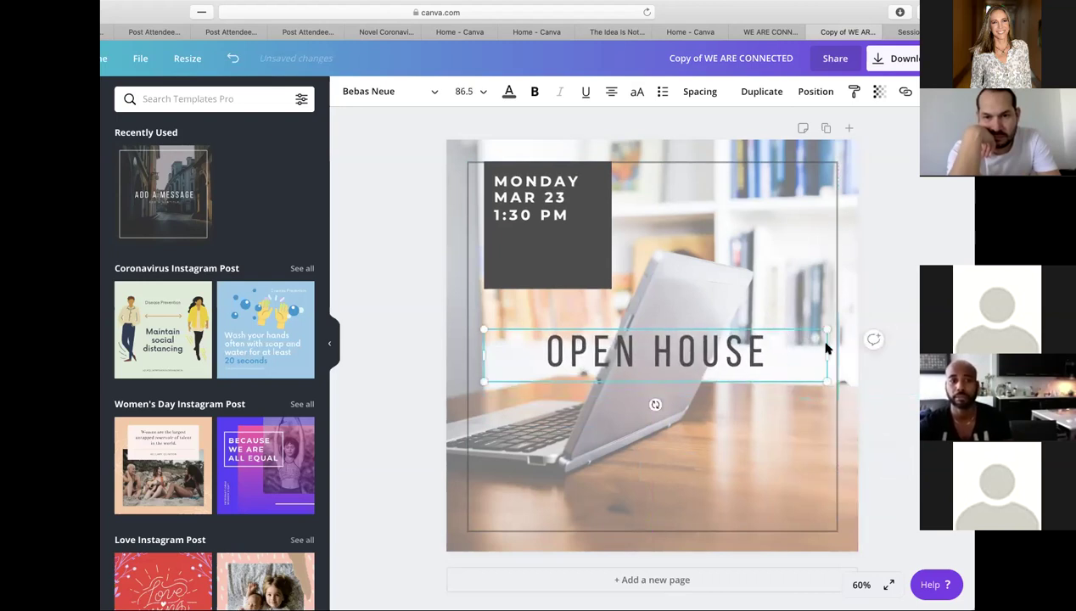
left_click_drag(827, 353, 712, 365)
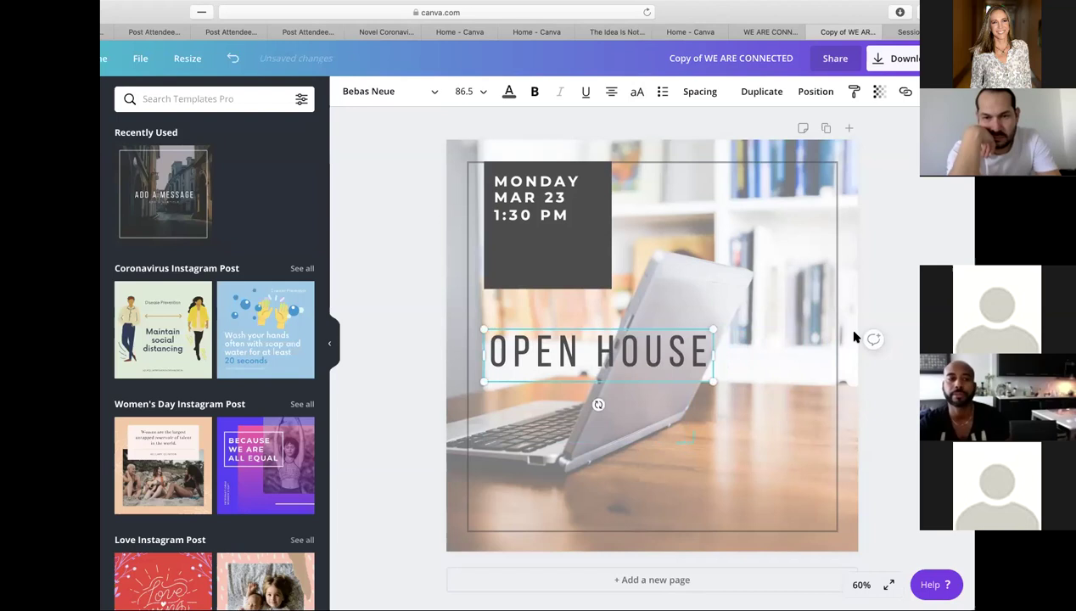
- Move the headline slightly higher and break it so HOUSE sits on its own line below OPEN
left_click(905, 316)
left_click_drag(613, 355, 597, 339)
left_click(597, 340)
key("BackSpace")
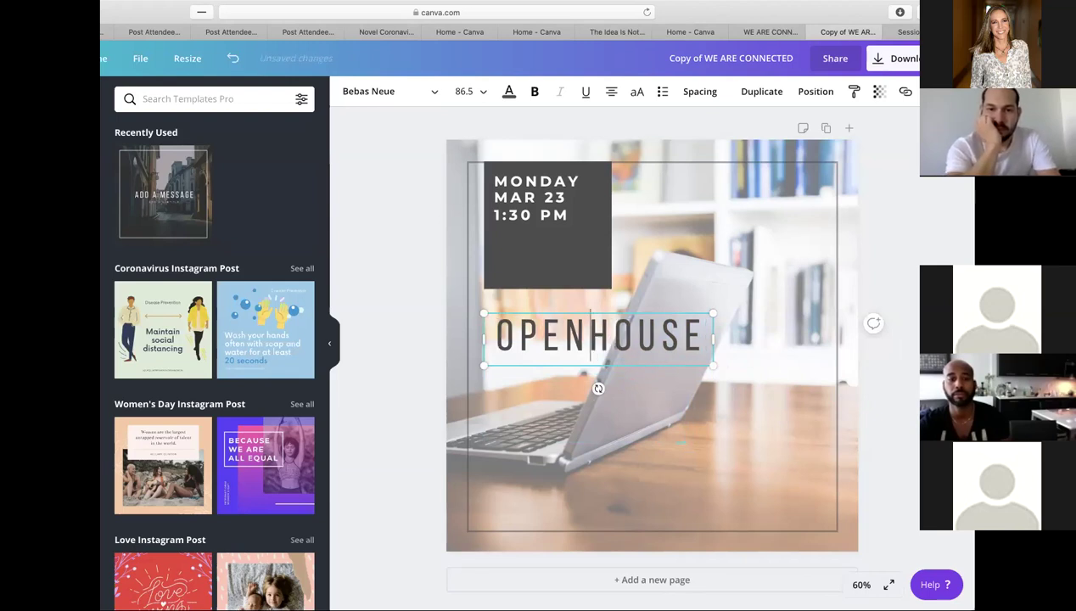
key("Return")
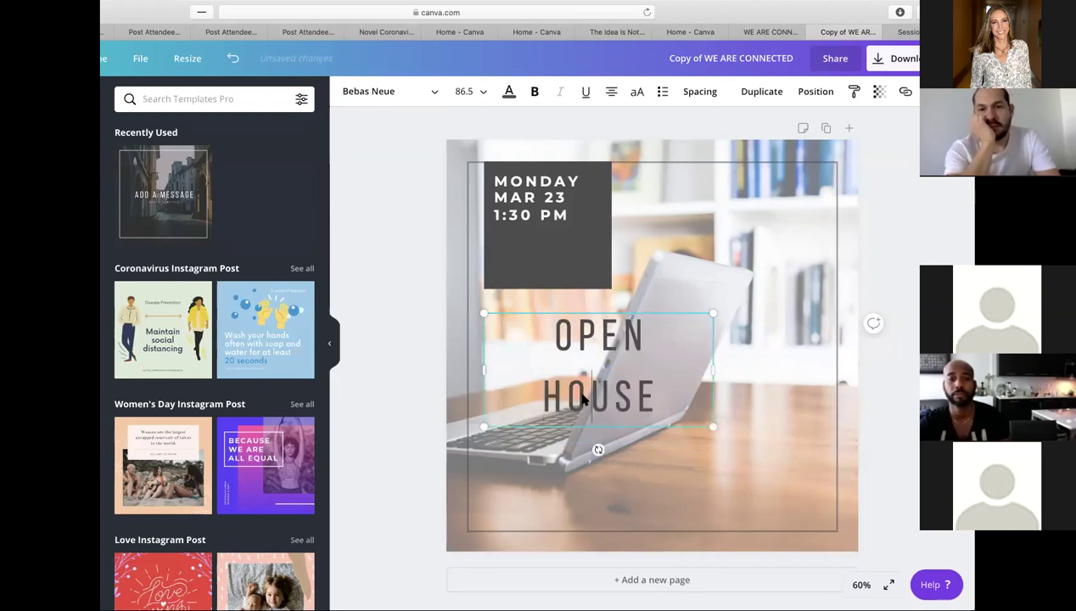
key("super+a")
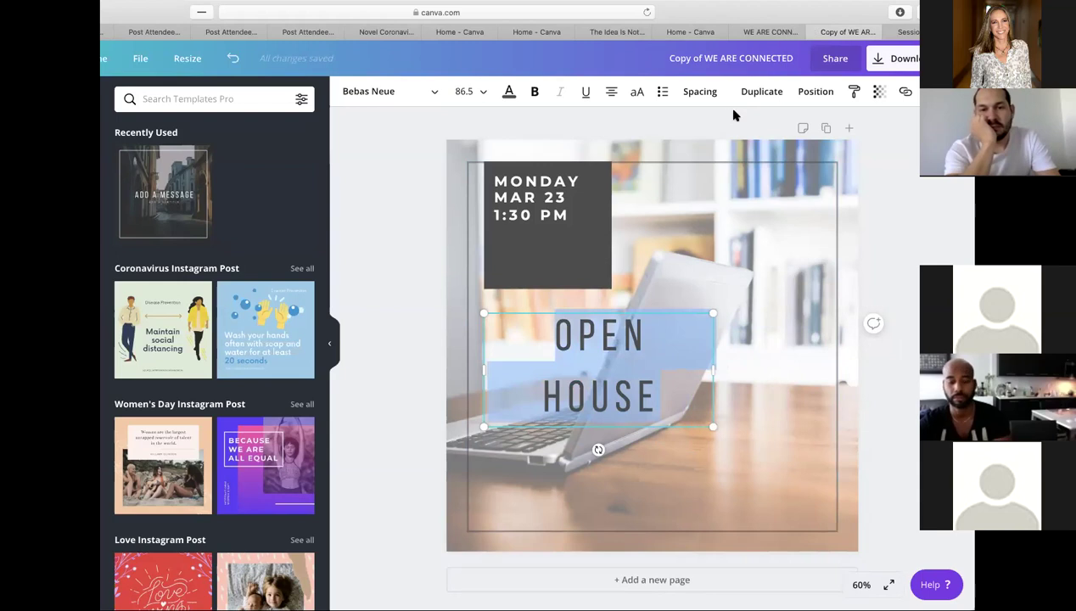
- Tighten the OPEN HOUSE line height to bring the two words closer together
left_click(700, 91)
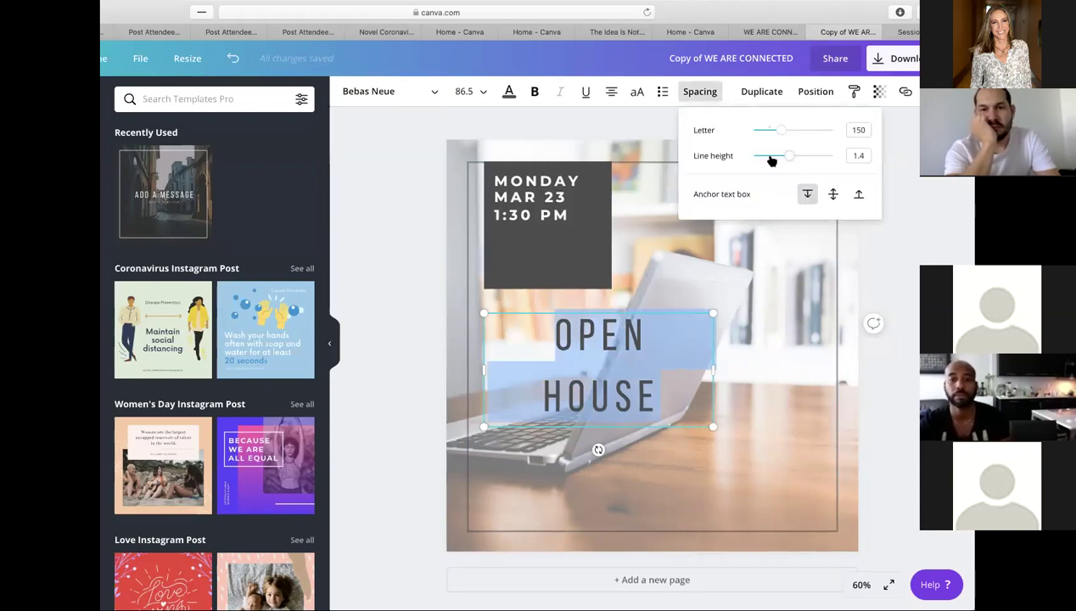
left_click_drag(785, 159, 768, 161)
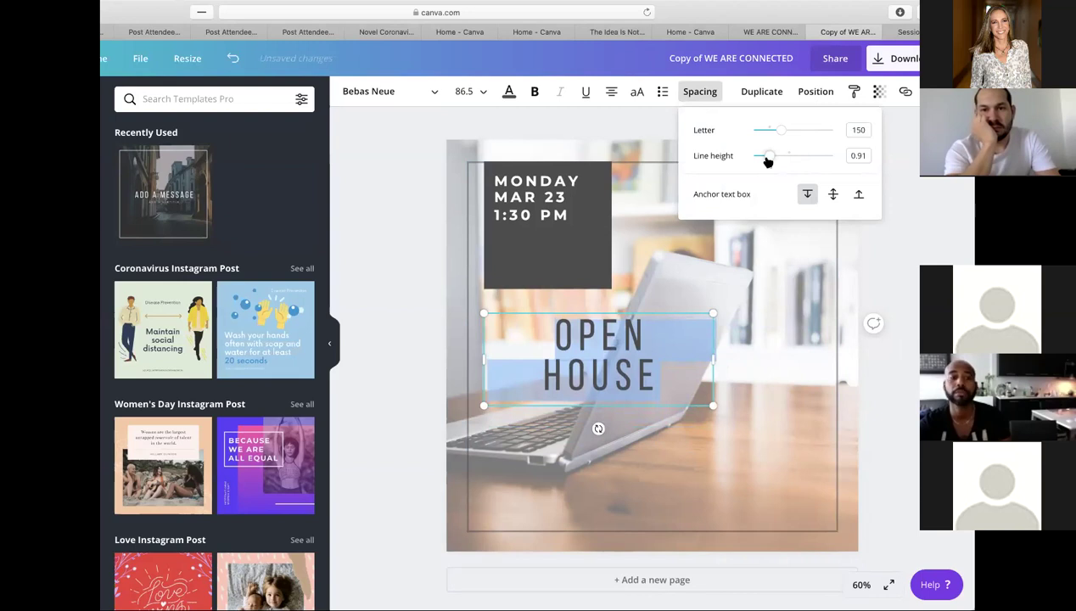
left_click(642, 329)
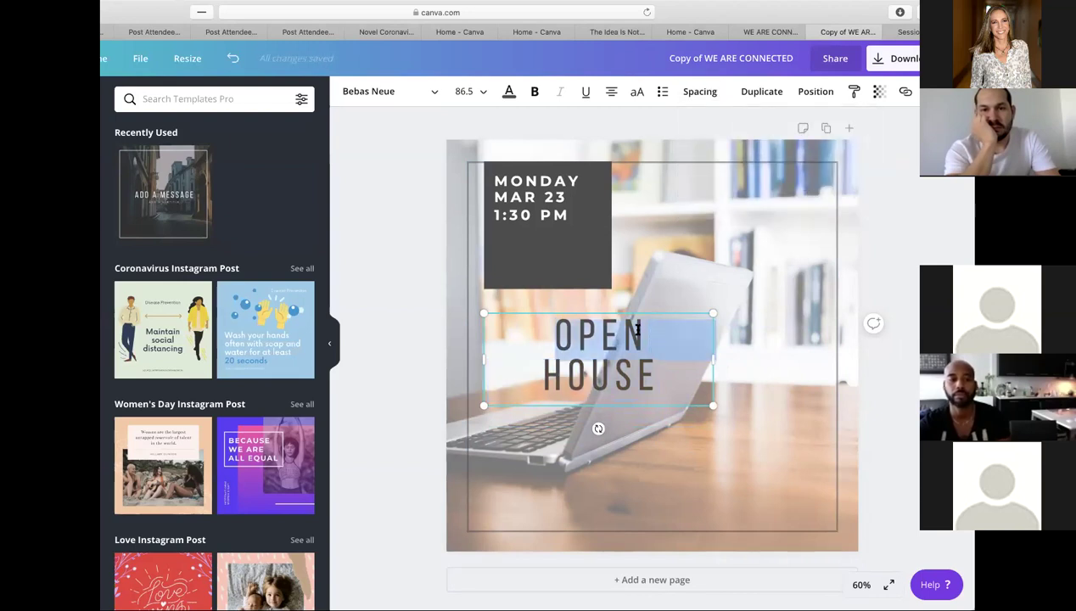
- Bold OPEN, widen letter spacing to about 273, and narrow the text box leftward
double_click(609, 333)
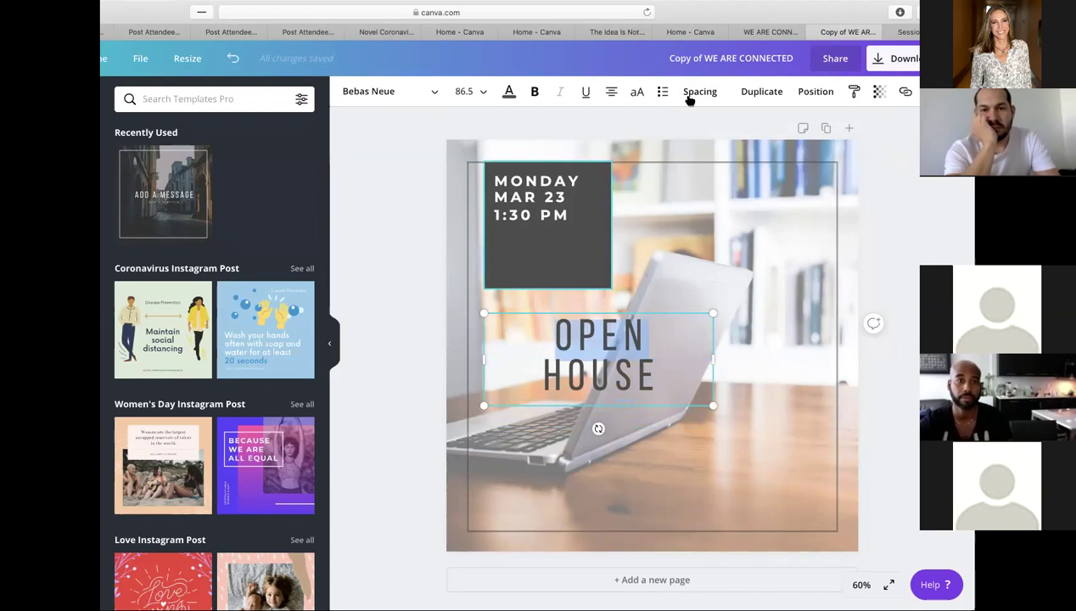
left_click(536, 92)
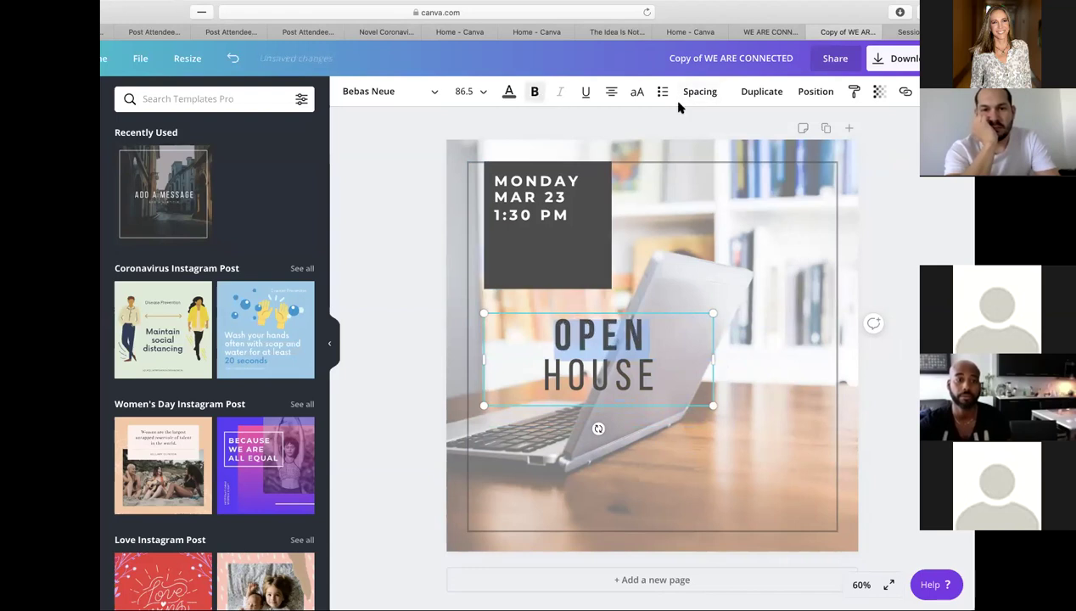
left_click(716, 95)
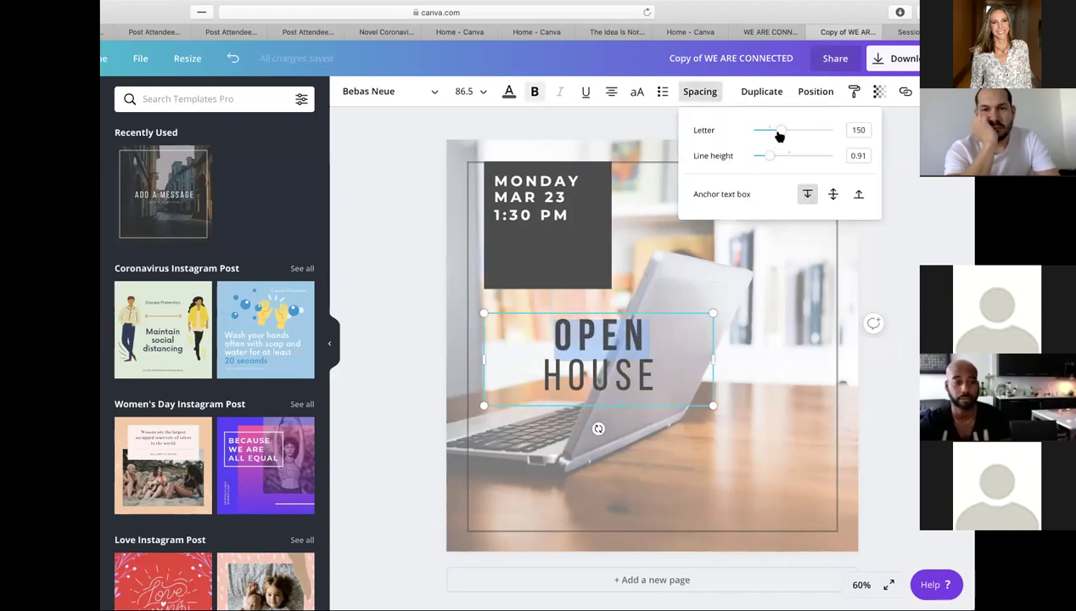
left_click_drag(782, 134, 796, 137)
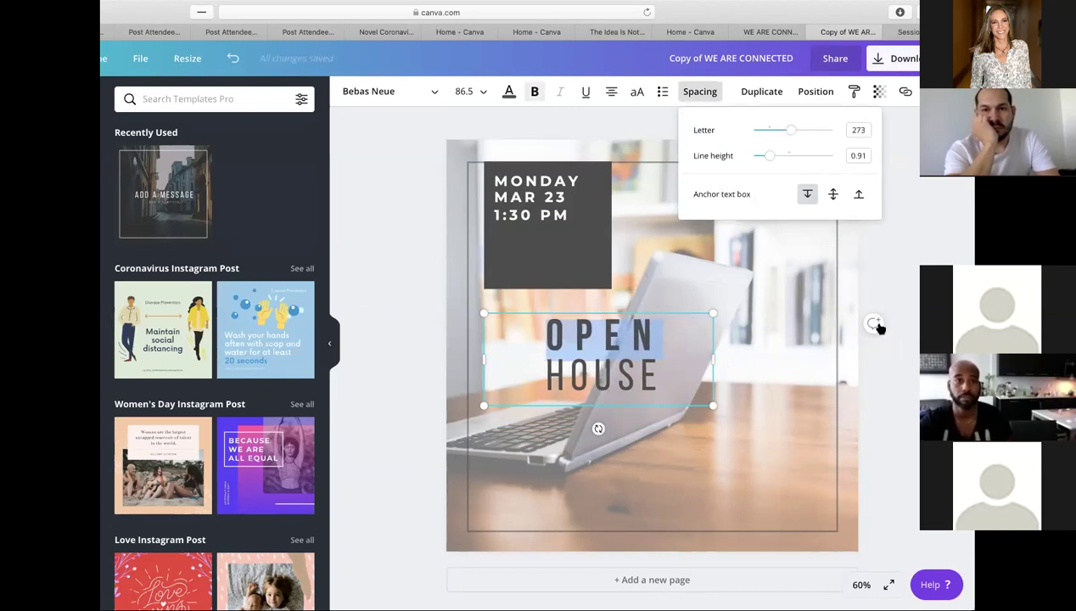
key("Escape")
left_click_drag(713, 355, 613, 364)
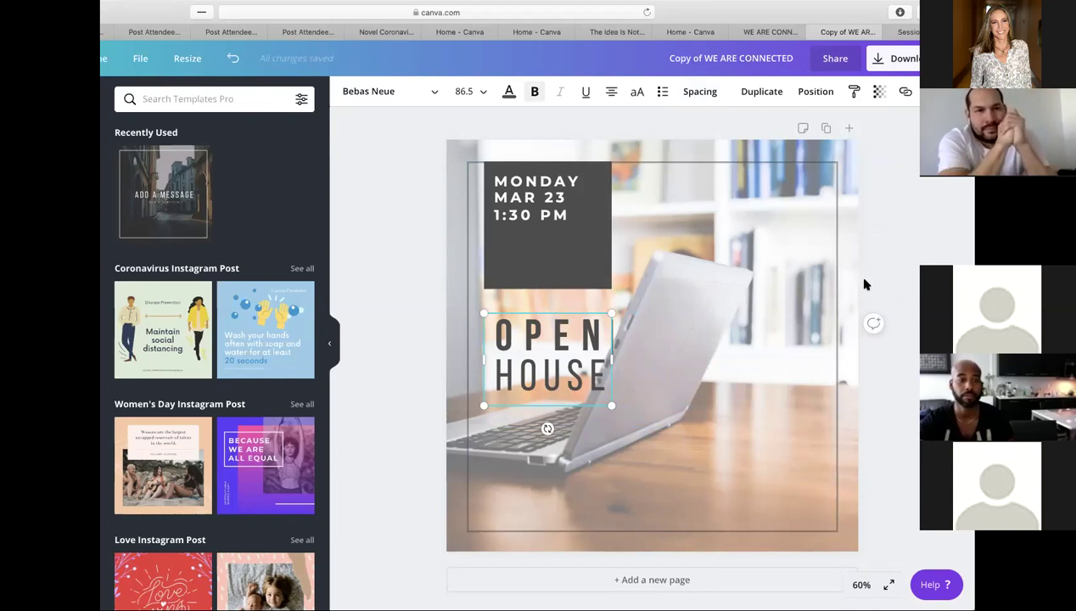
left_click(909, 318)
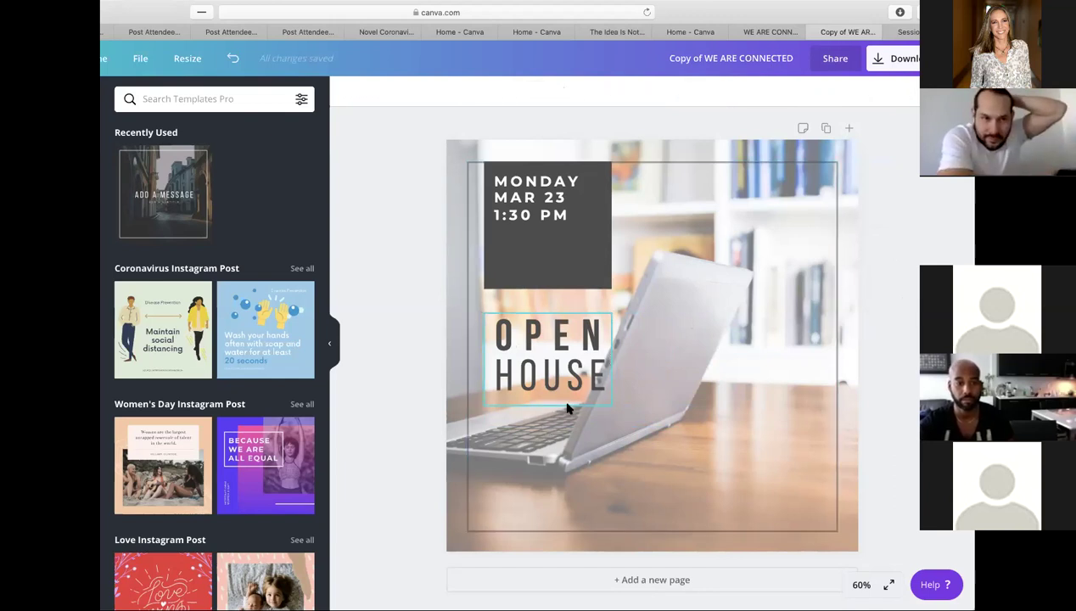
left_click(523, 341)
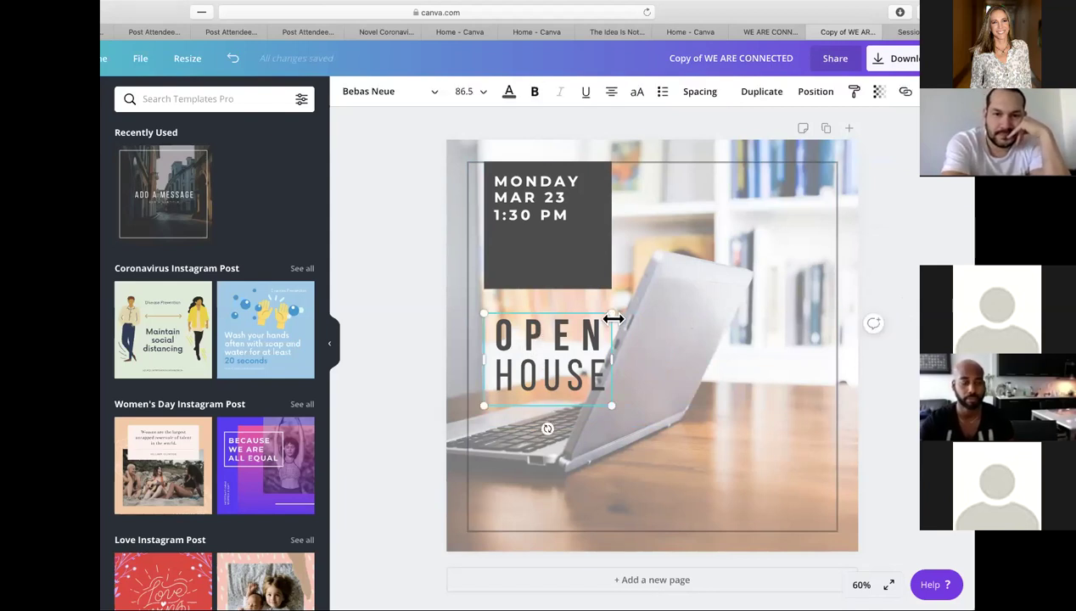
left_click(569, 319)
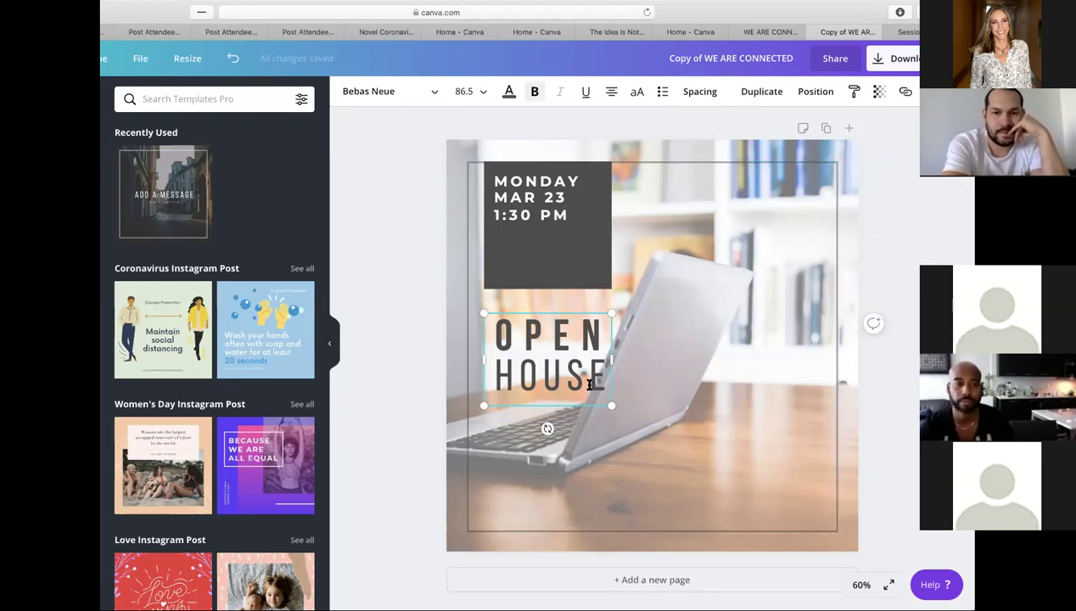
left_click(760, 151)
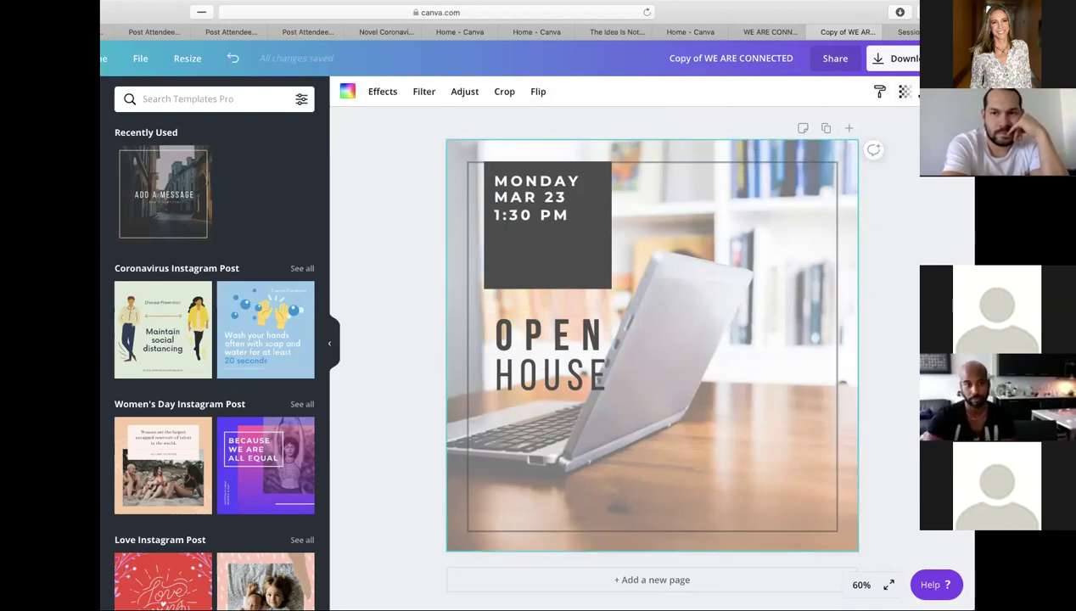
- Set the background laptop photo's transparency to 100 so it appears fully vivid
left_click(904, 91)
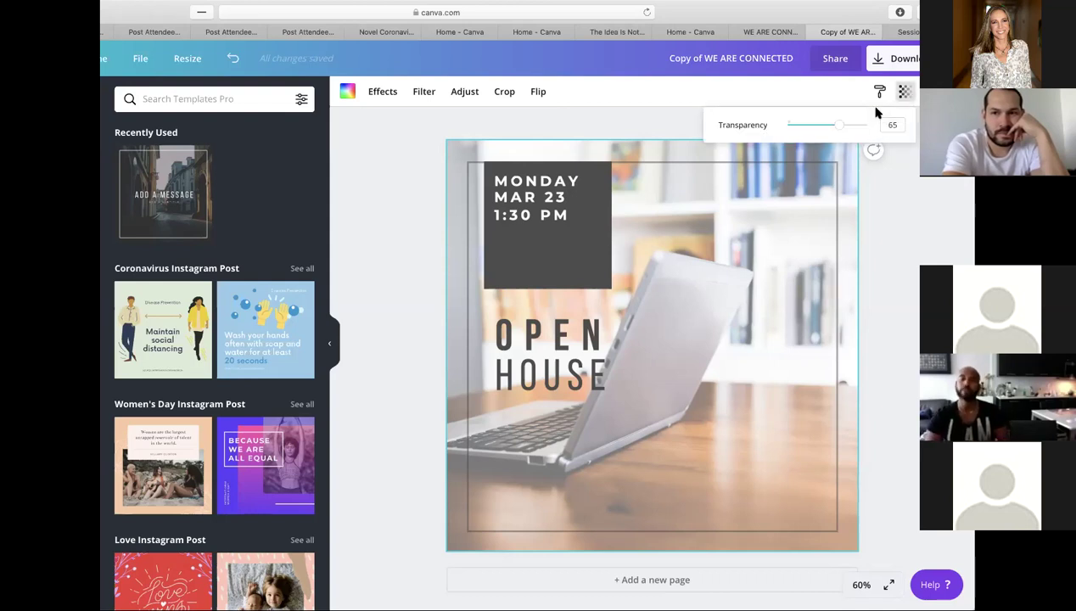
left_click_drag(840, 127, 916, 127)
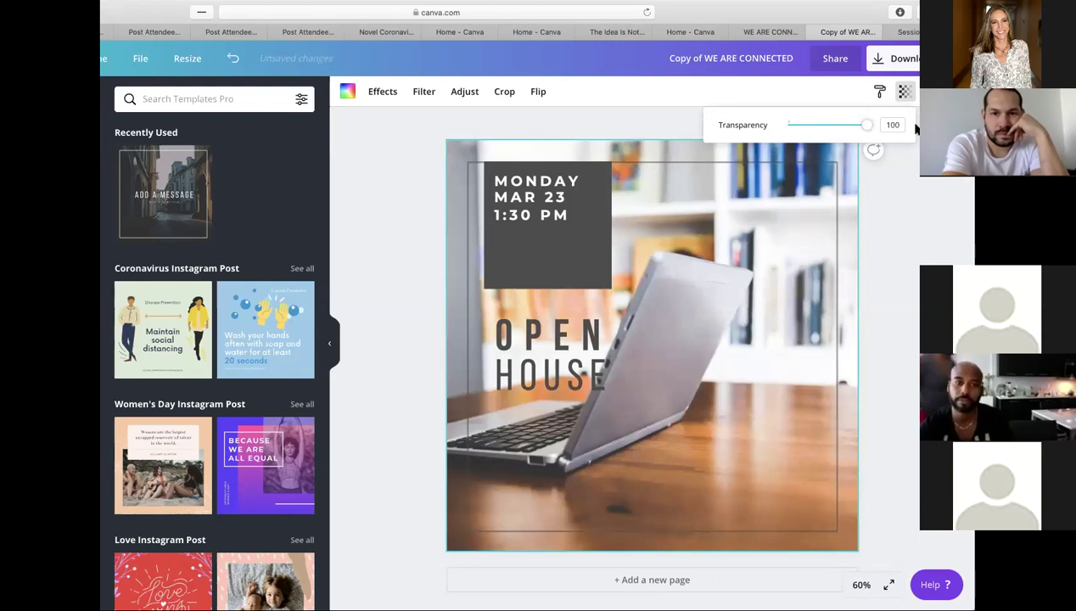
left_click_drag(866, 124, 909, 134)
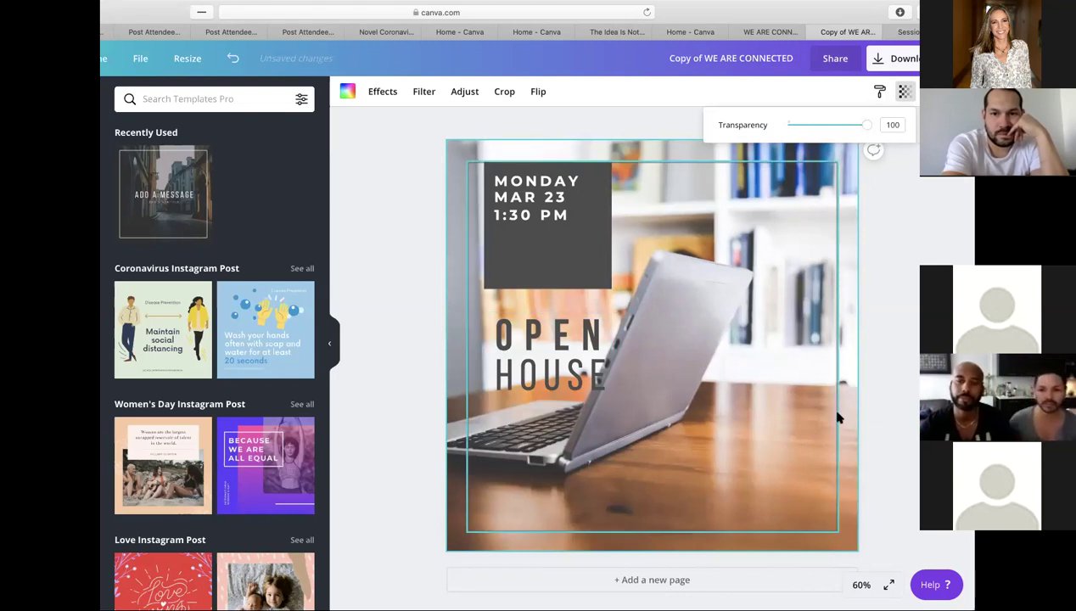
left_click(815, 369)
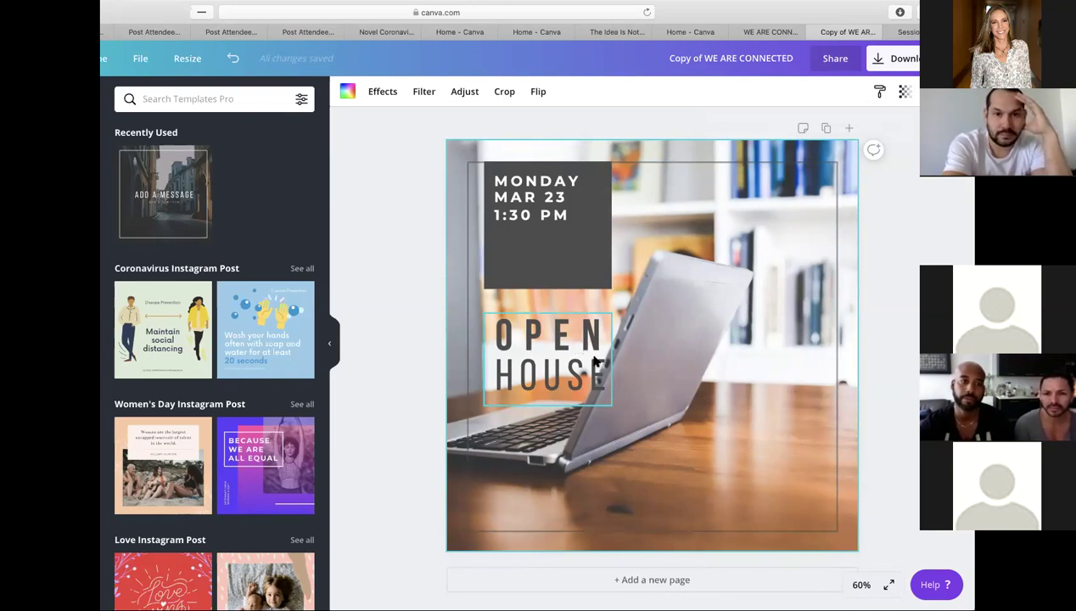
- Drag the OPEN HOUSE headline into the lower-right corner of the laptop photo
left_click_drag(600, 388, 796, 507)
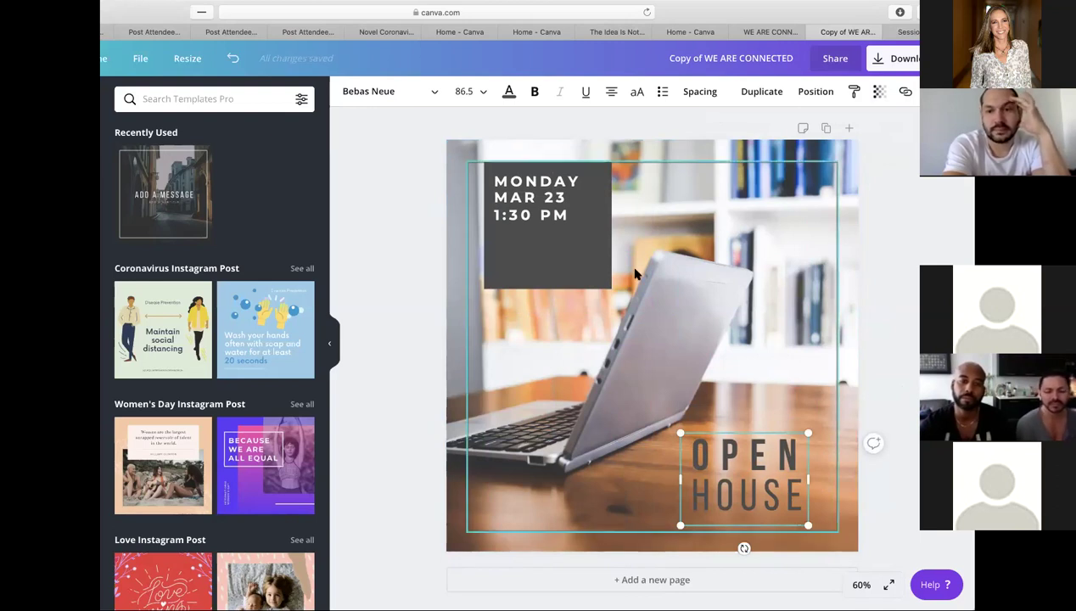
left_click(540, 214)
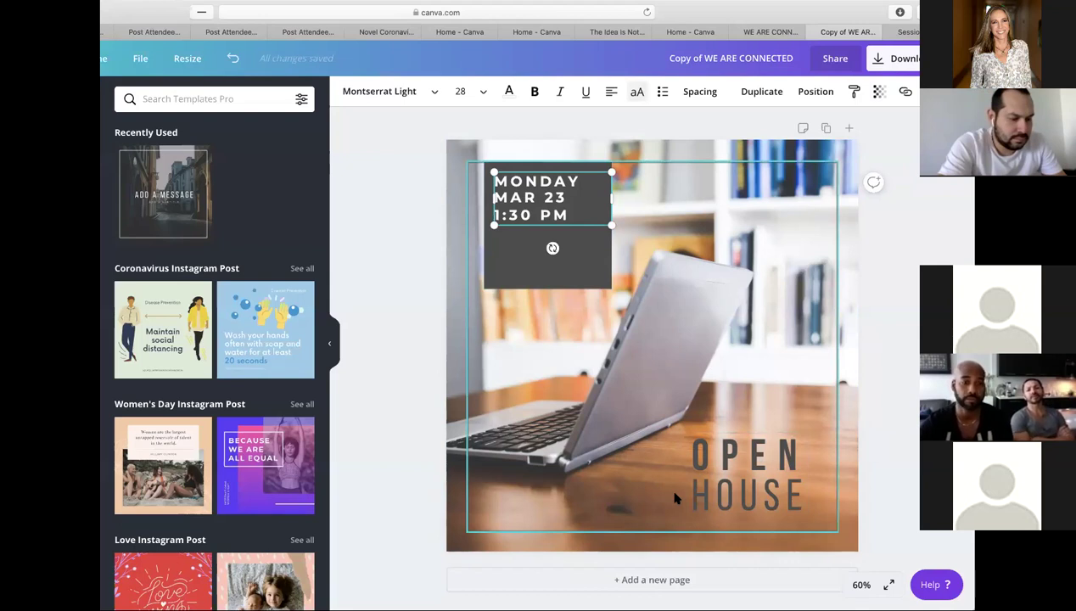
- Move the MONDAY MAR 23 date text down below the dark box
left_click(596, 174)
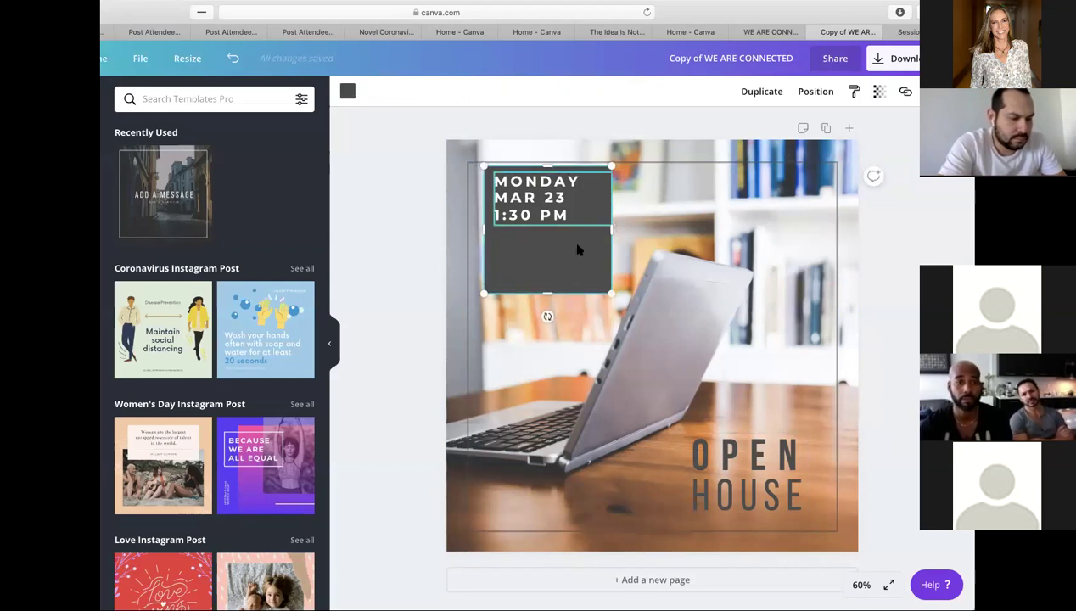
left_click_drag(577, 250, 577, 247)
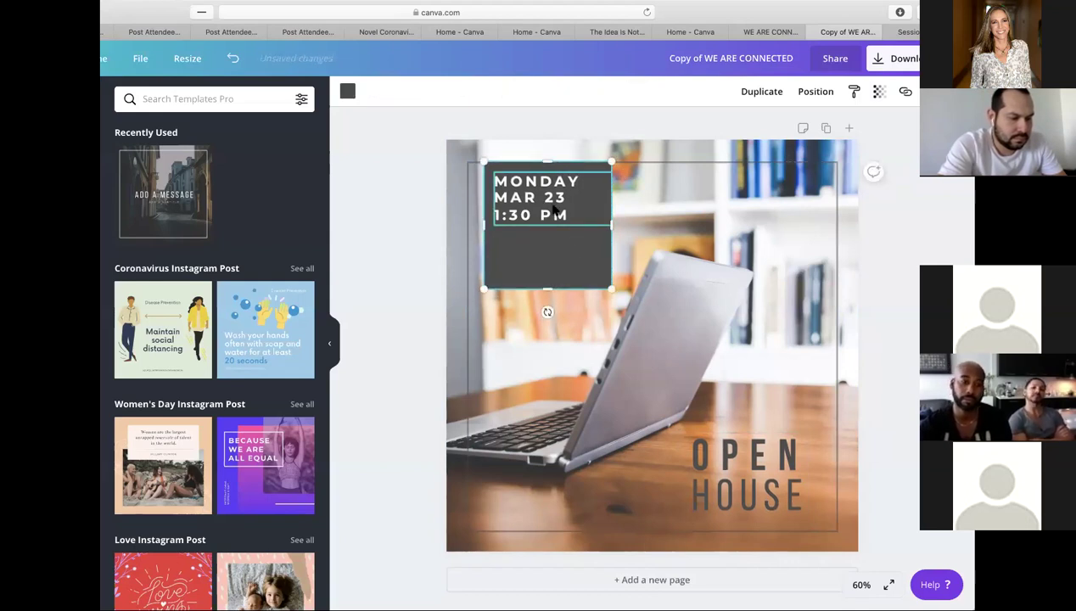
left_click(541, 219)
left_click_drag(504, 173, 498, 277)
- Drag the OPEN HOUSE headline up into the dark panel above the date
left_click(790, 463)
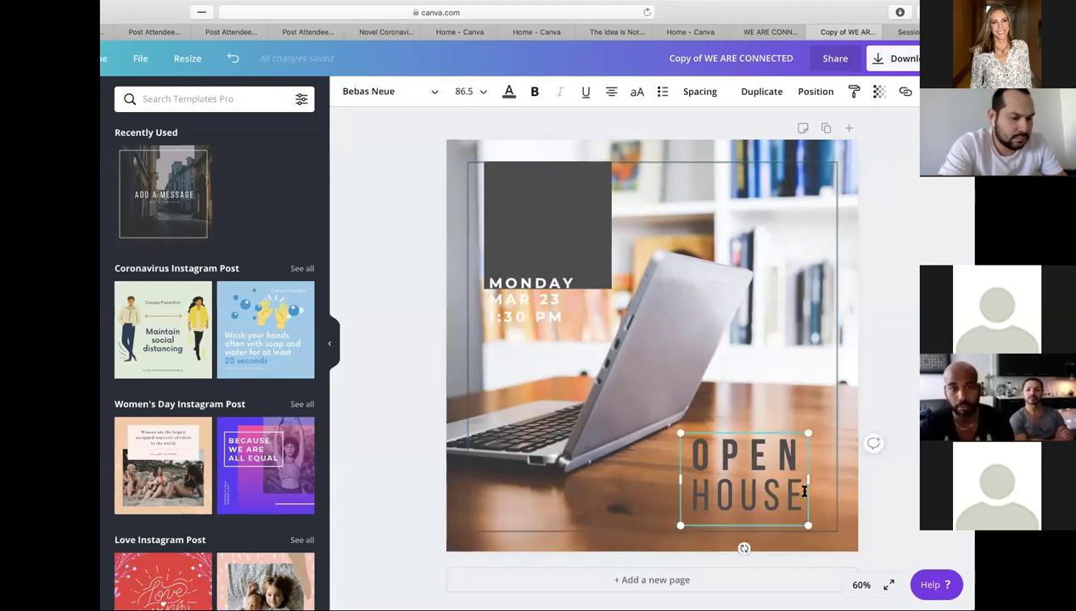
left_click(769, 525)
left_click_drag(769, 505, 576, 239)
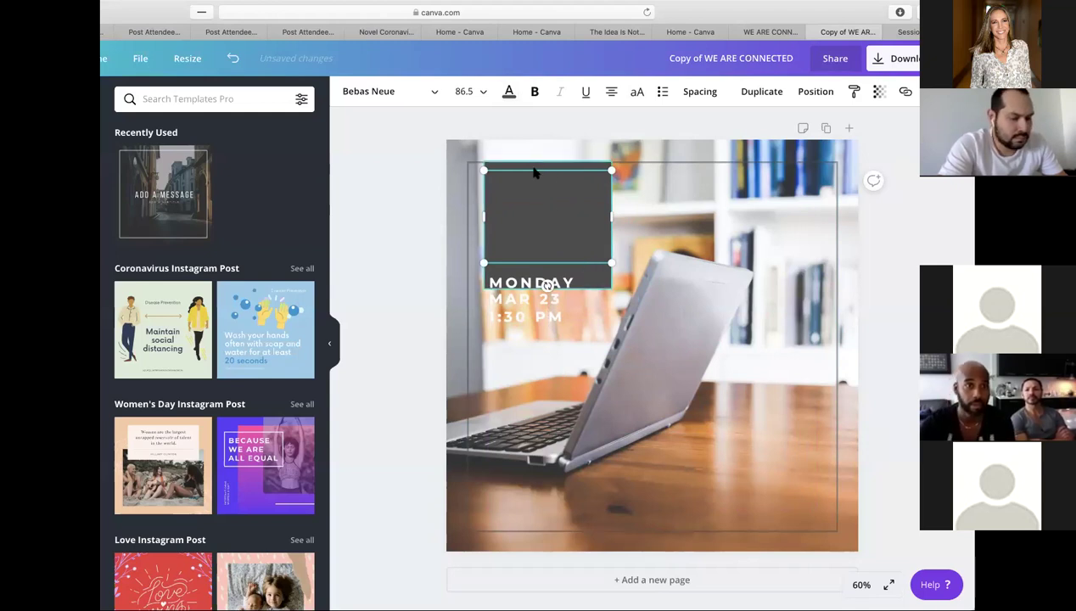
- Apply white to the OPEN HOUSE text from the colour choices
left_click(510, 96)
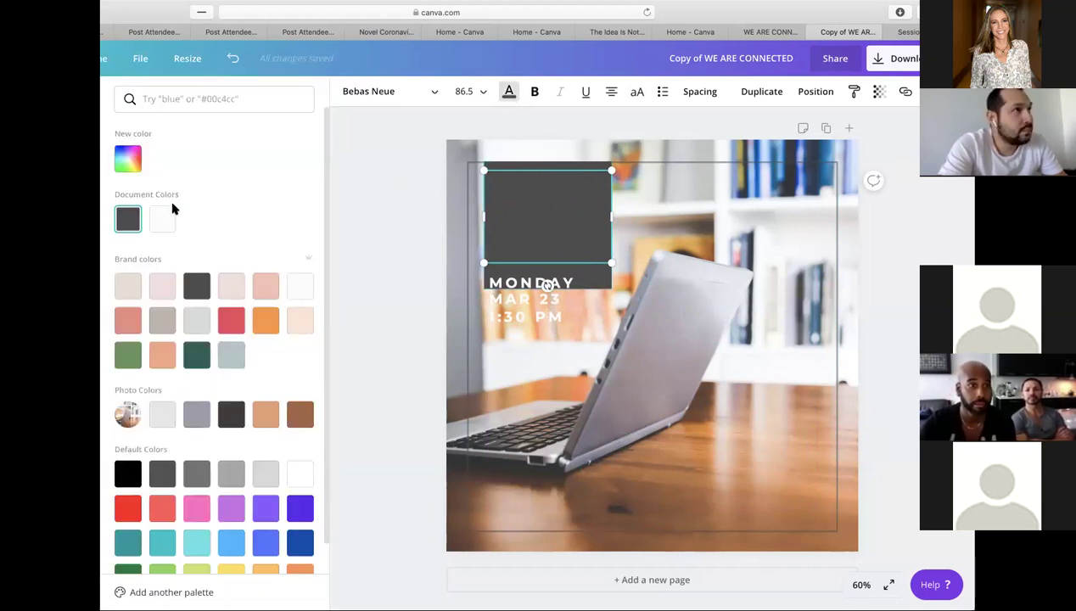
left_click(163, 221)
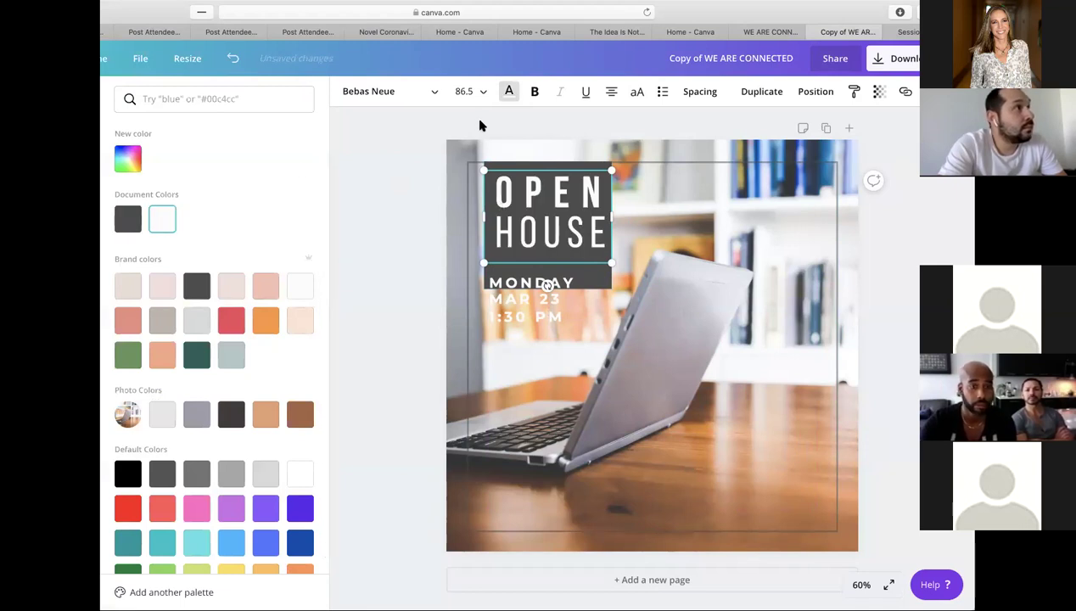
left_click(509, 93)
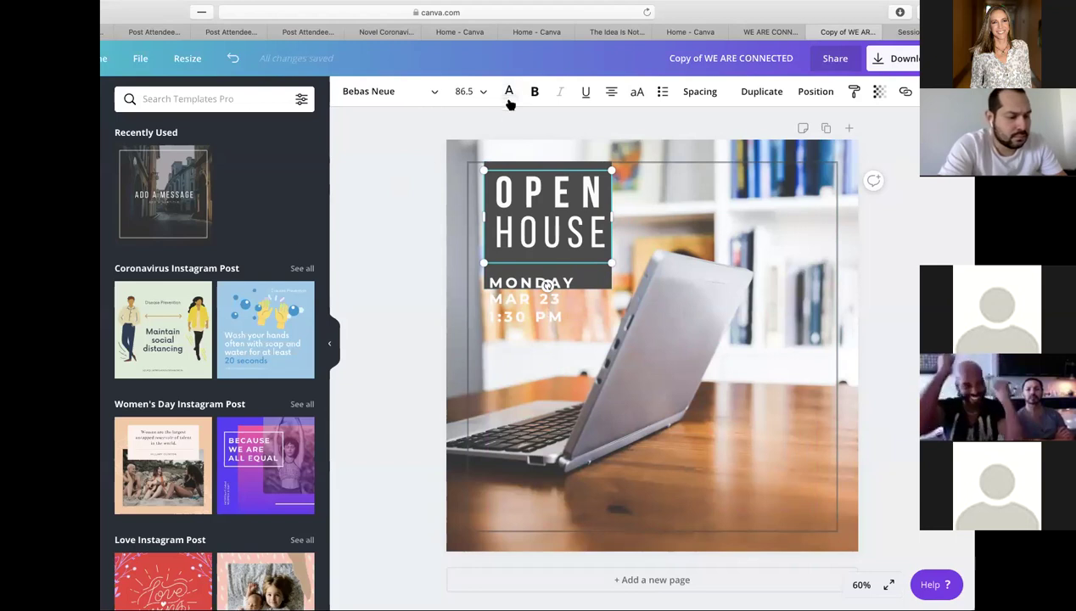
left_click(509, 97)
scroll(234, 166, "down", 1)
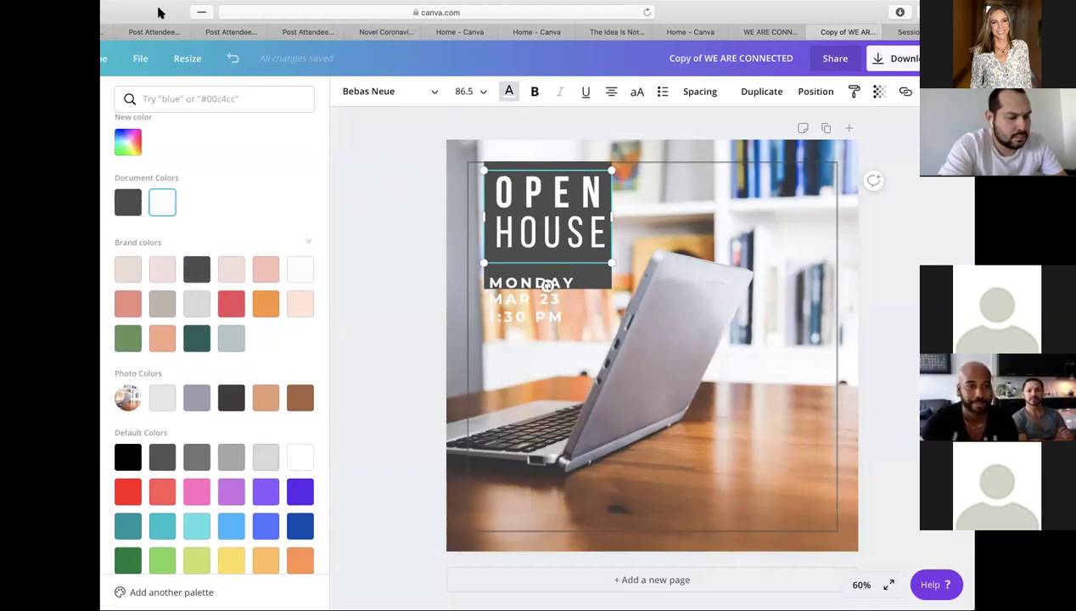
left_click_drag(161, 12, 188, 12)
- Try custom blue, green, red and pink hues on the OPEN HOUSE headline
left_click(155, 141)
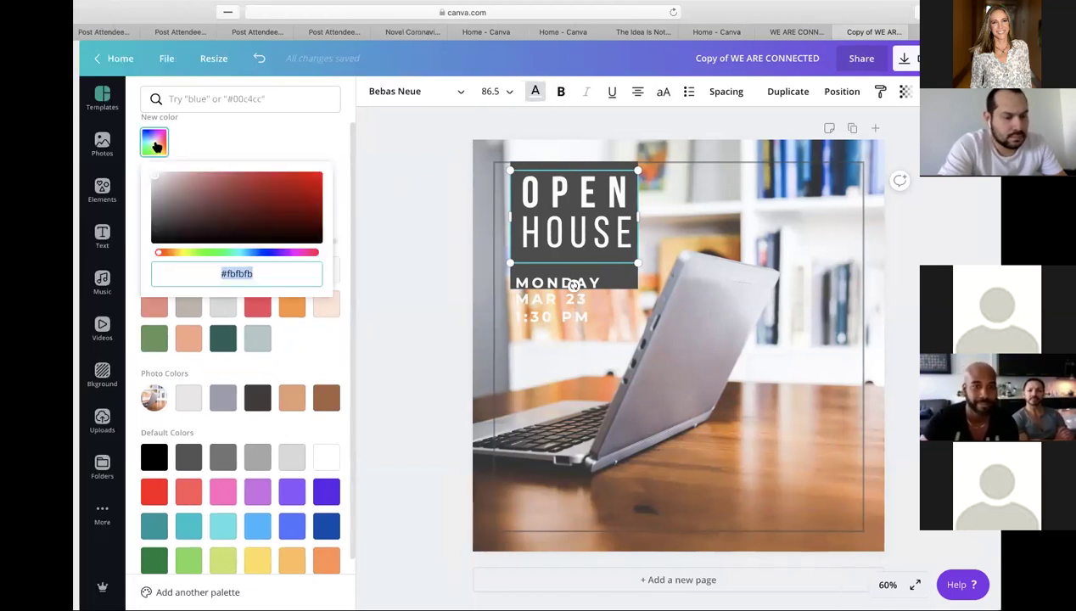
left_click(220, 253)
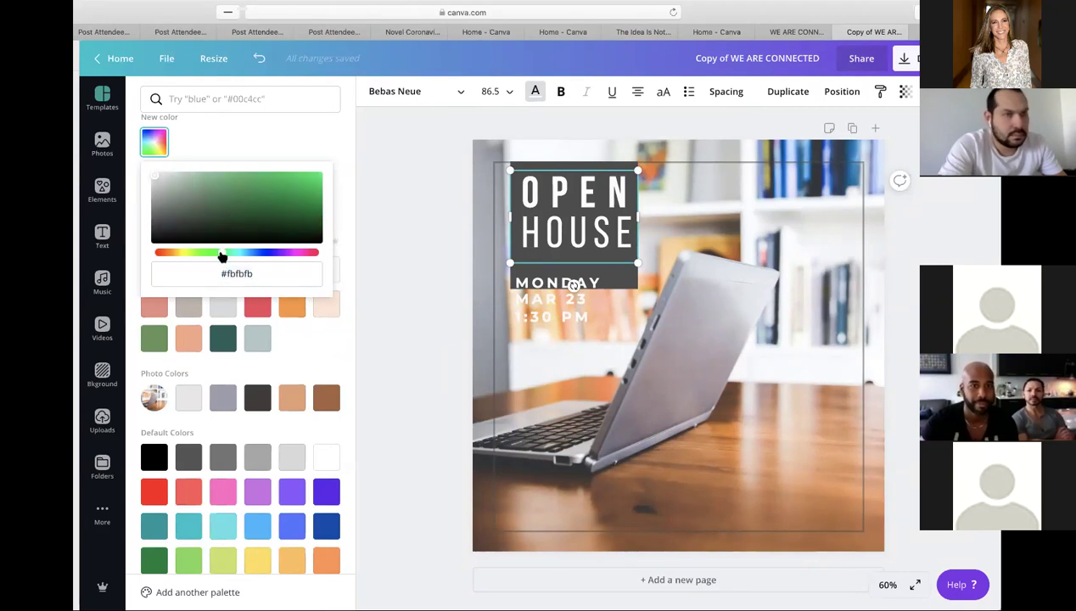
left_click(251, 253)
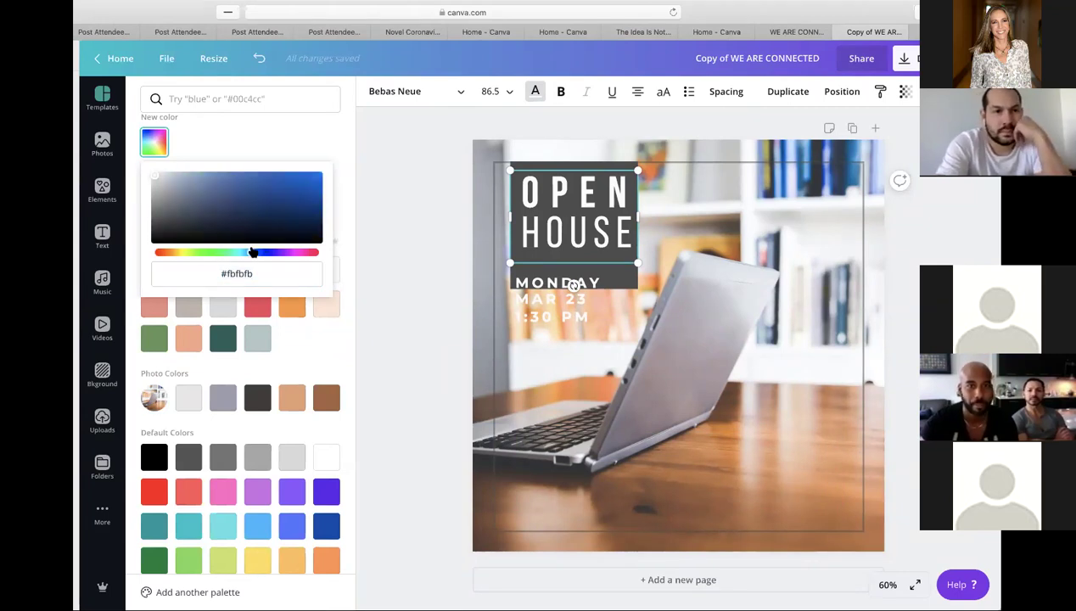
left_click(313, 179)
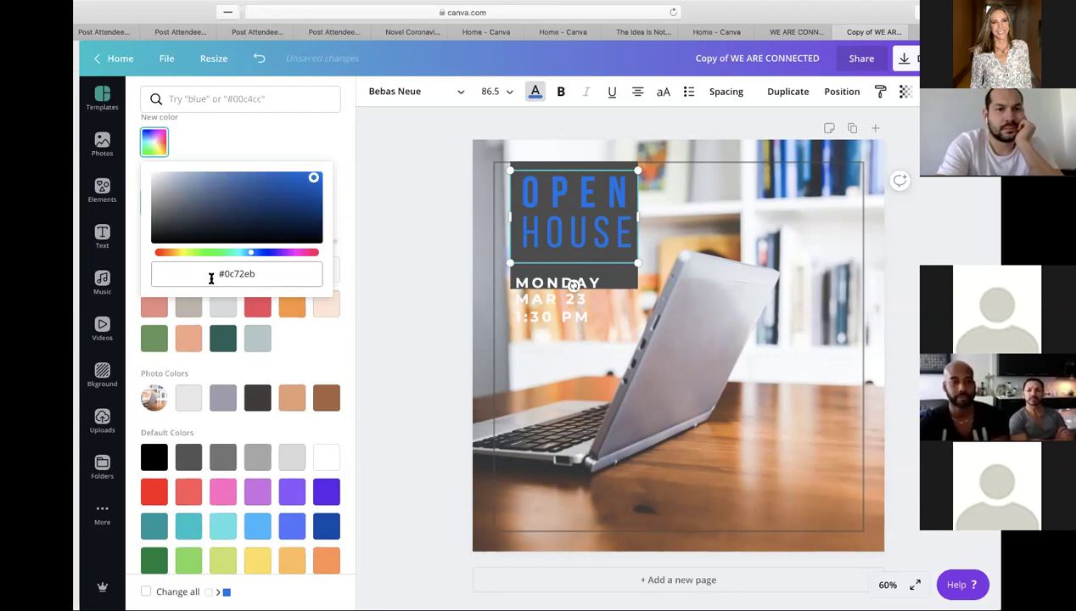
left_click(213, 251)
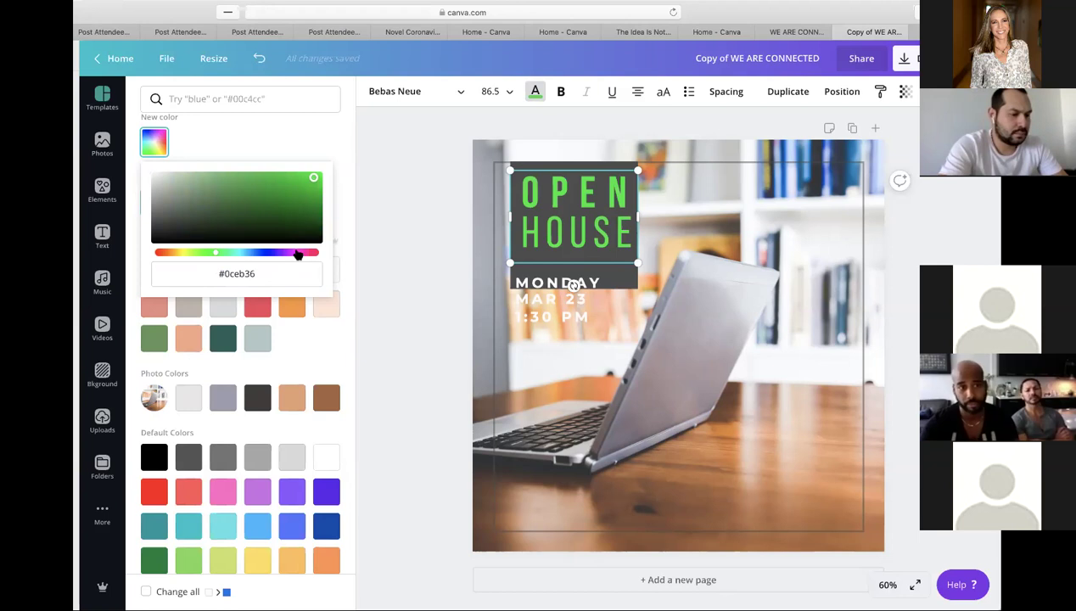
left_click(308, 253)
left_click(296, 214)
left_click(276, 187)
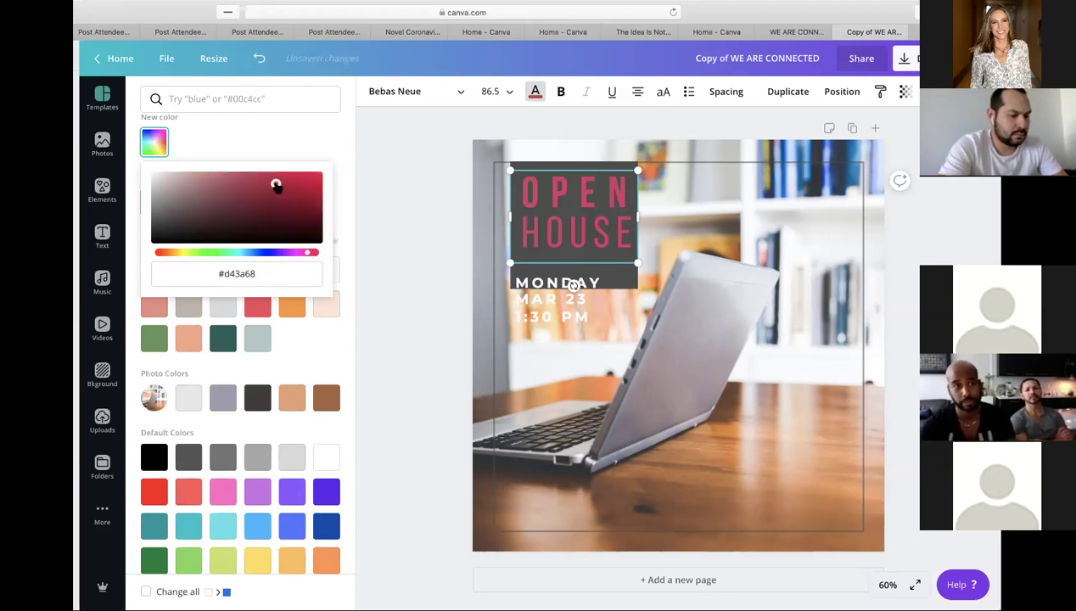
- Return to the document colours and settle on white for the headline
left_click(331, 149)
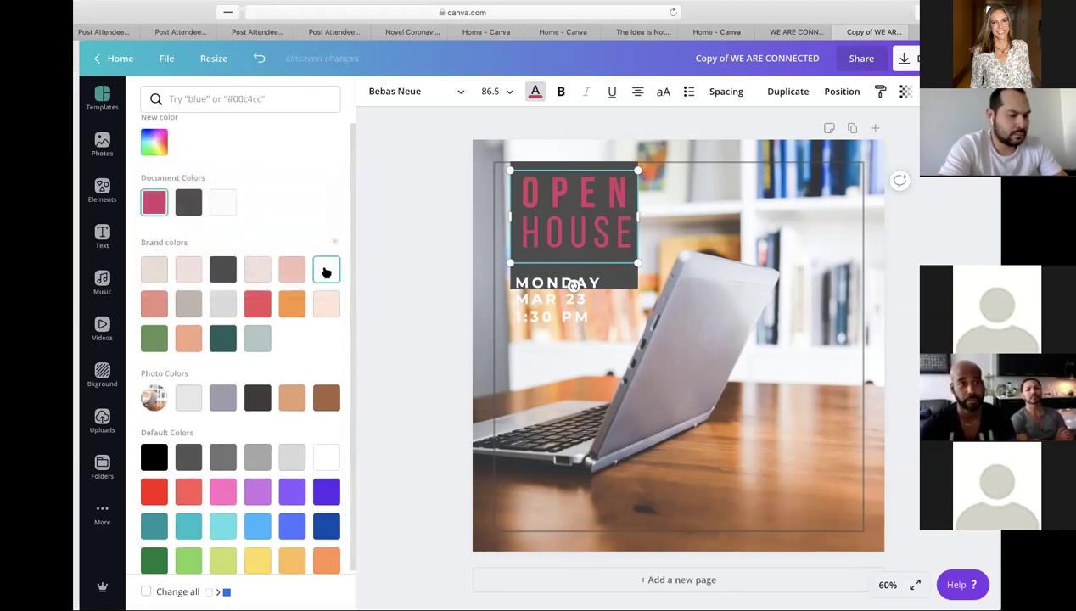
left_click(223, 206)
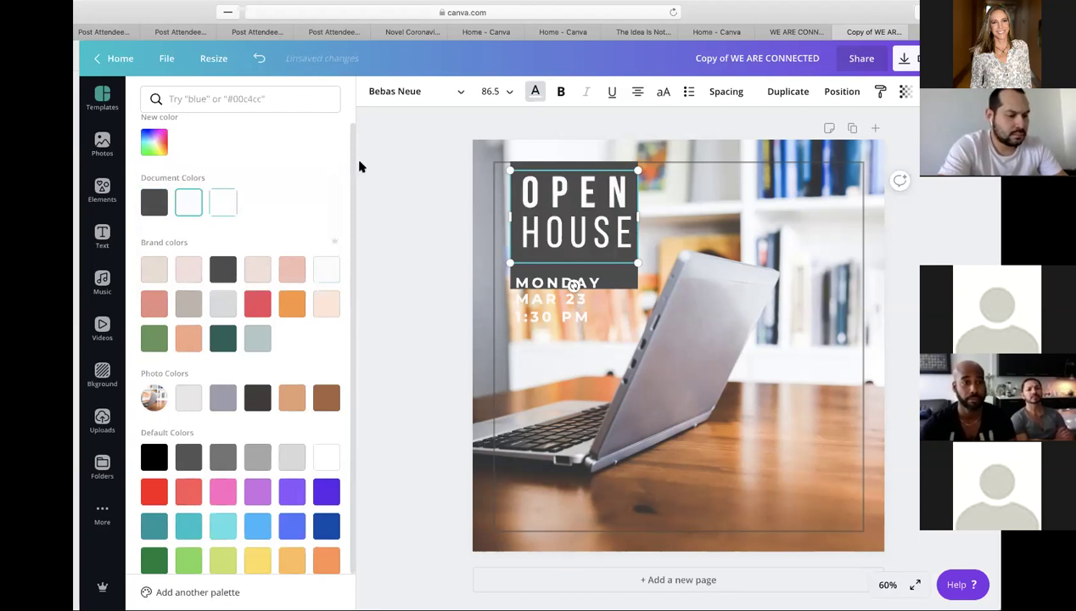
key("Escape")
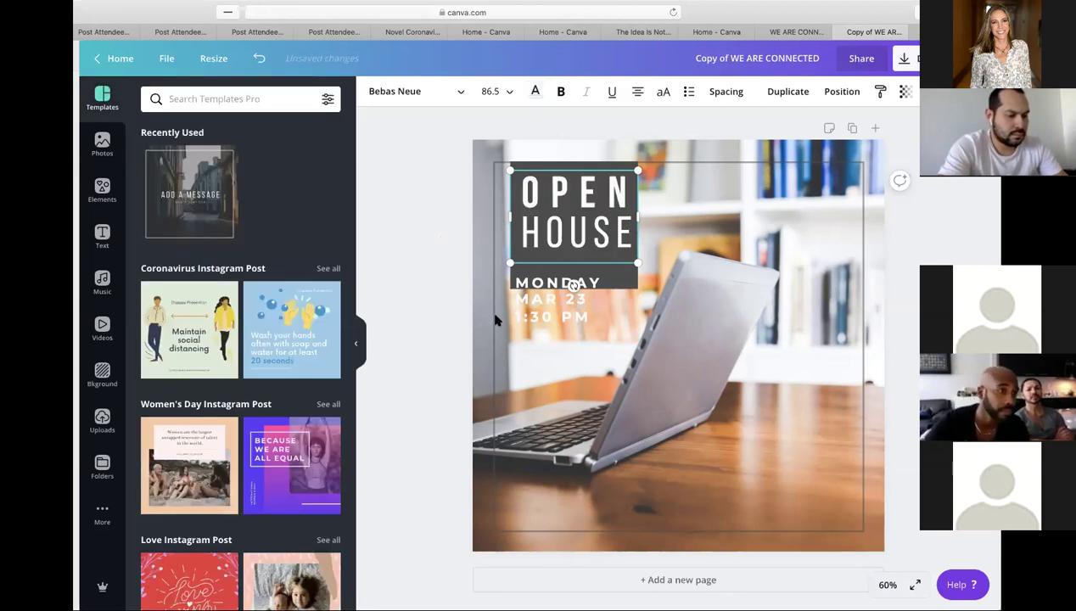
- Nudge the OPEN HOUSE headline slightly upward within its dark box
left_click(434, 327)
left_click_drag(575, 243, 575, 238)
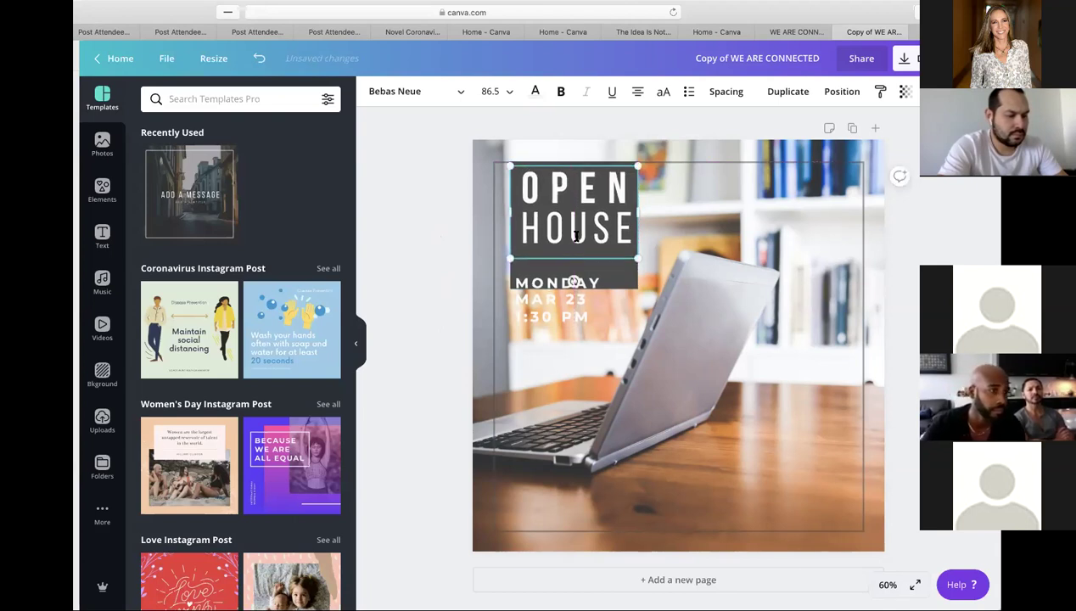
left_click(575, 268)
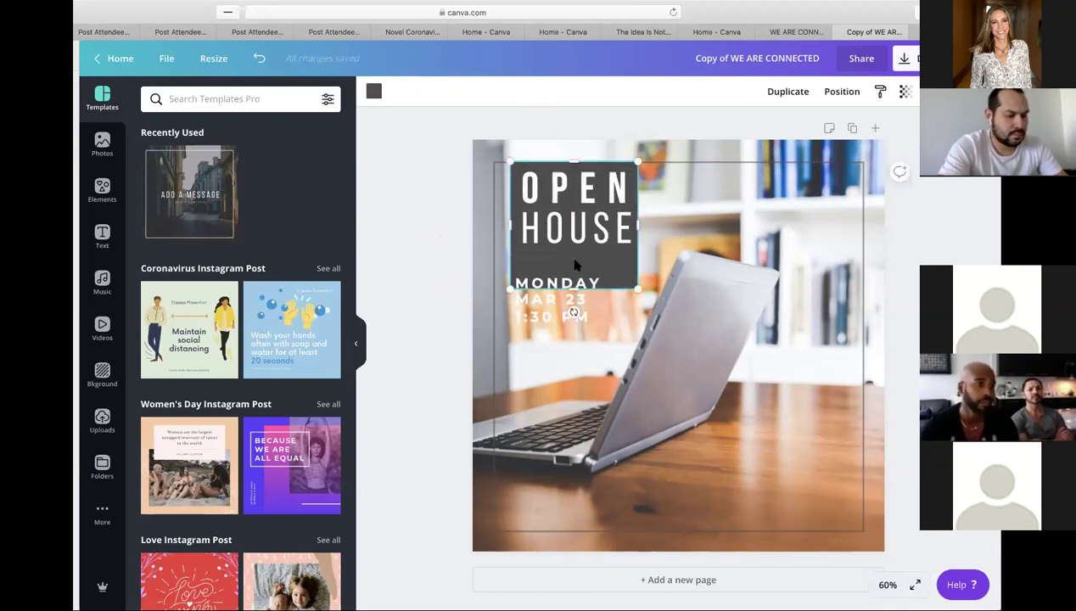
- Move the MONDAY / MAR 23 / 1:30 PM date text, then delete it
left_click(531, 319)
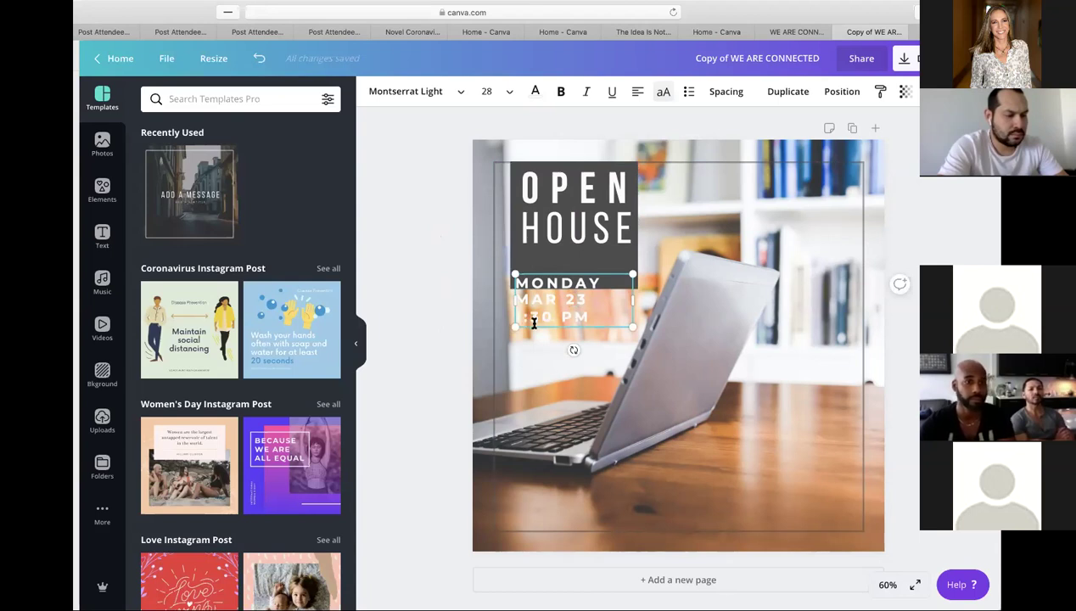
left_click_drag(533, 311, 540, 300)
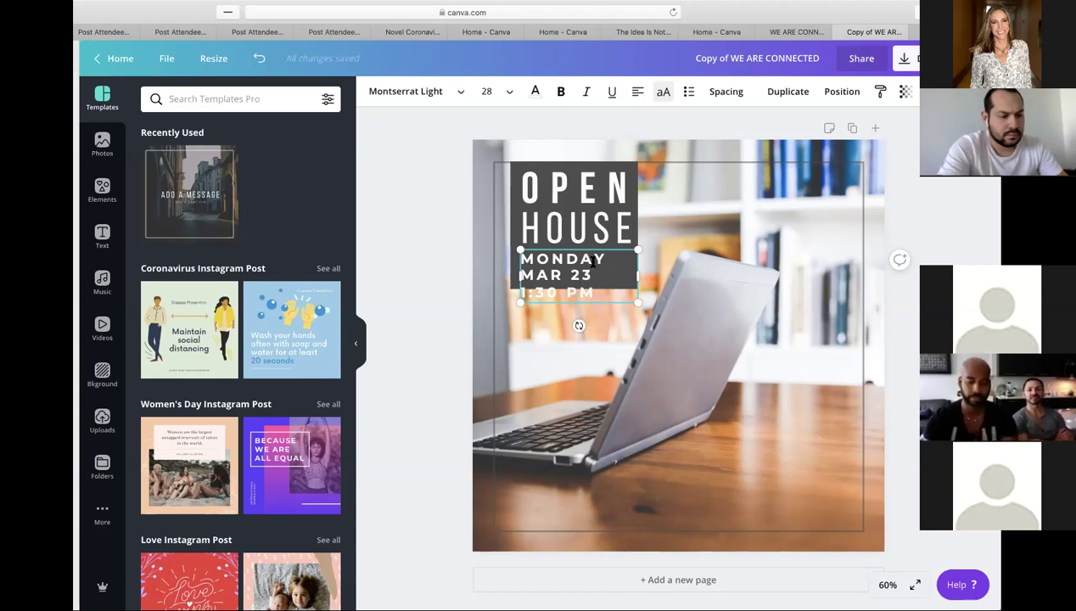
mouse_move(598, 258)
left_mouse_down()
mouse_move(480, 252)
mouse_move(604, 262)
left_mouse_up()
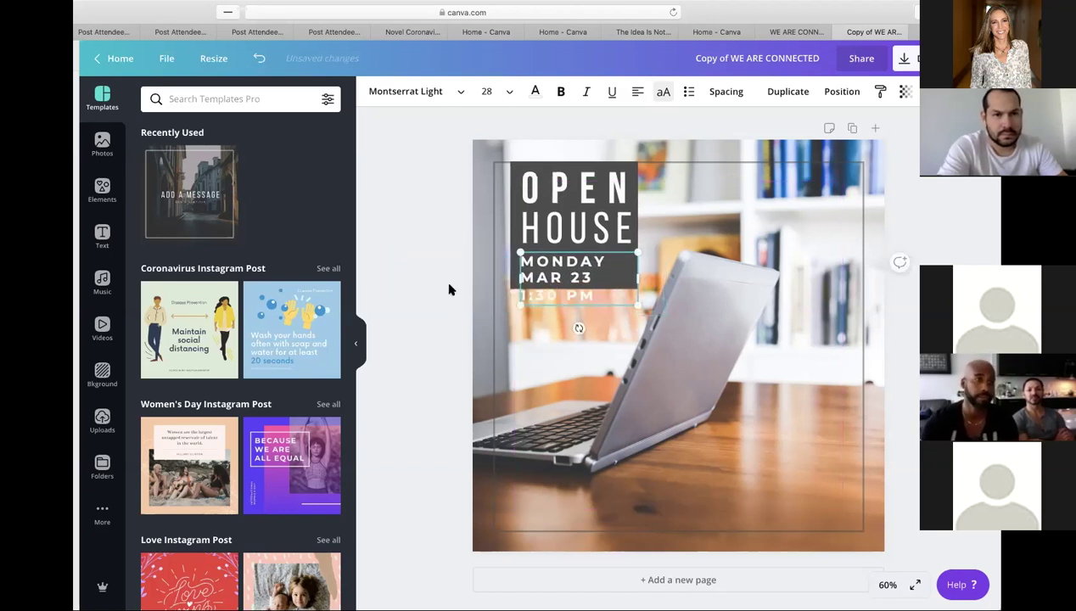
left_click(421, 292)
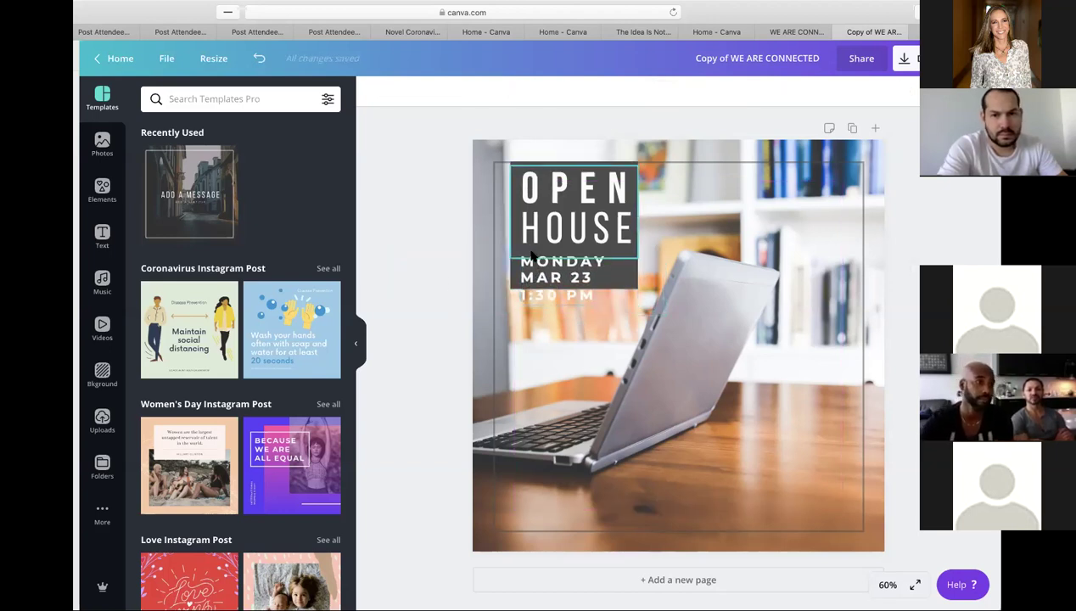
left_click(531, 255)
key("Delete")
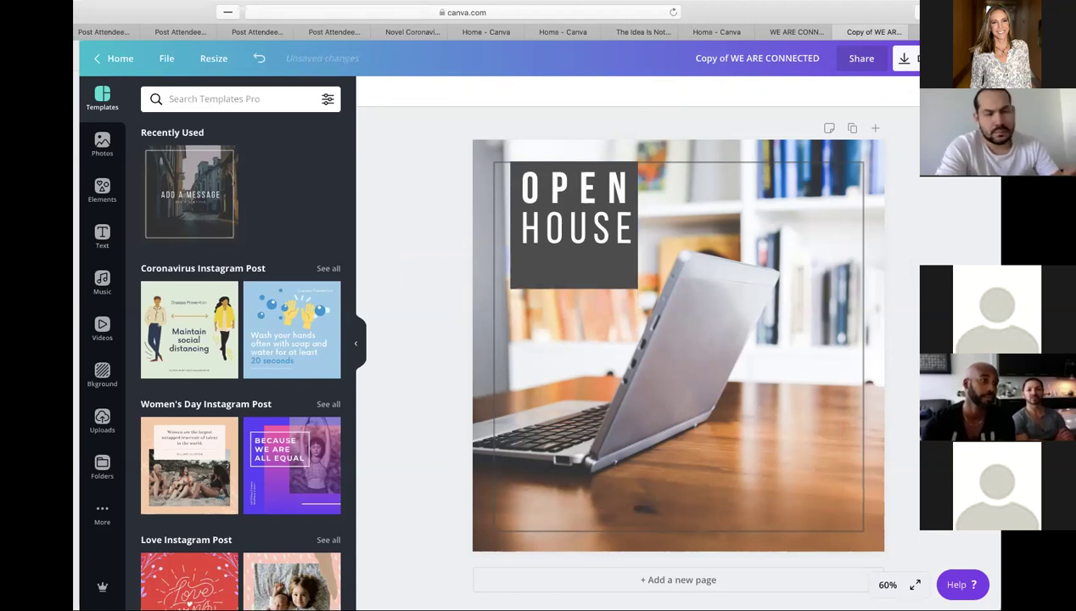
- Lower the OPEN HOUSE headline slightly so it sits centred in the dark panel
left_click(586, 229)
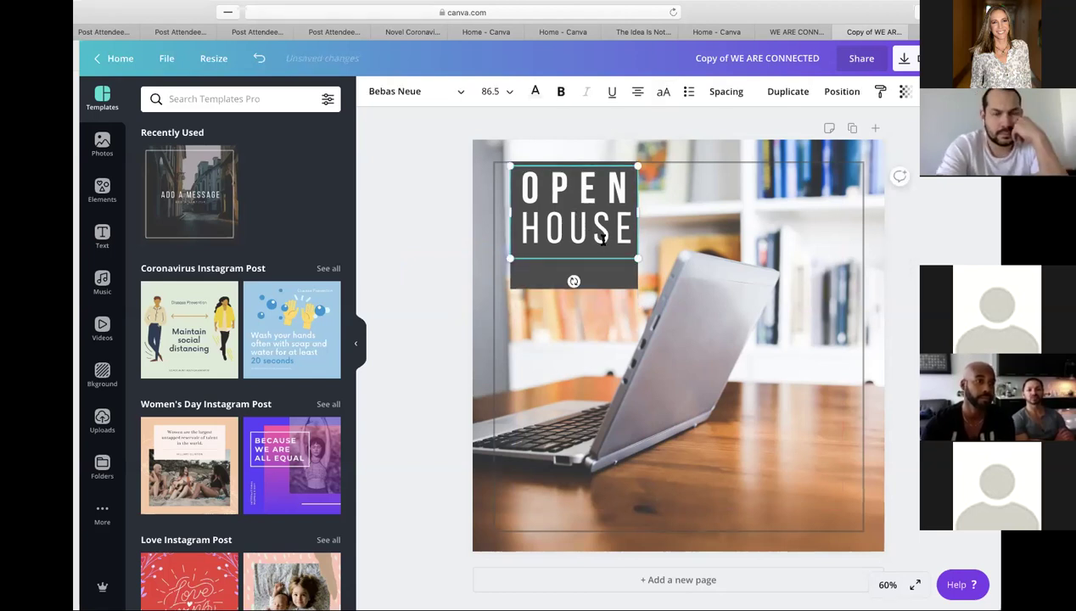
left_click_drag(619, 260, 620, 268)
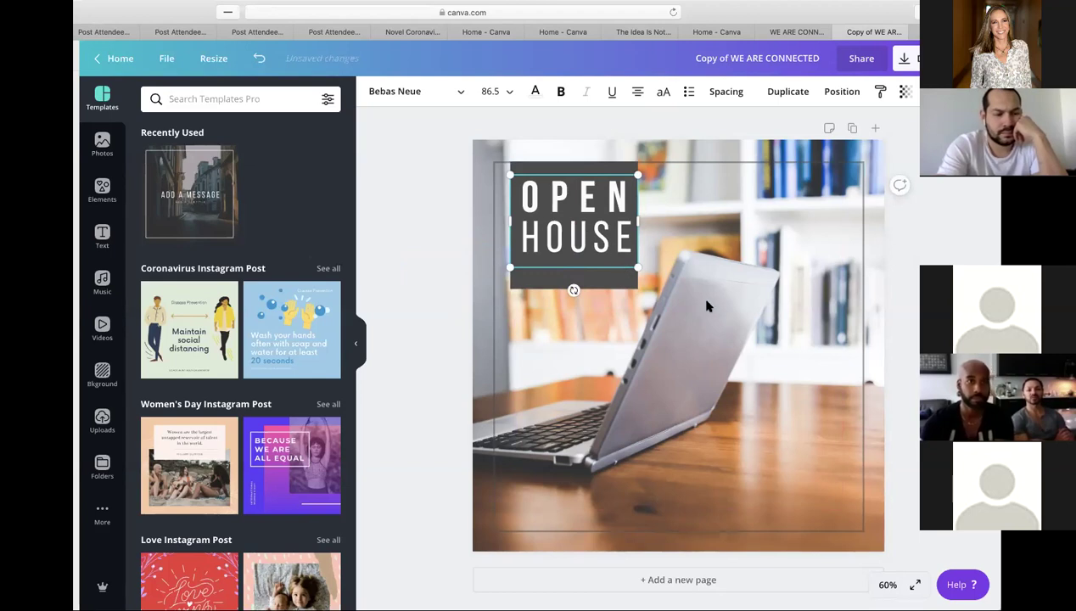
left_click(434, 241)
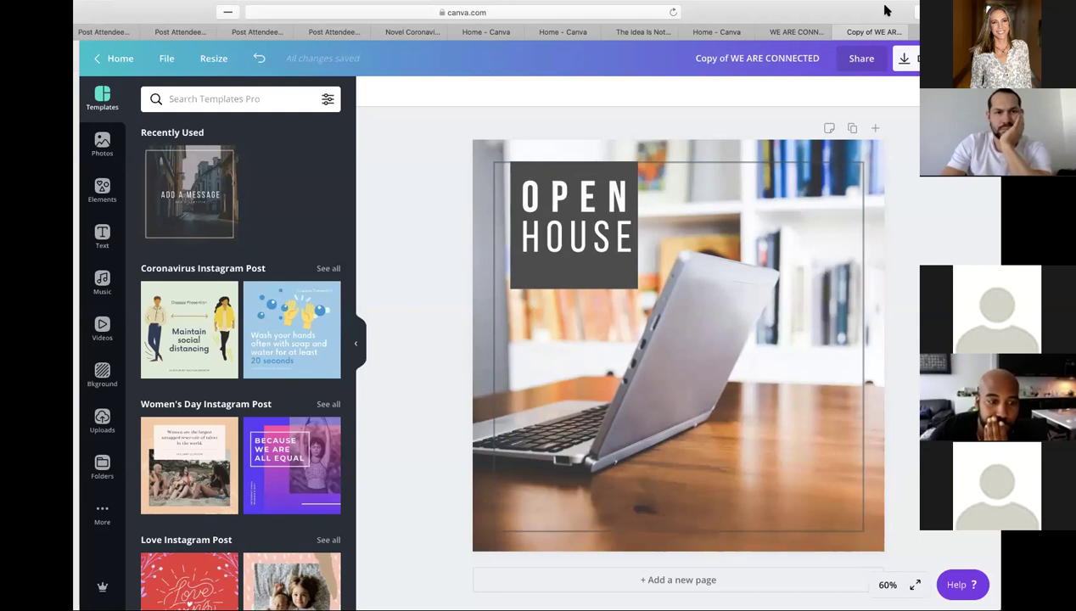
left_click_drag(886, 11, 900, 10)
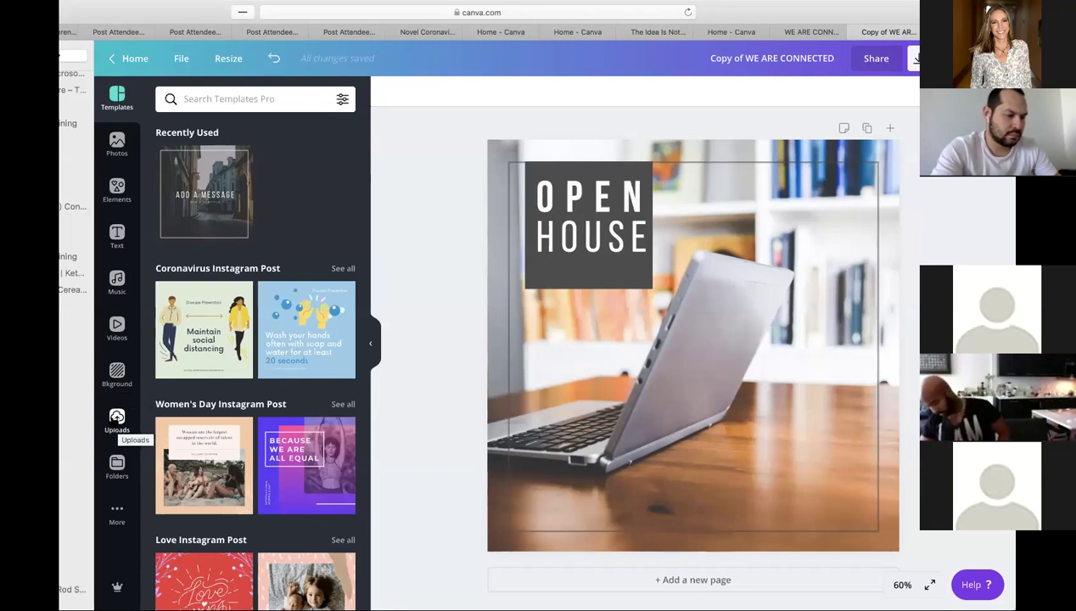
- Show the Uploads library and scroll through the uploaded images
left_click(117, 419)
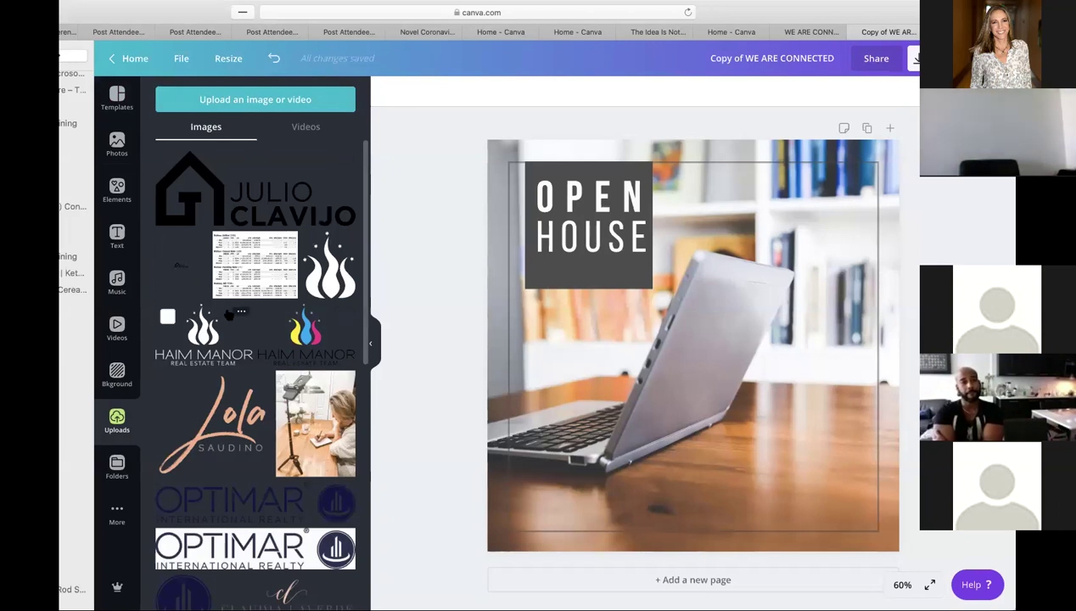
scroll(228, 314, "down", 5)
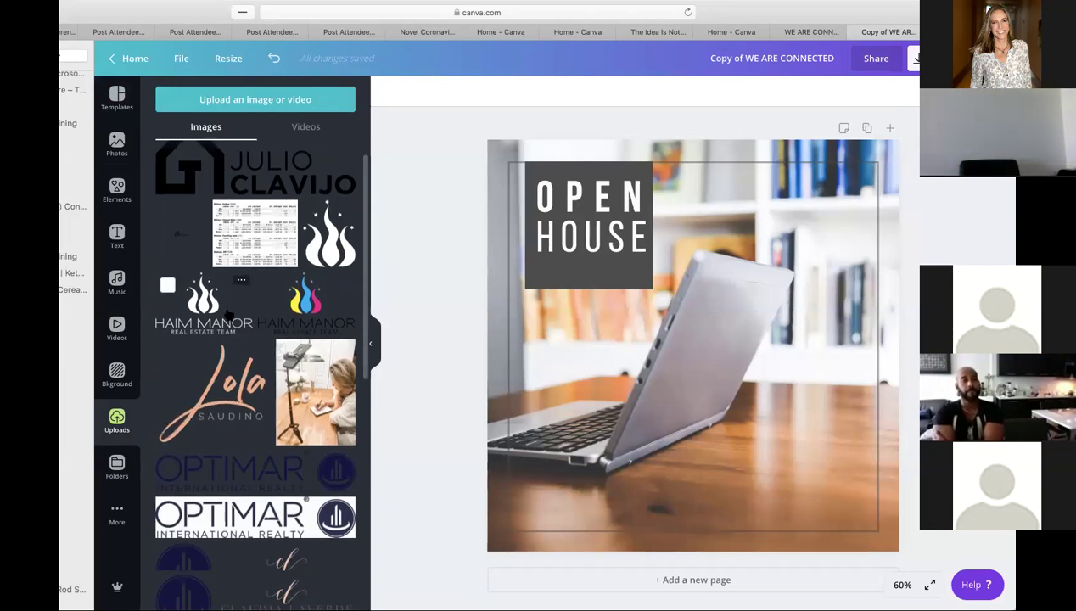
scroll(227, 314, "down", 6)
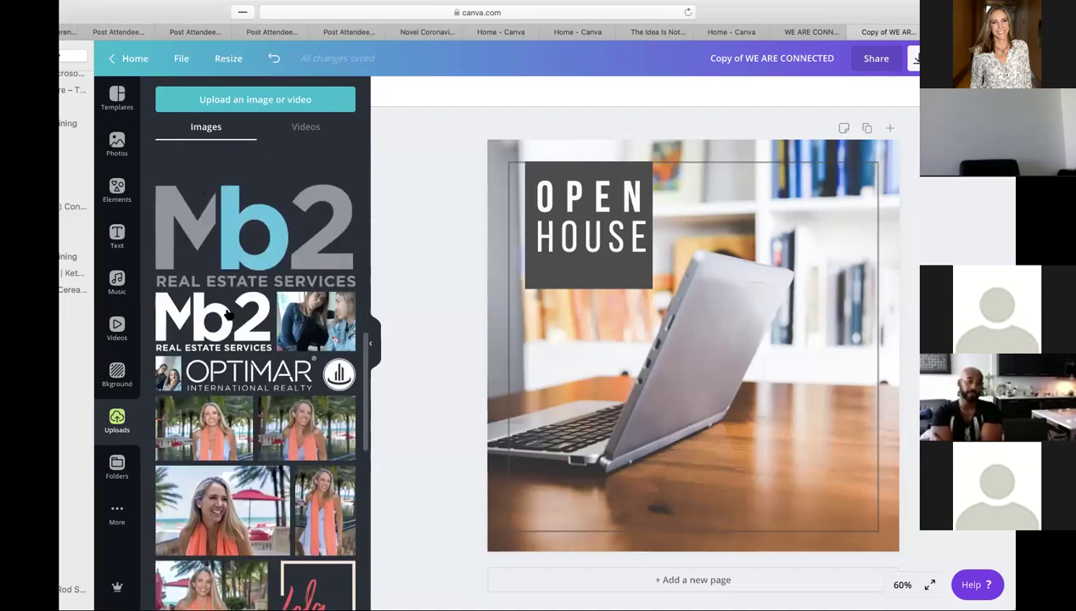
scroll(228, 314, "down", 2)
scroll(227, 314, "up", 15)
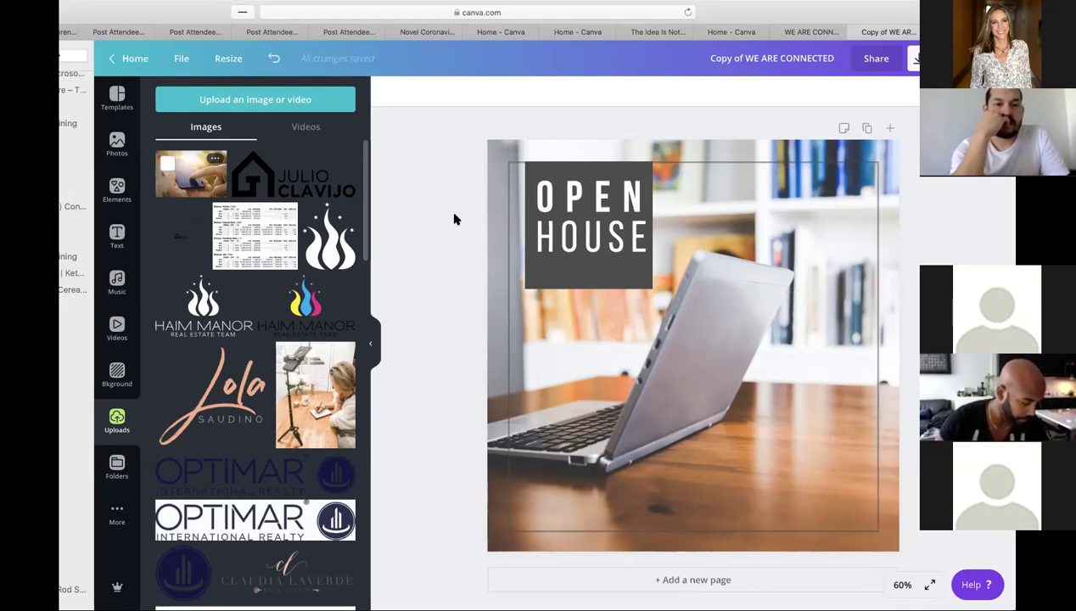
- Replace the laptop background with the phone-in-hand photo and enter crop mode
left_click_drag(496, 239, 503, 241)
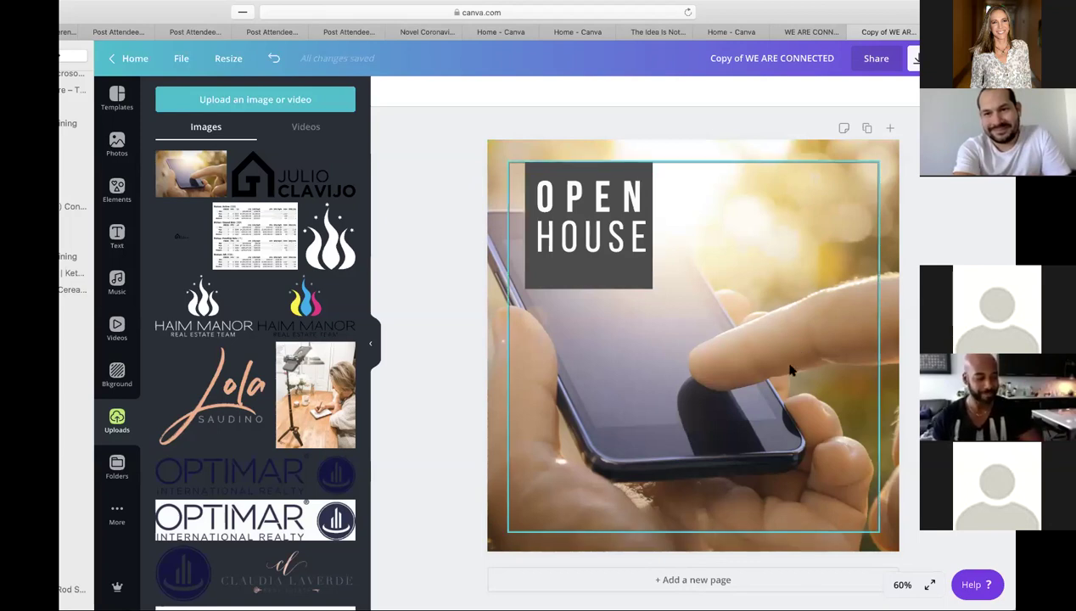
left_click(891, 166)
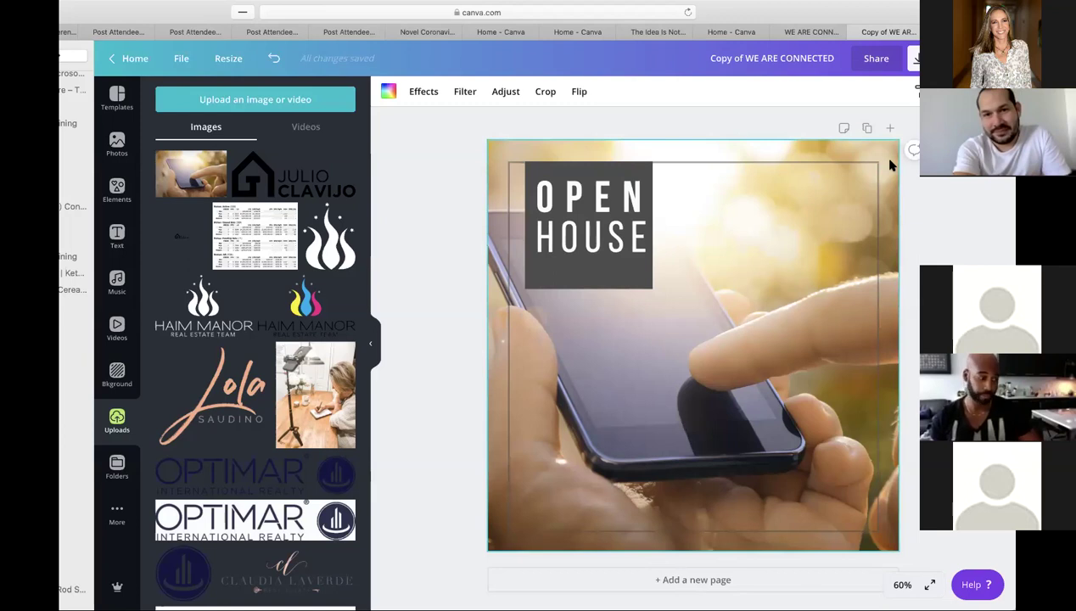
double_click(890, 164)
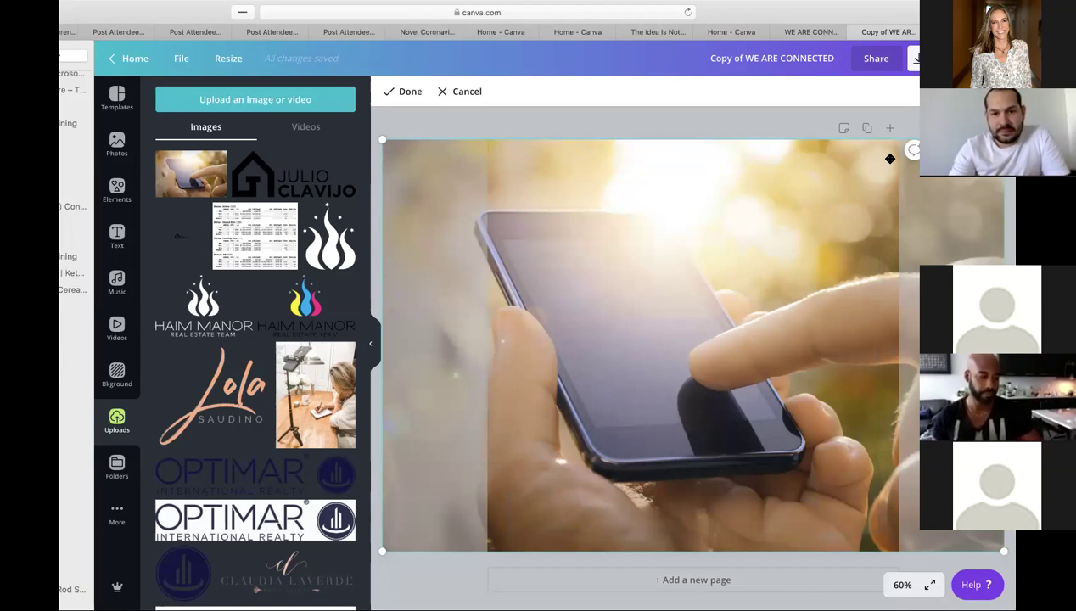
- Reposition the phone photo left and then right within its frame
left_click_drag(862, 158, 702, 219)
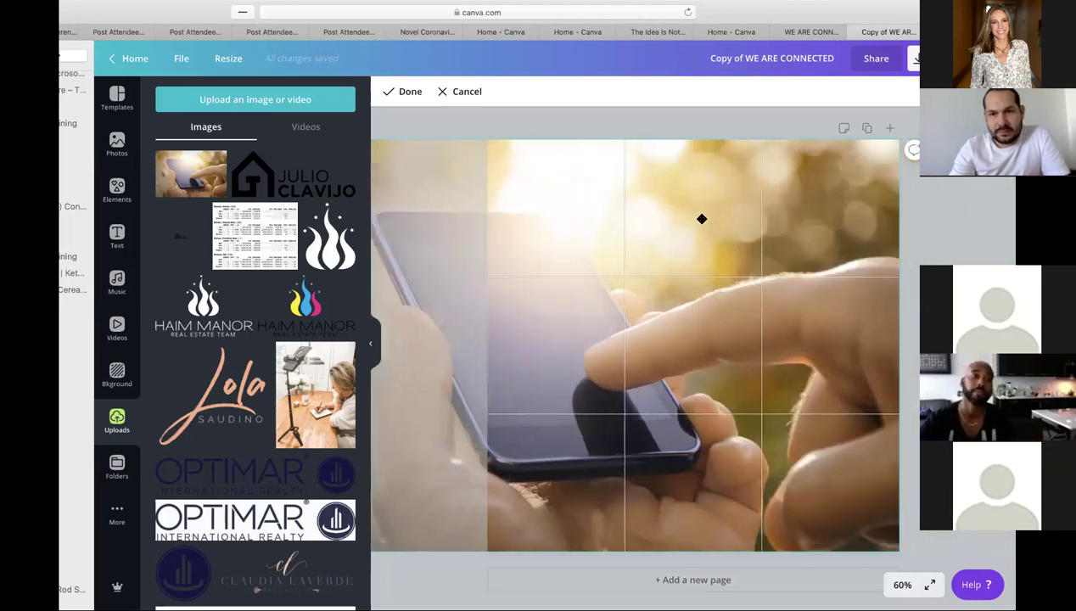
left_click(901, 253)
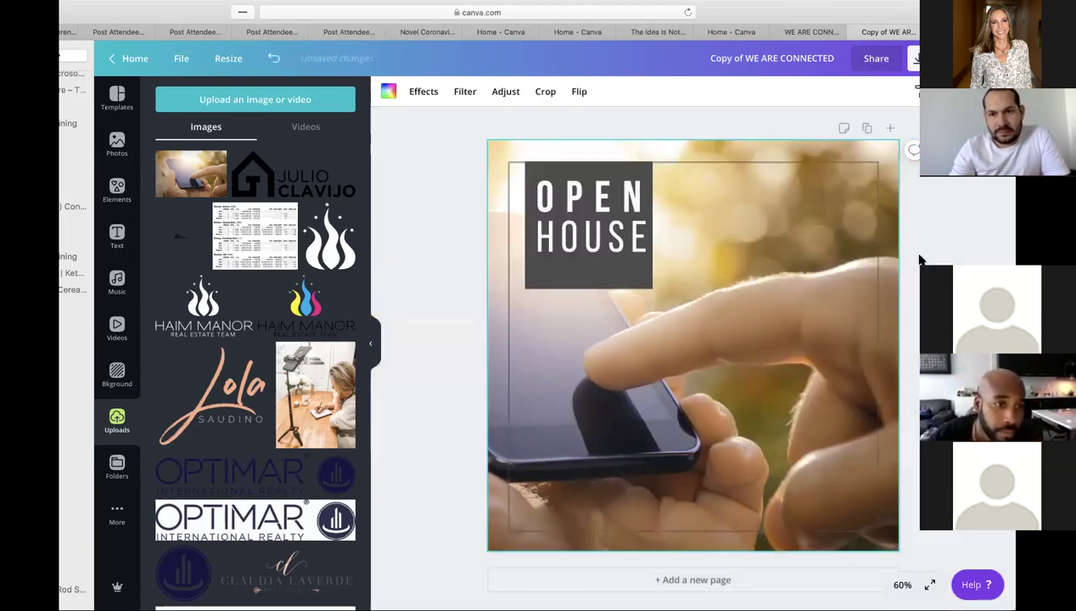
double_click(832, 149)
left_click_drag(829, 149, 965, 153)
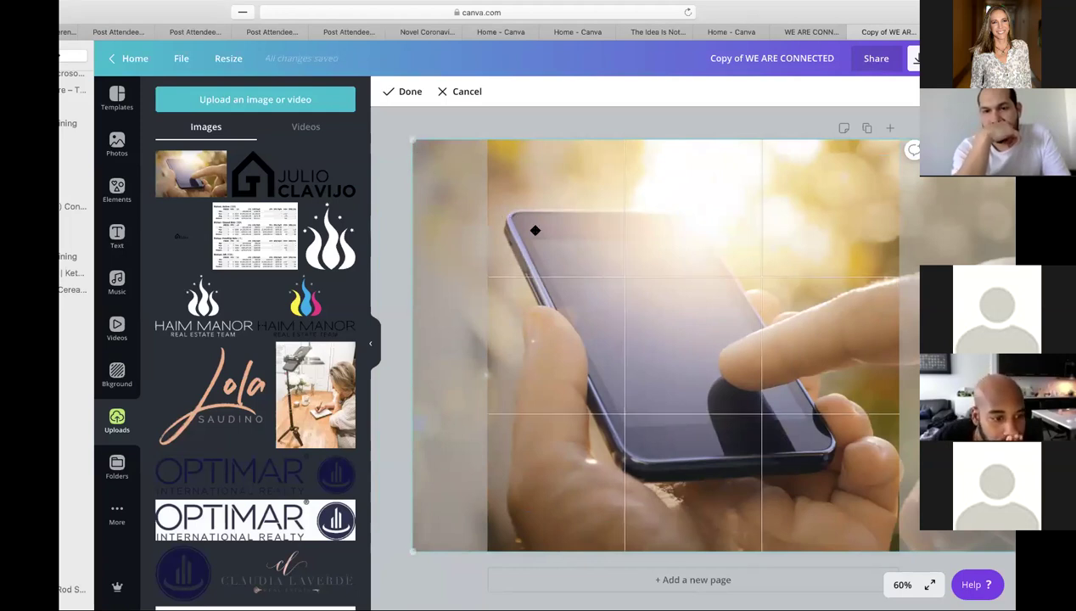
left_click(649, 120)
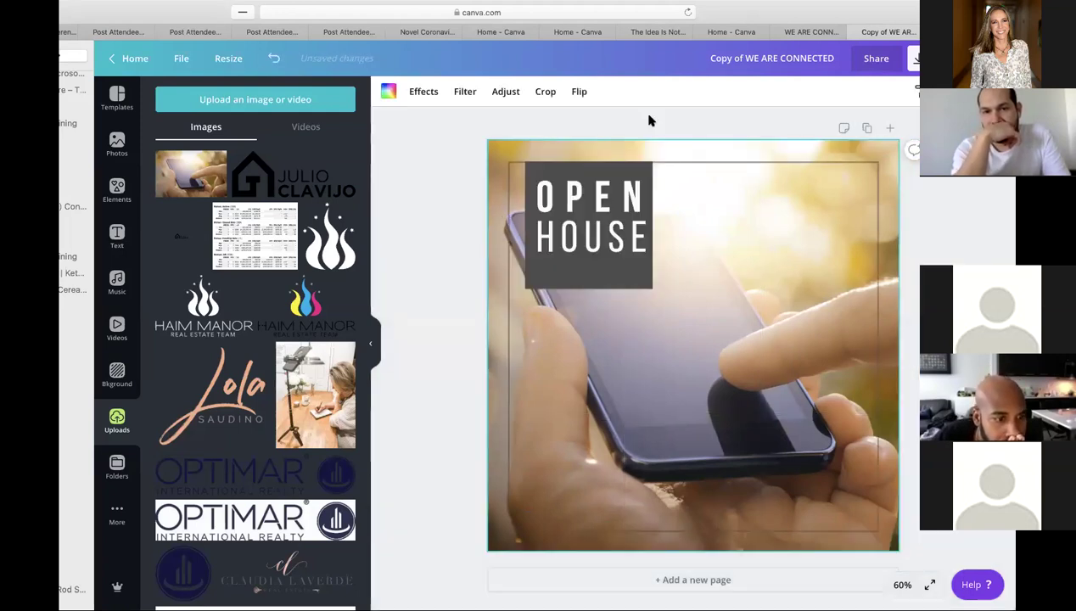
- Enlarge the phone photo inside its frame so it fills the whole page
double_click(489, 143)
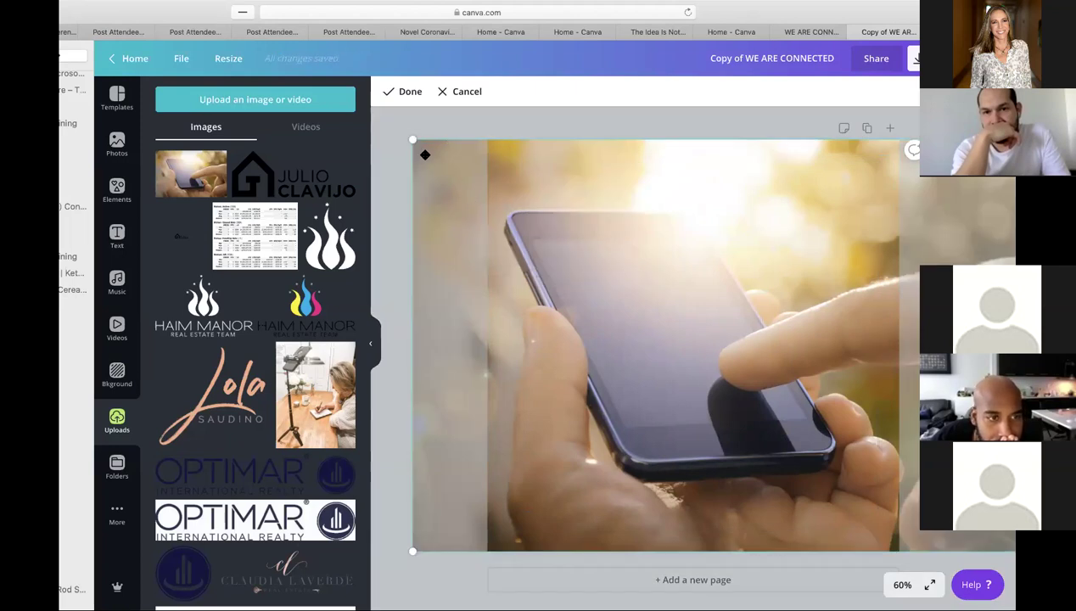
left_click_drag(382, 136, 782, 280)
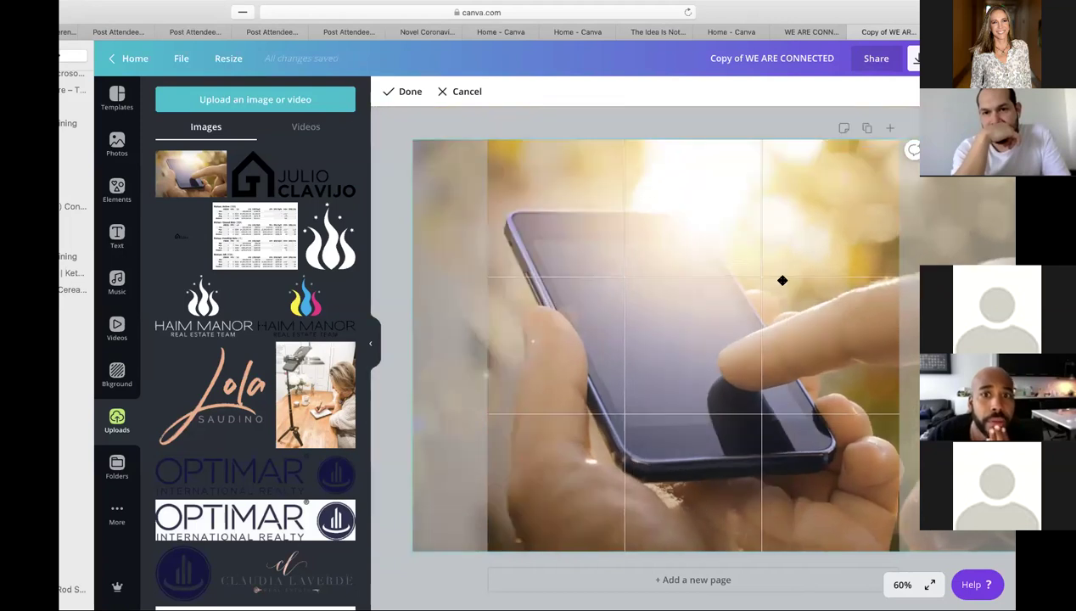
left_click_drag(701, 270, 452, 135)
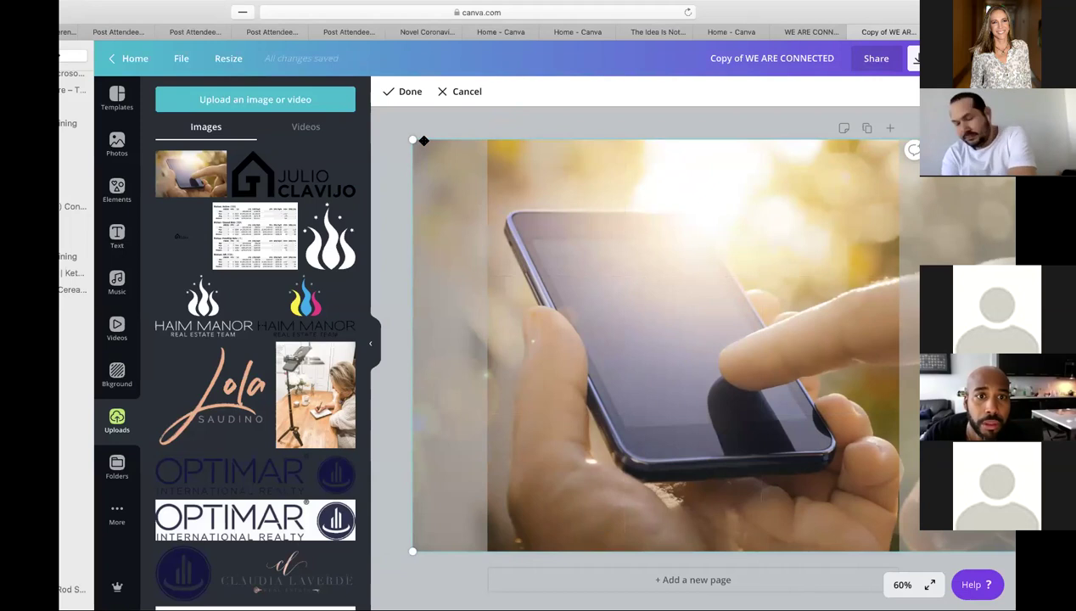
left_click_drag(407, 137, 304, 108)
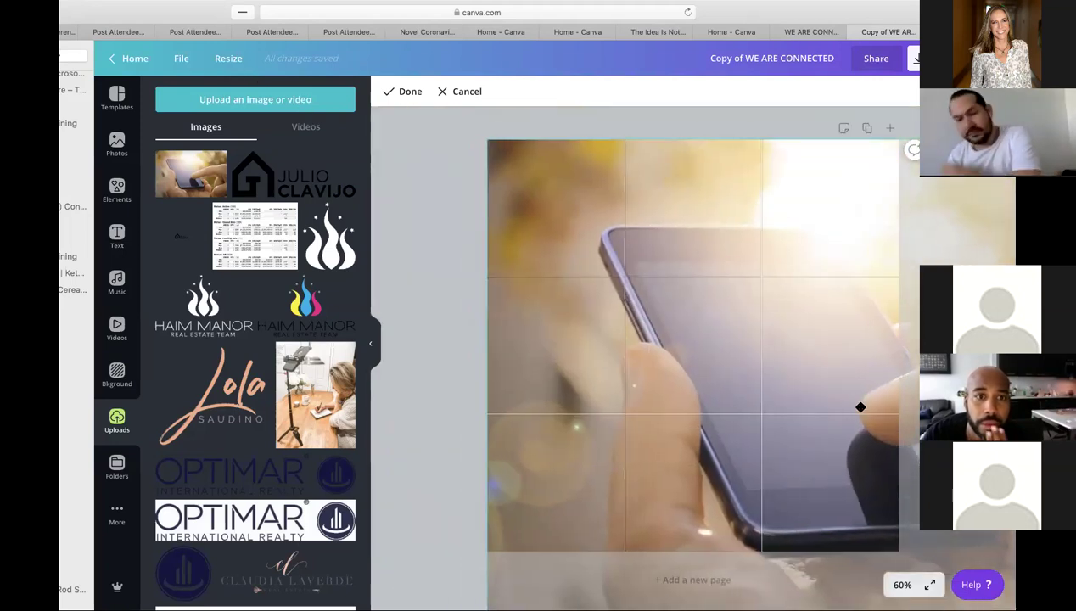
left_click(456, 334)
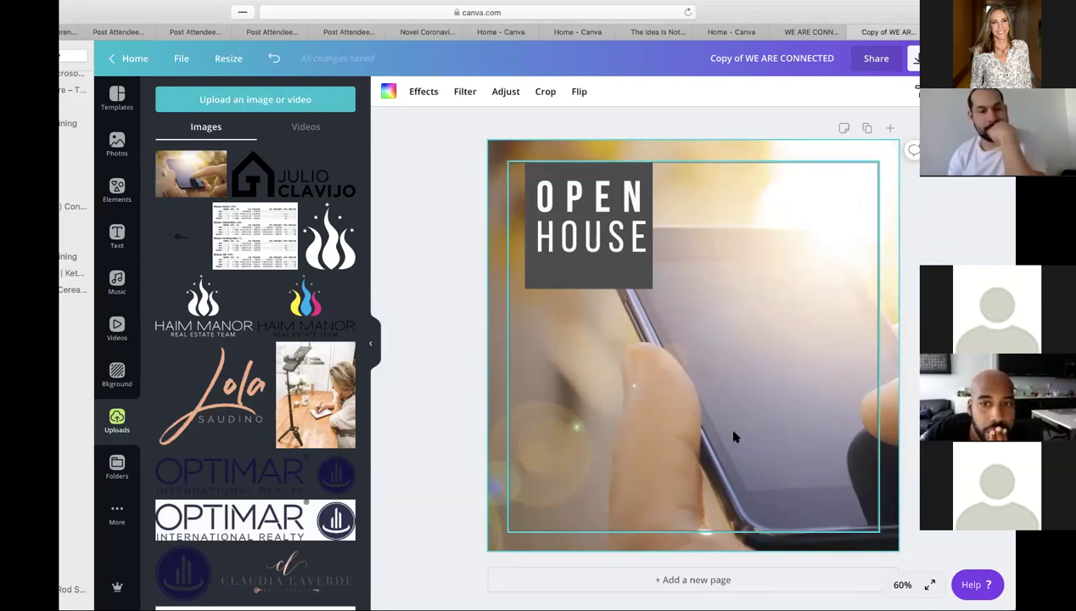
- Delete the thin inner frame, then undo to restore it
left_click(915, 90)
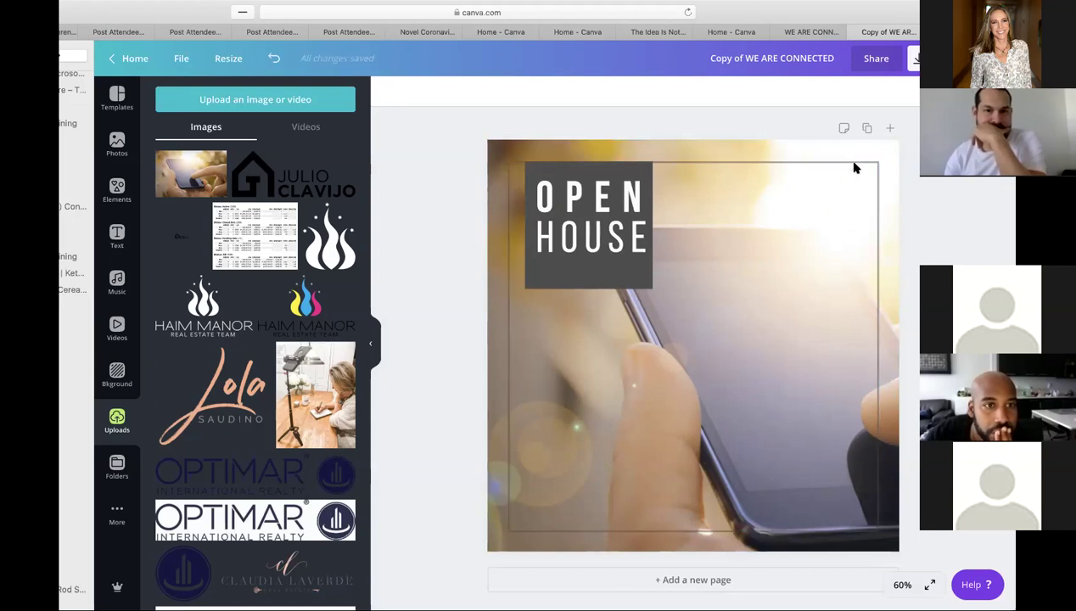
left_click(854, 166)
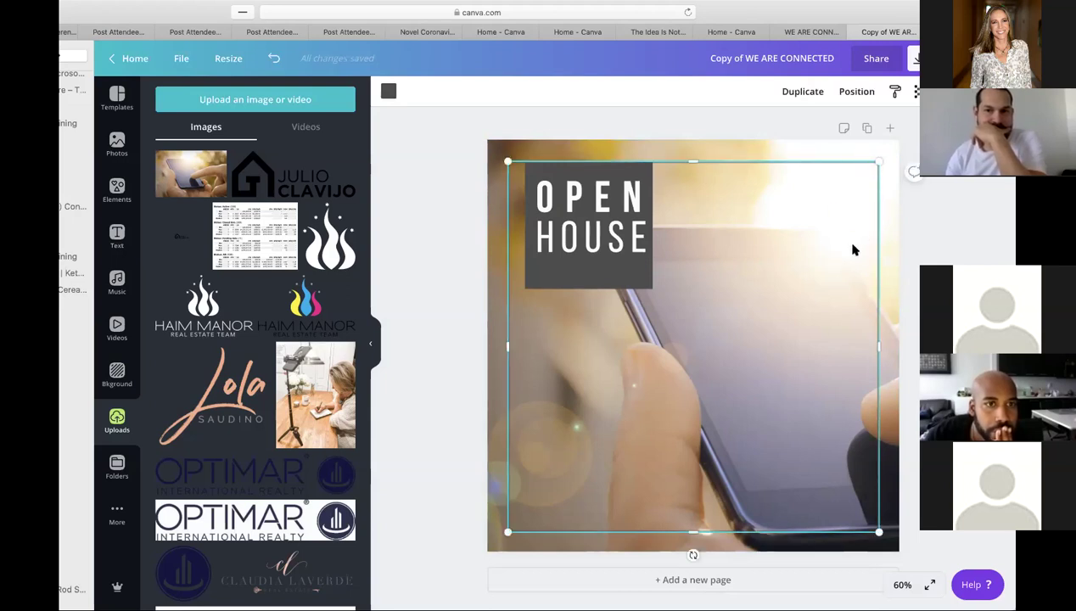
key("Delete")
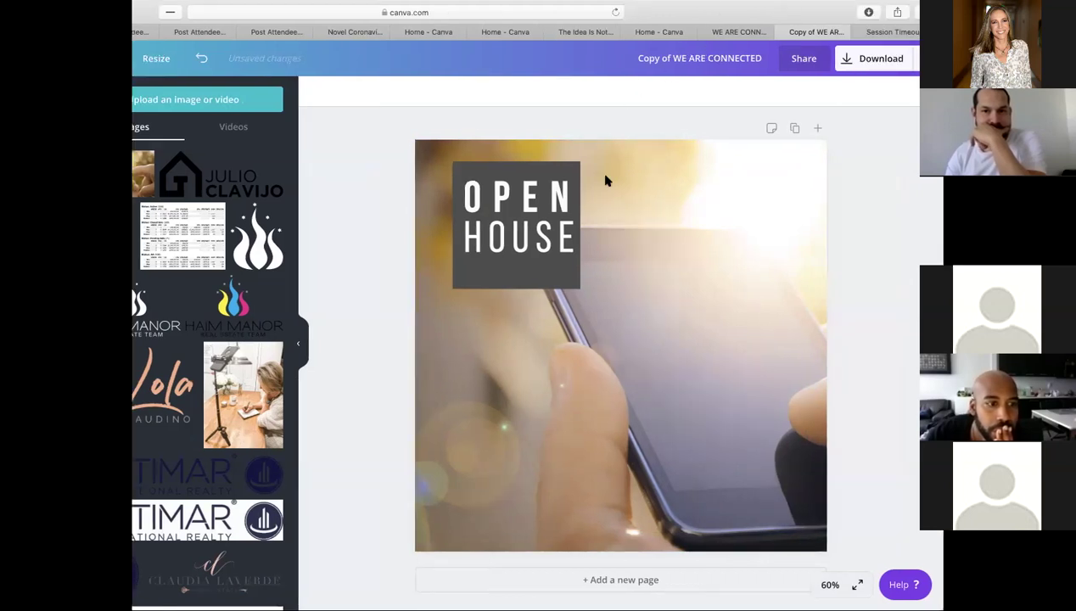
left_click(606, 180)
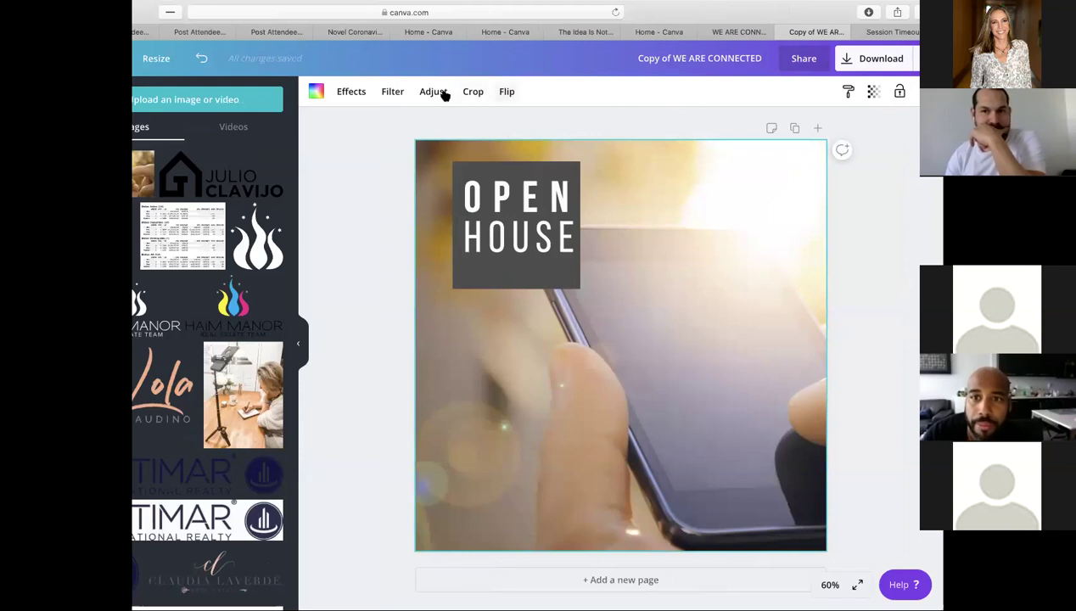
left_click(497, 117)
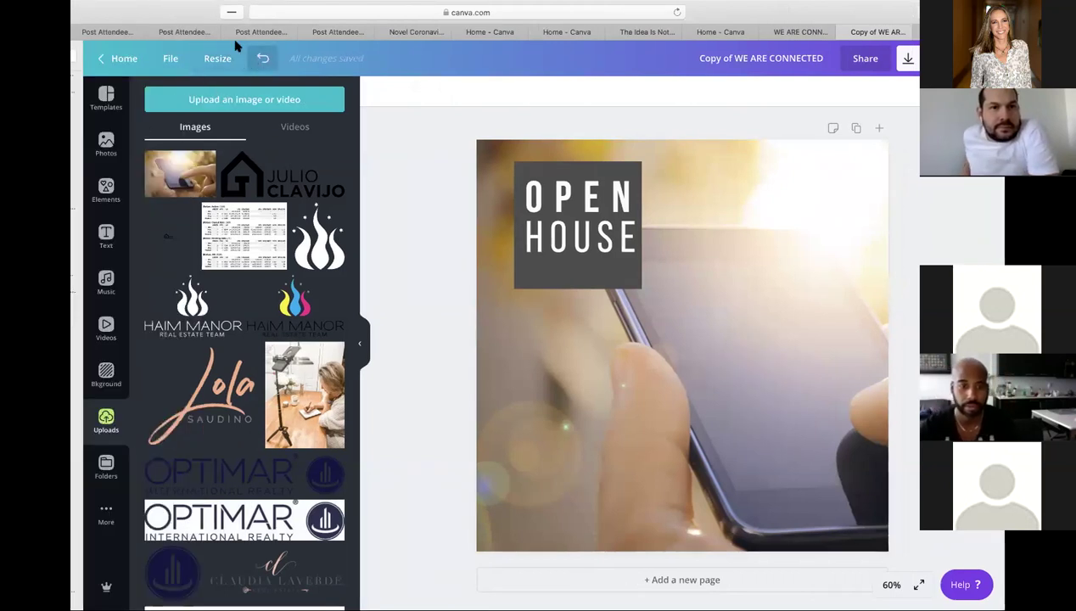
left_click(262, 58)
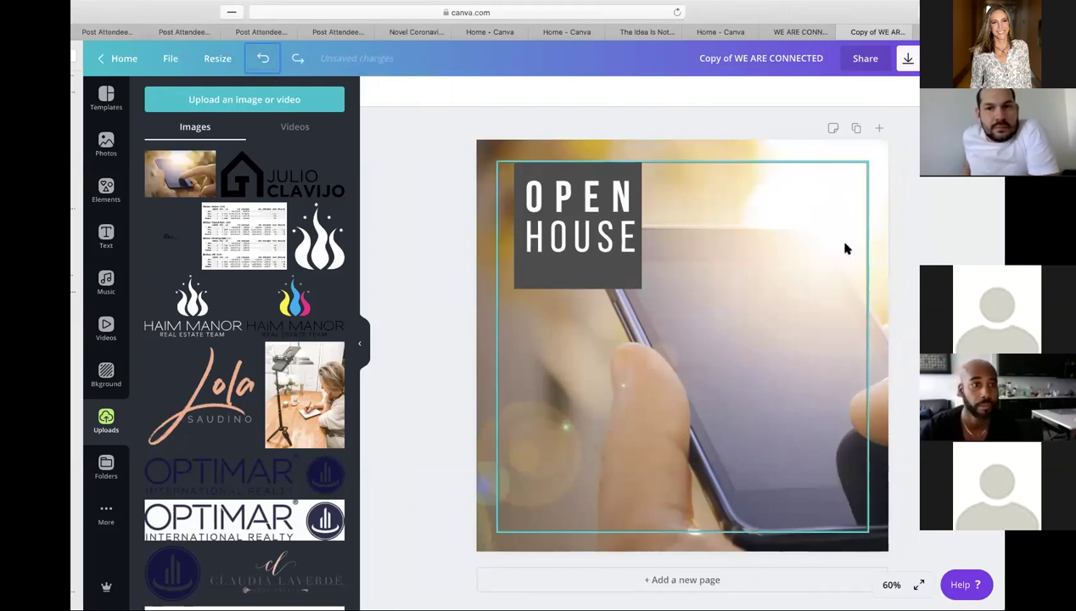
left_click(900, 257)
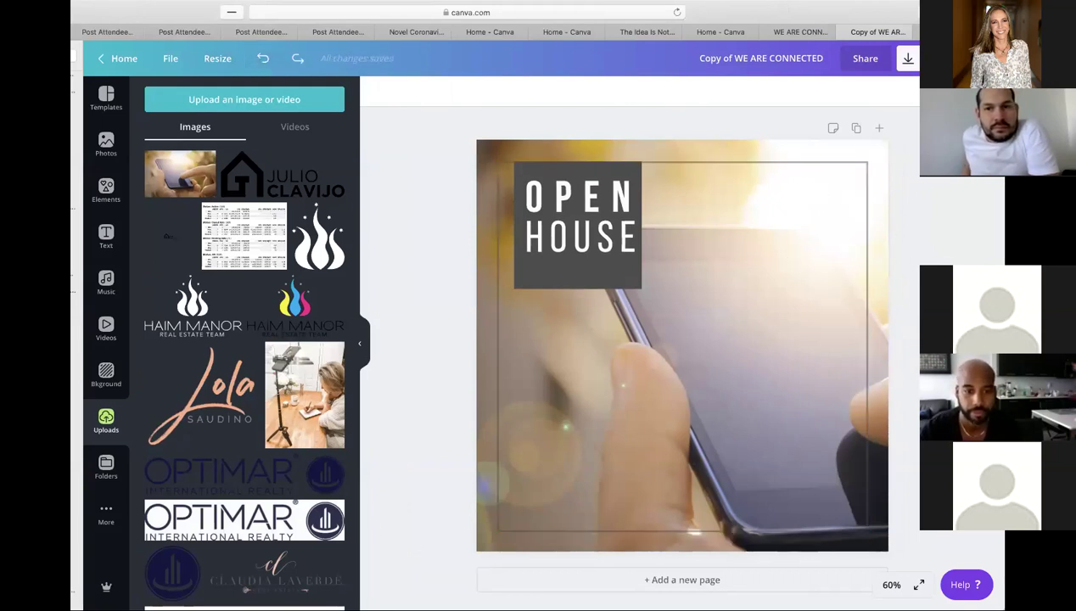
- Shorten the dark OPEN HOUSE box so it ends just below the HOUSE line
left_click(613, 275)
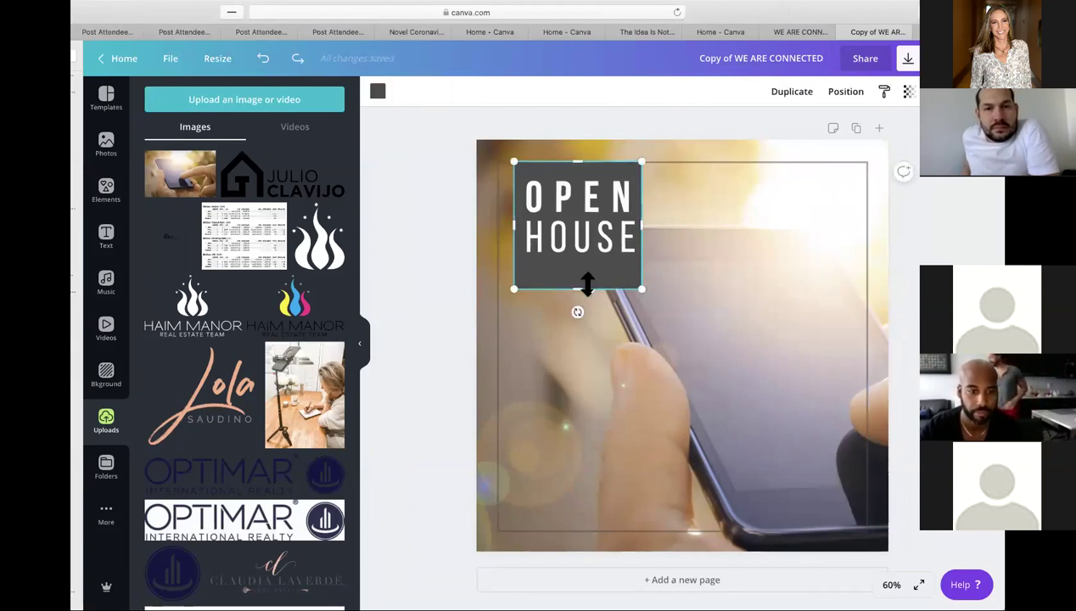
left_click_drag(578, 290, 586, 341)
left_click_drag(592, 442, 617, 273)
left_click(450, 268)
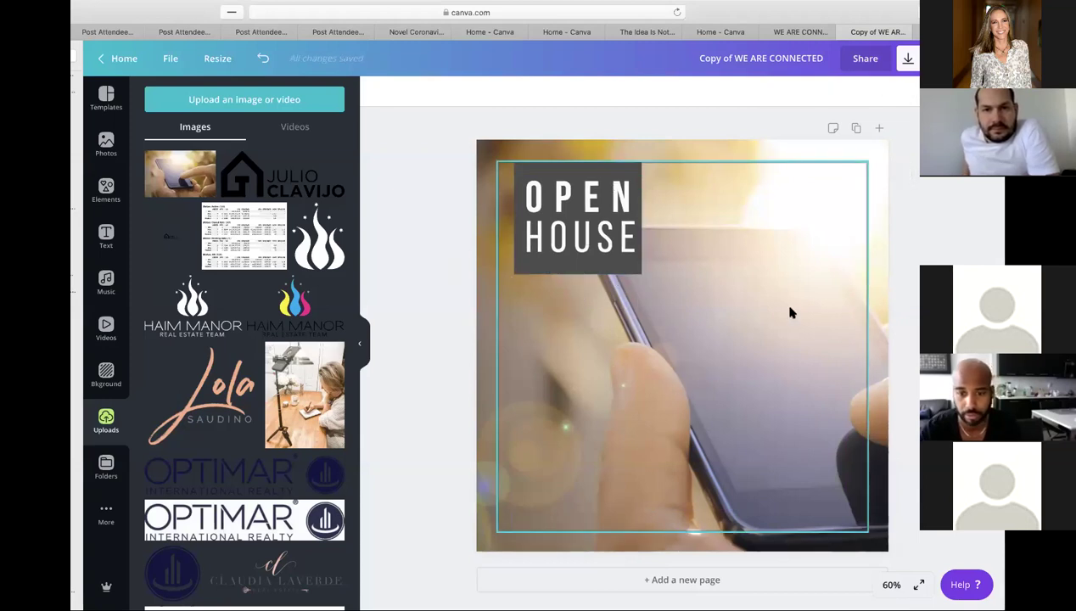
- Add the uploaded waterfront canal photo to the page and move it to the top
scroll(204, 340, "down", 15)
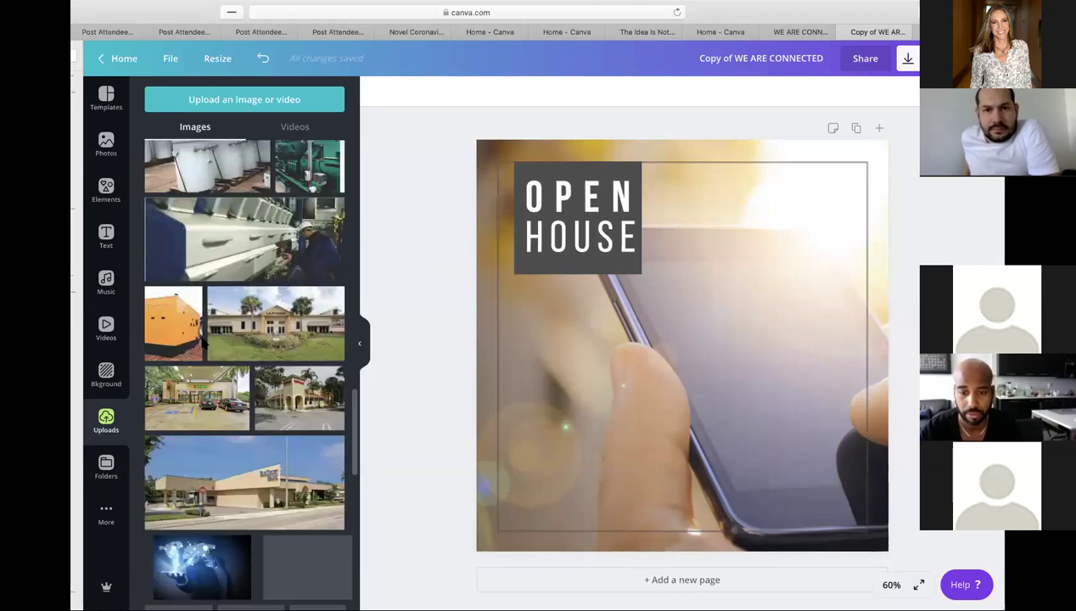
scroll(202, 336, "down", 2)
scroll(301, 280, "down", 3)
scroll(302, 280, "down", 8)
scroll(301, 279, "down", 4)
mouse_move(282, 278)
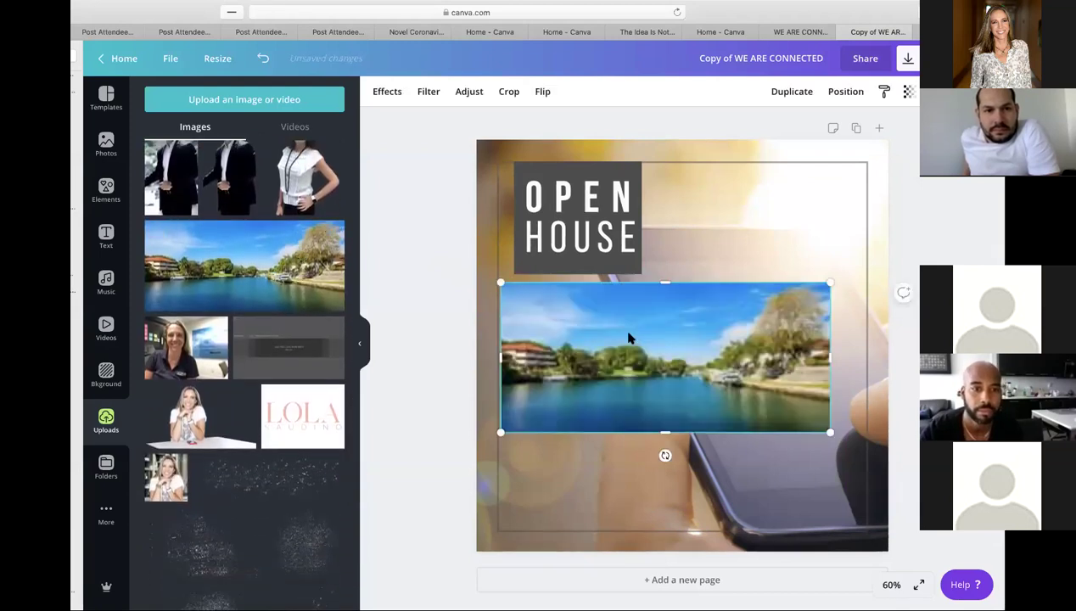
left_click_drag(617, 353, 536, 331)
left_click_drag(714, 403, 969, 580)
- Crop and enlarge the waterfront photo, then nudge it slightly higher
double_click(843, 435)
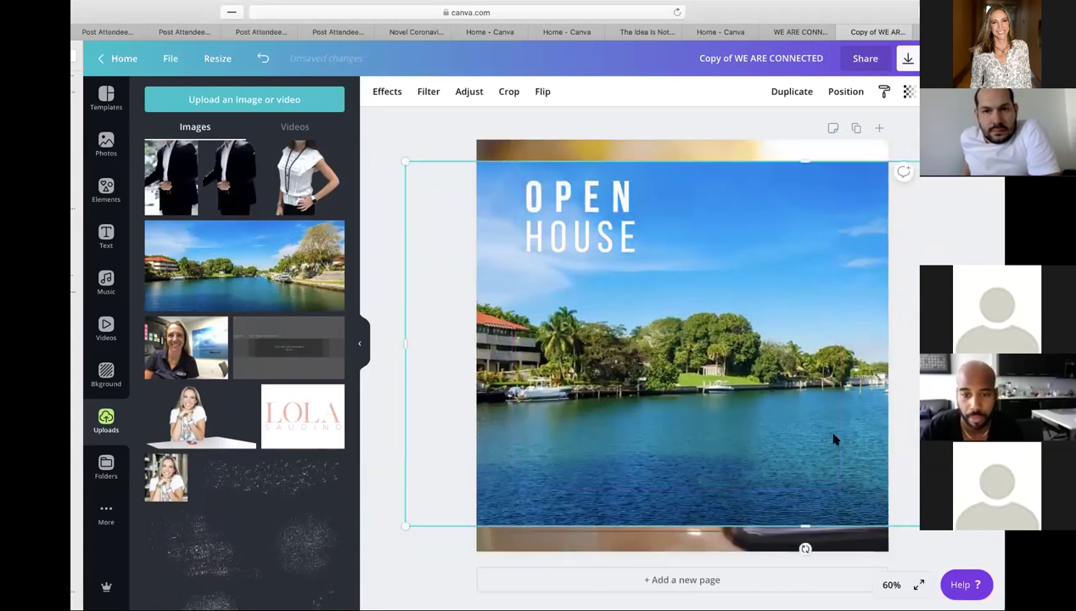
left_click_drag(408, 160, 362, 126)
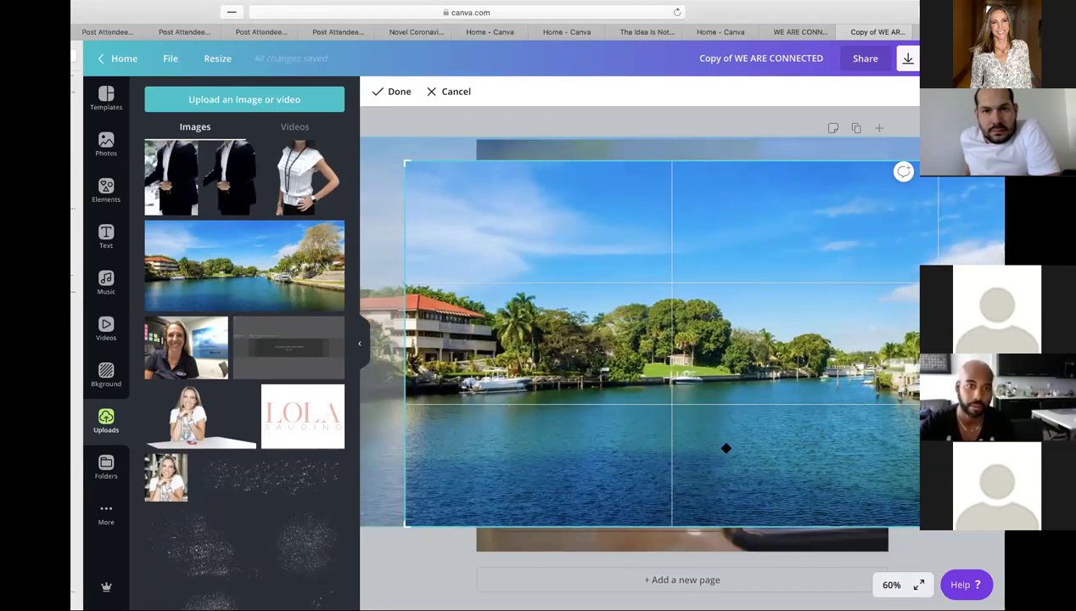
left_click(810, 137)
mouse_move(823, 263)
left_mouse_down()
mouse_move(819, 221)
mouse_move(820, 242)
left_mouse_up()
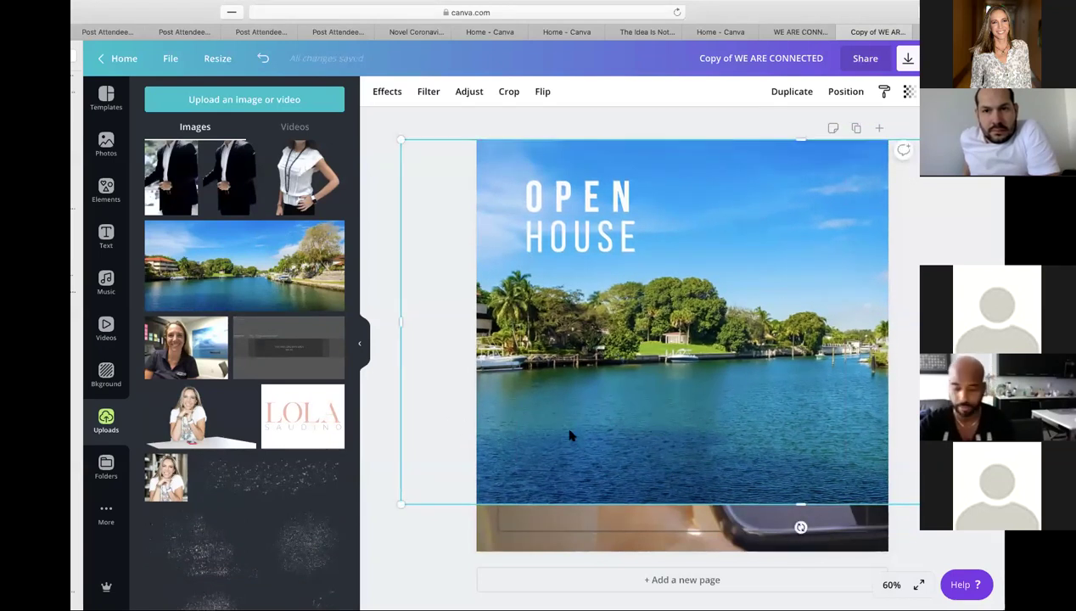
double_click(671, 399)
key("Return")
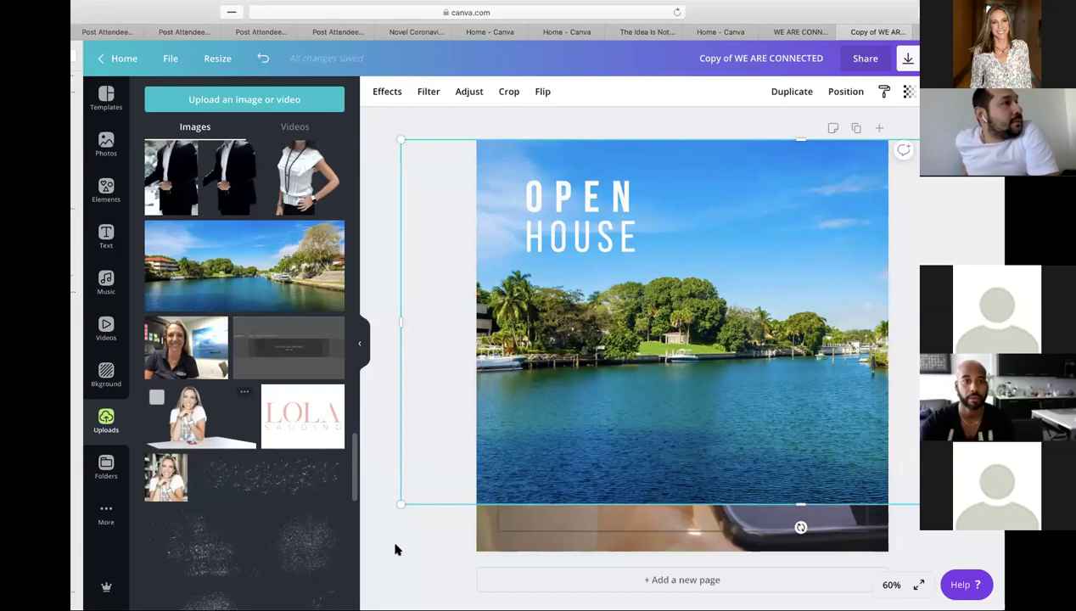
- Enlarge the waterfront photo from its bottom-left corner to cover the page, then shift it right
left_click_drag(357, 533, 298, 577)
left_click_drag(695, 390, 778, 387)
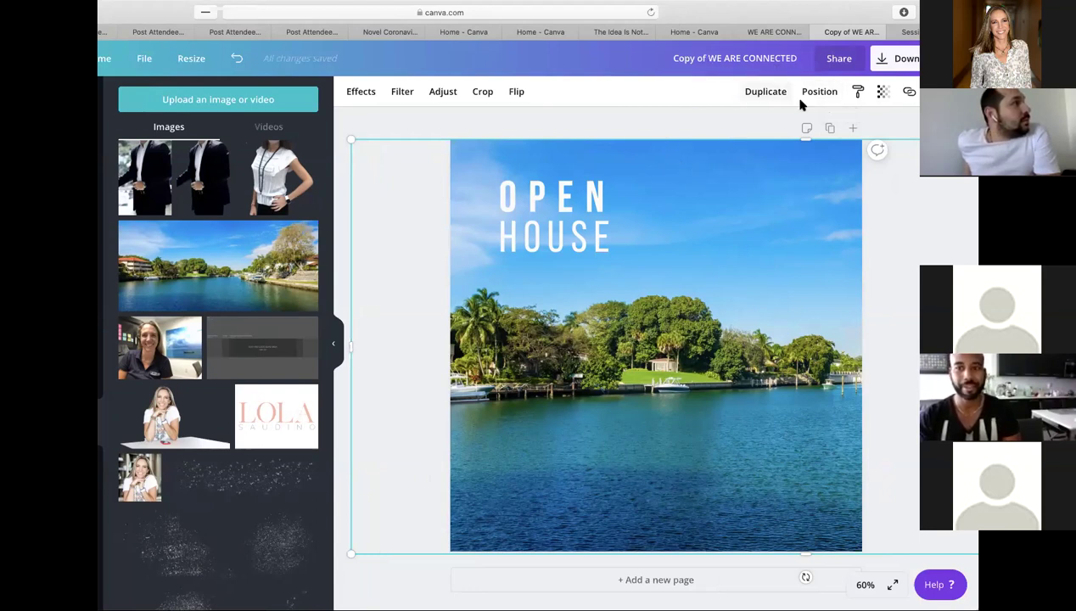
- Move the waterfront photo two layers backward behind the OPEN HOUSE box and frame
left_click(820, 92)
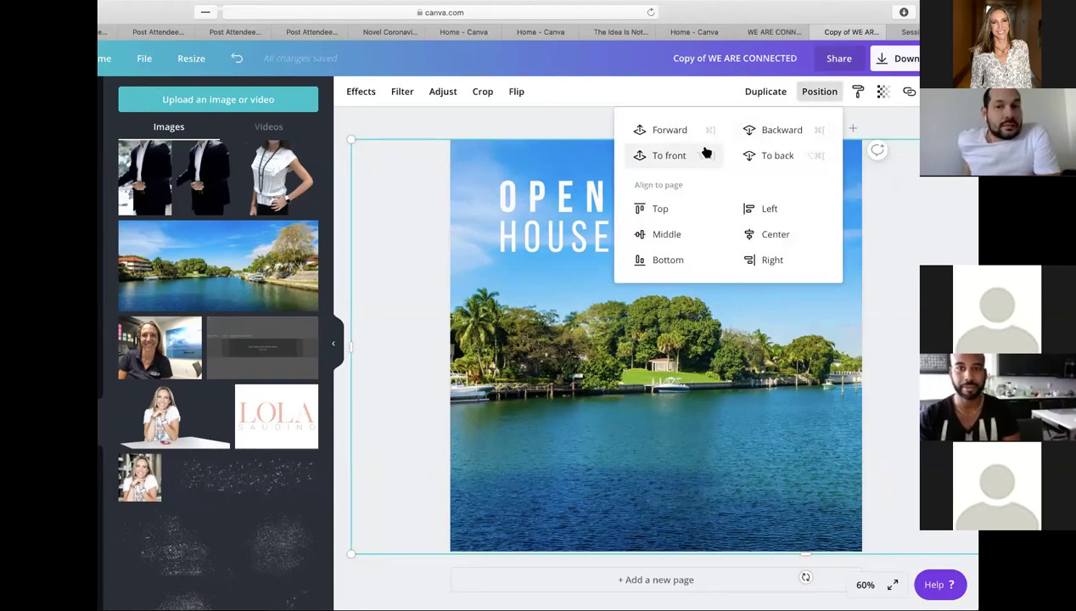
left_click(787, 136)
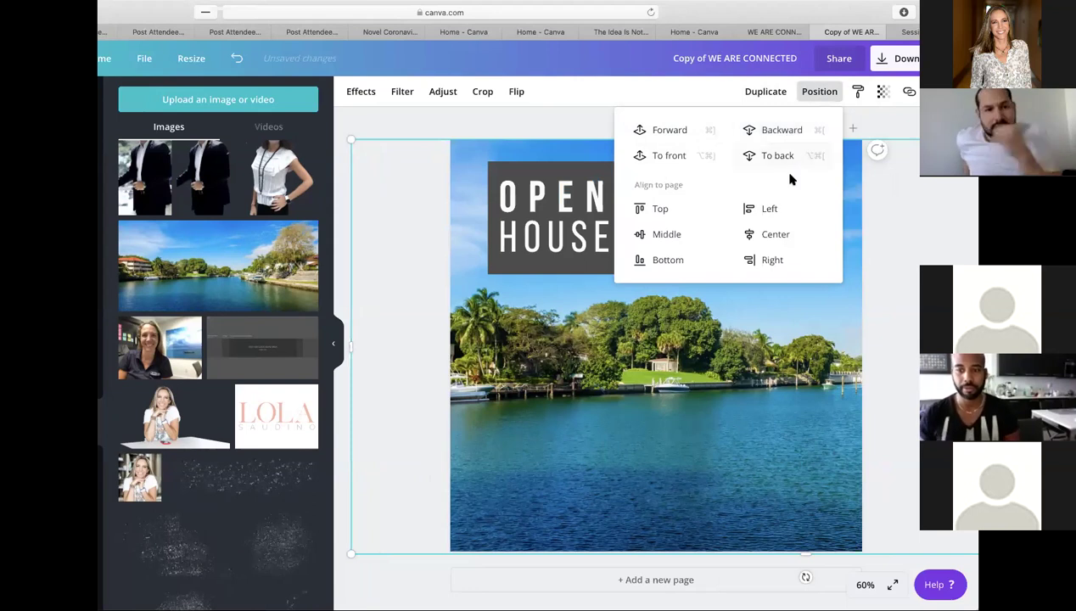
left_click(768, 132)
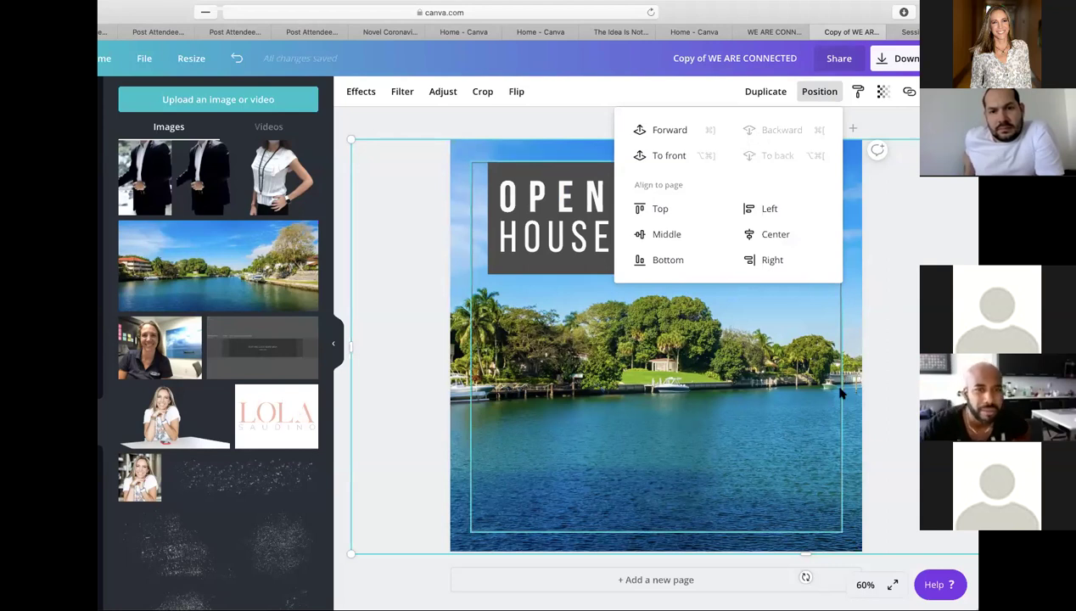
left_click(891, 376)
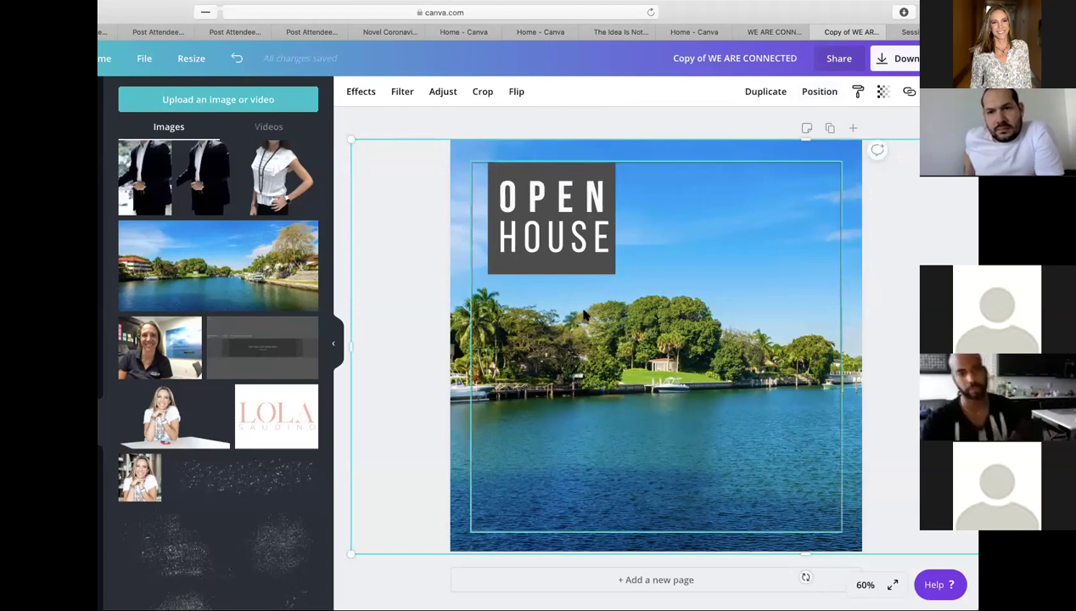
- Widen the dark OPEN HOUSE box to the right and shorten it from the bottom
left_click(583, 169)
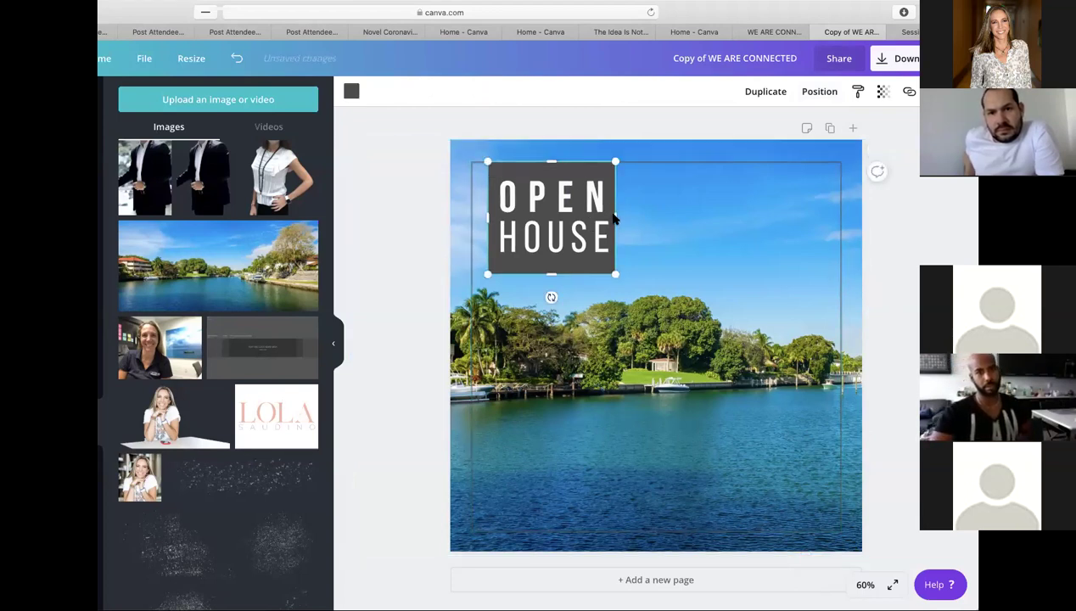
left_click_drag(617, 218, 815, 217)
left_click_drag(651, 274, 628, 223)
left_click(594, 244)
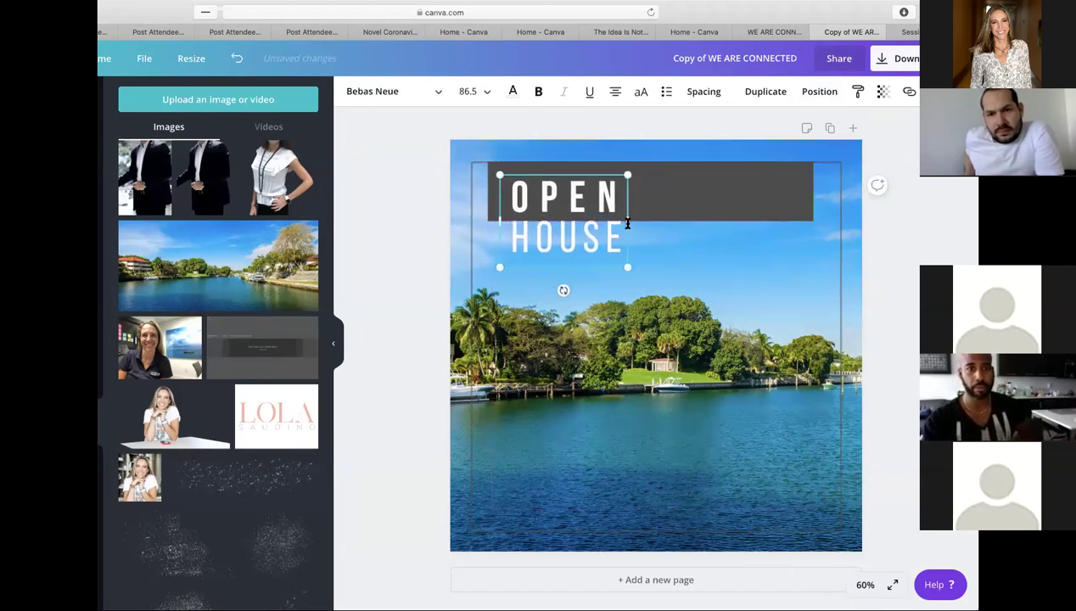
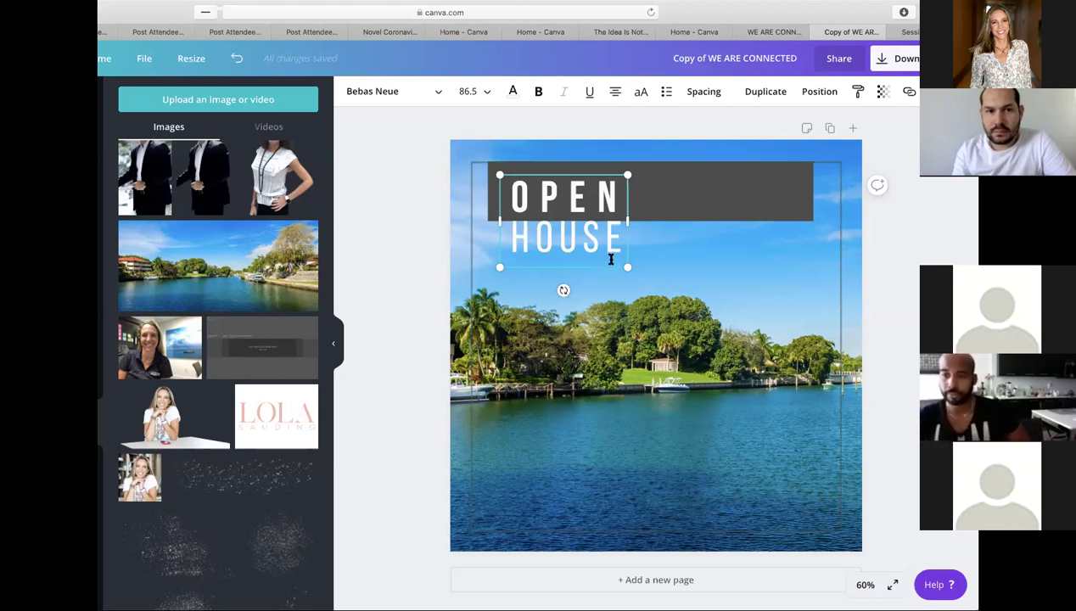
- Widen the title box and replace the two-line OPEN HOUSE title with a single-line 'JUST LISTED'
left_click_drag(629, 222, 798, 222)
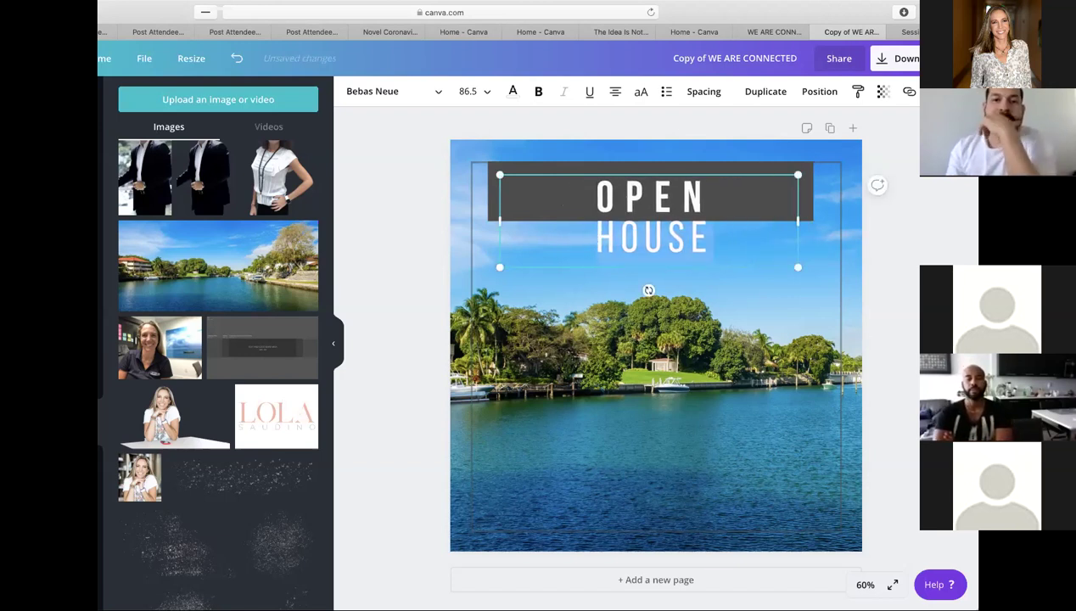
key("BackSpace")
key("BackSpace")
key("BackSpace")
key("BackSpace")
key("BackSpace")
key("BackSpace")
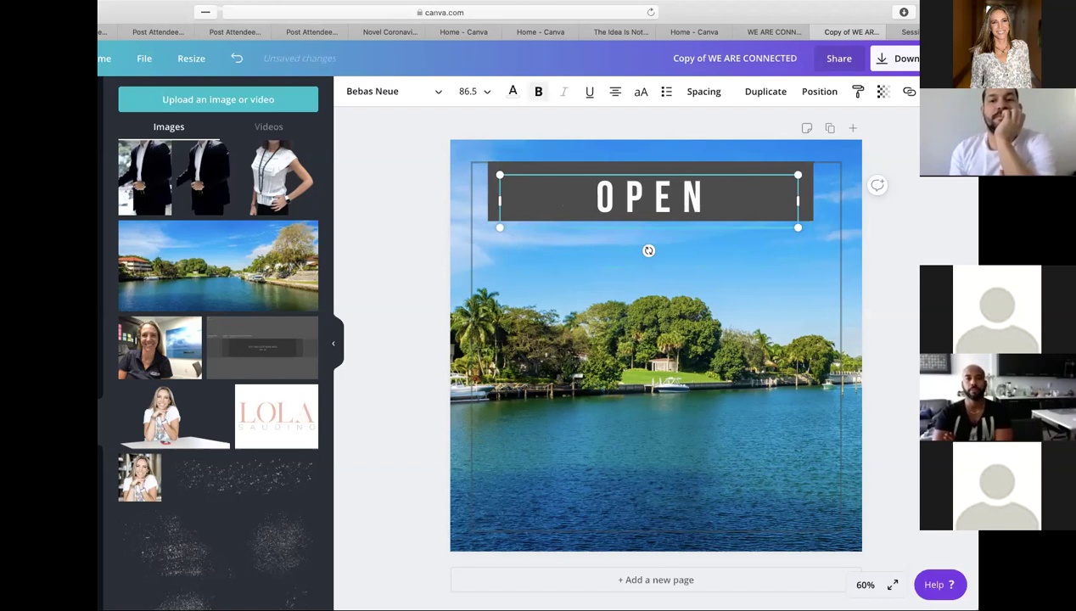
type("HOUSE")
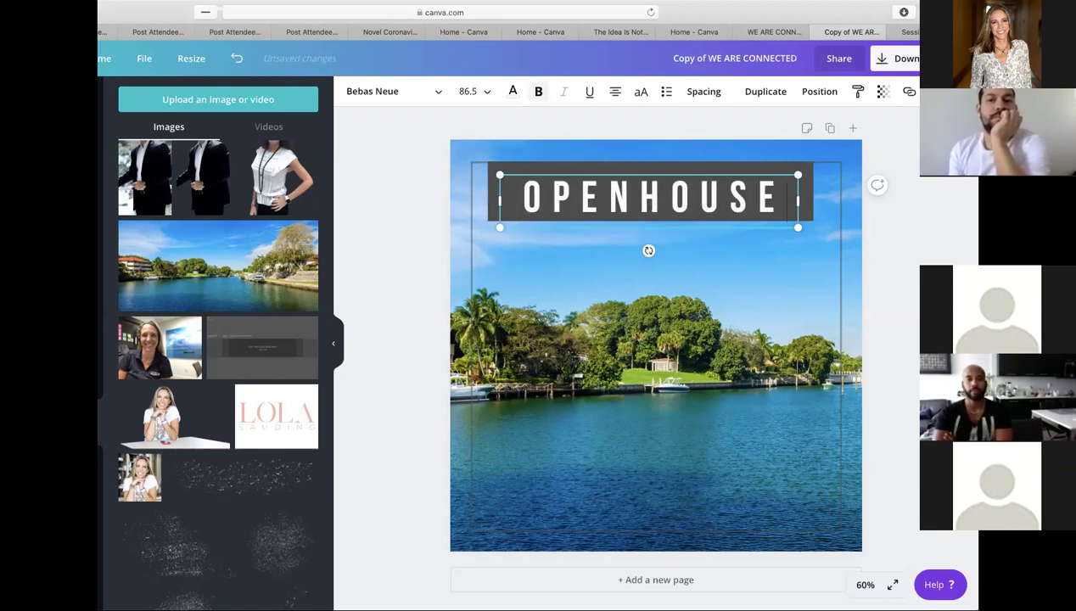
left_click(635, 200)
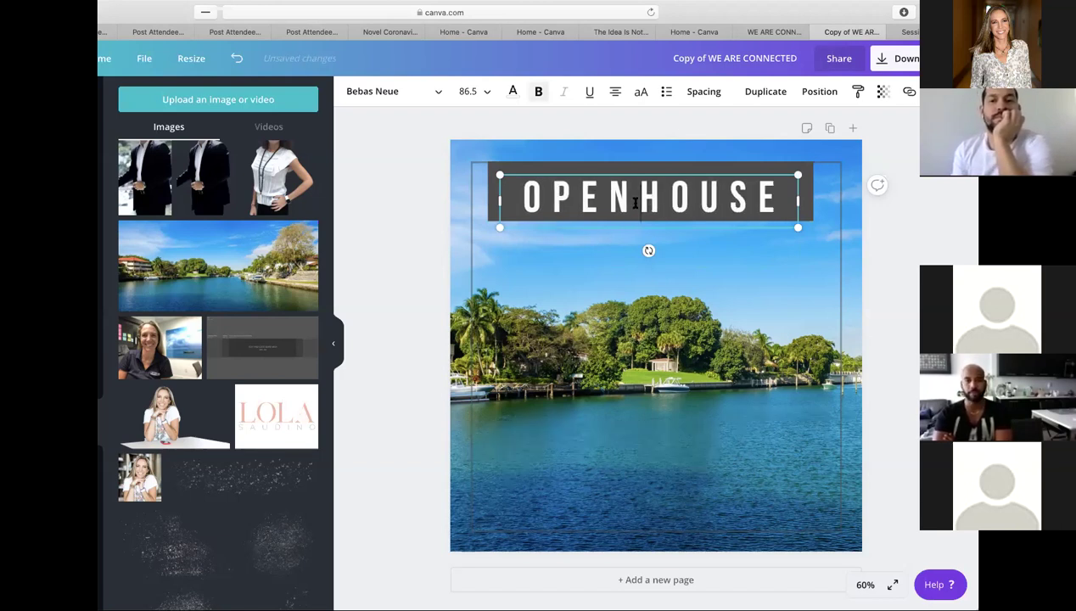
triple_click(683, 198)
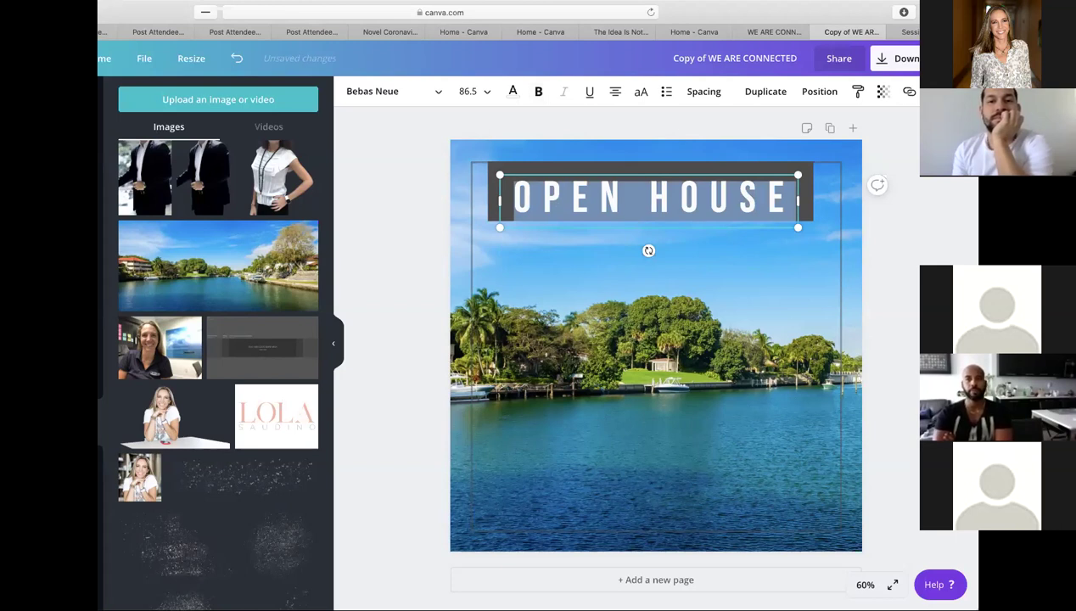
type("JUST LISTED")
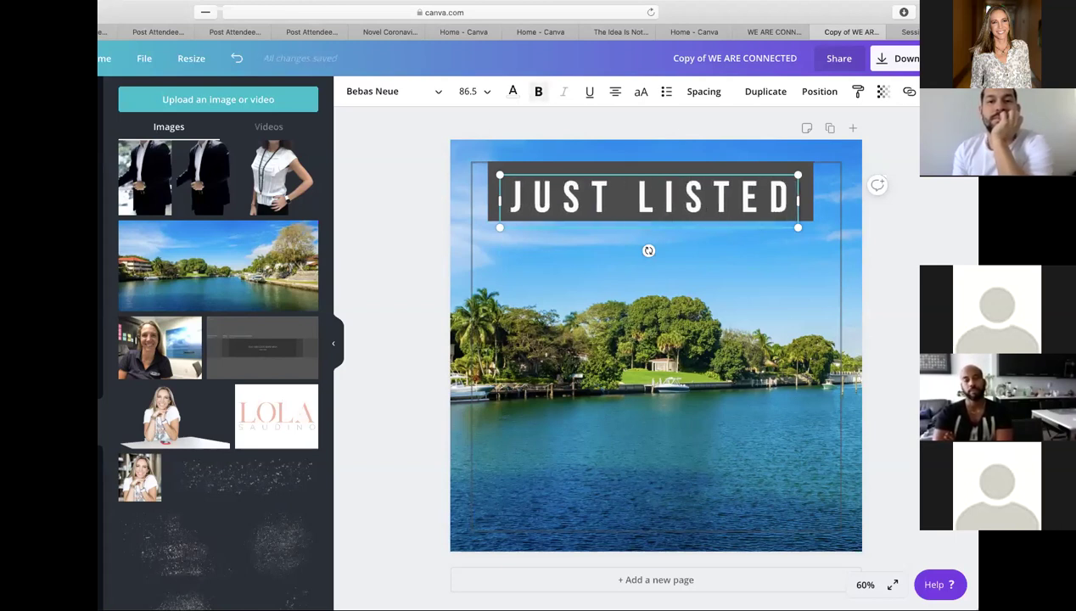
left_click(856, 239)
left_click(768, 173)
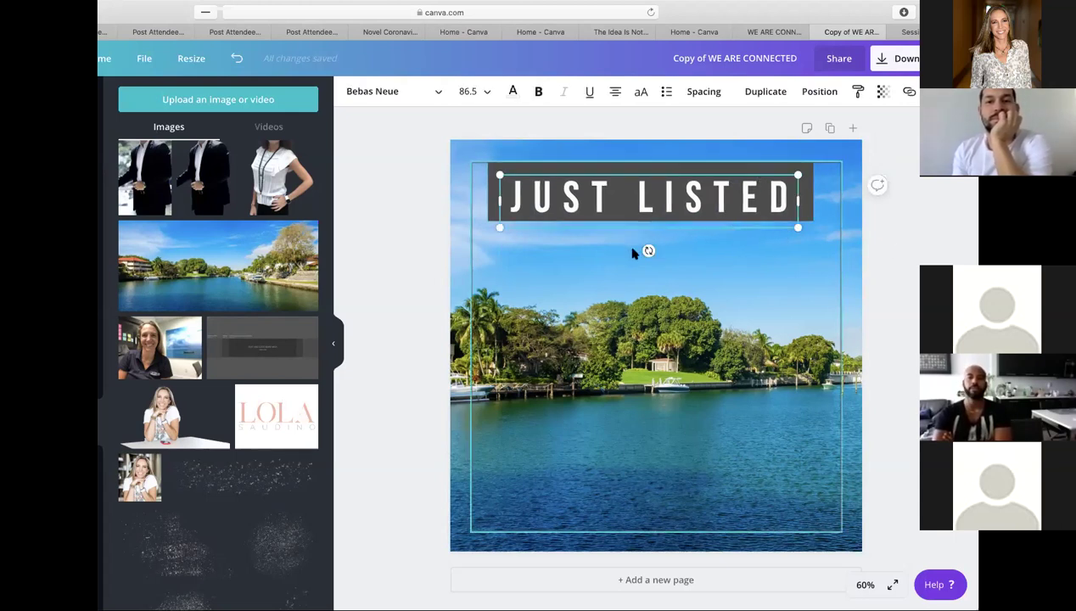
- Shrink the JUST LISTED text slightly, raise it in the bar, and delete the photo's thin outline frame
left_click_drag(798, 173, 794, 176)
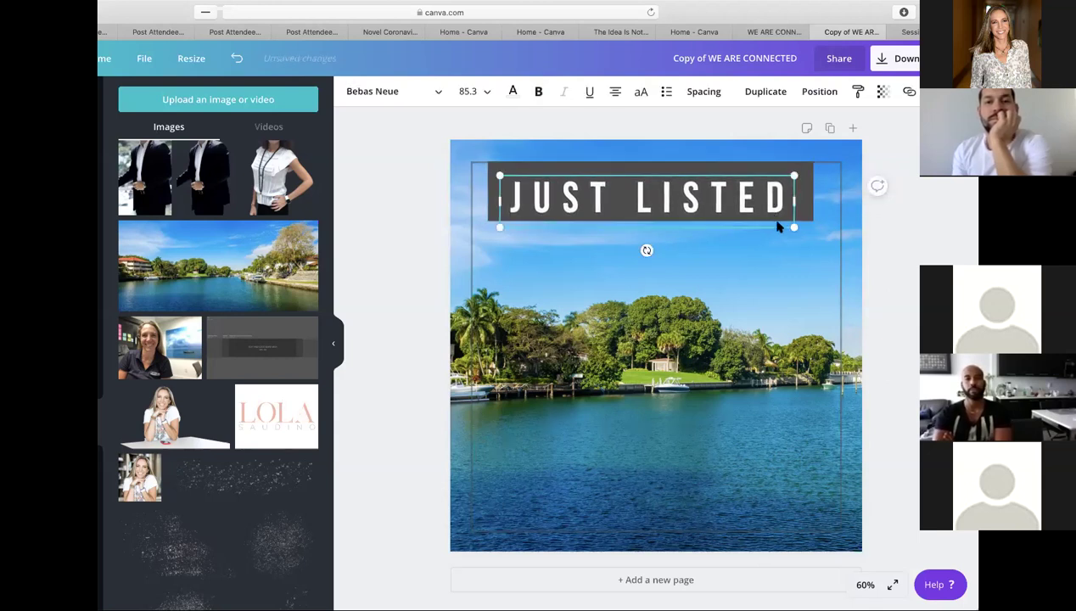
left_click_drag(782, 223, 783, 220)
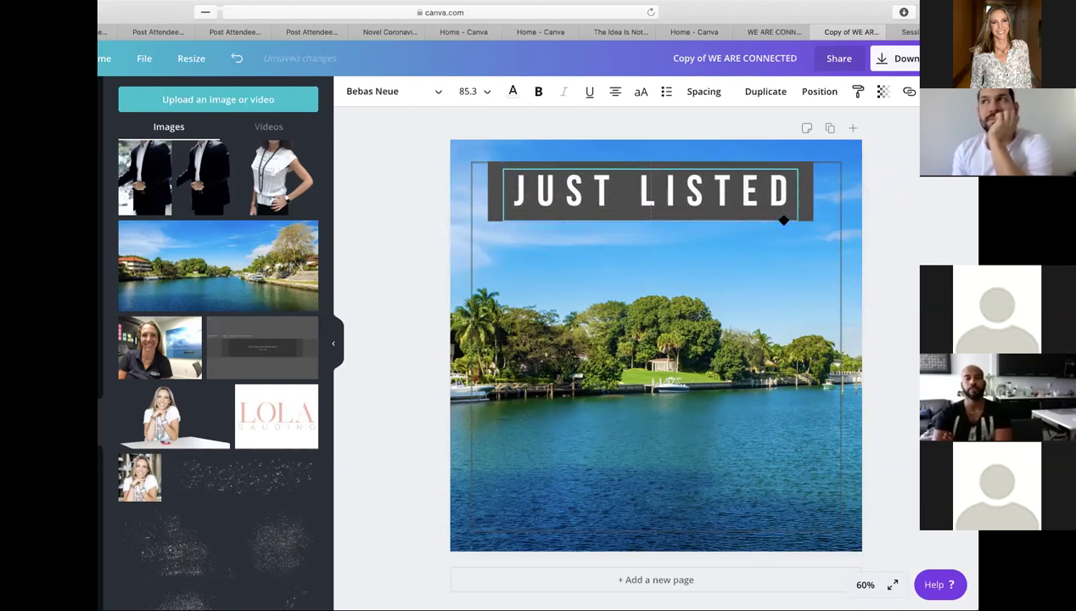
left_click(934, 245)
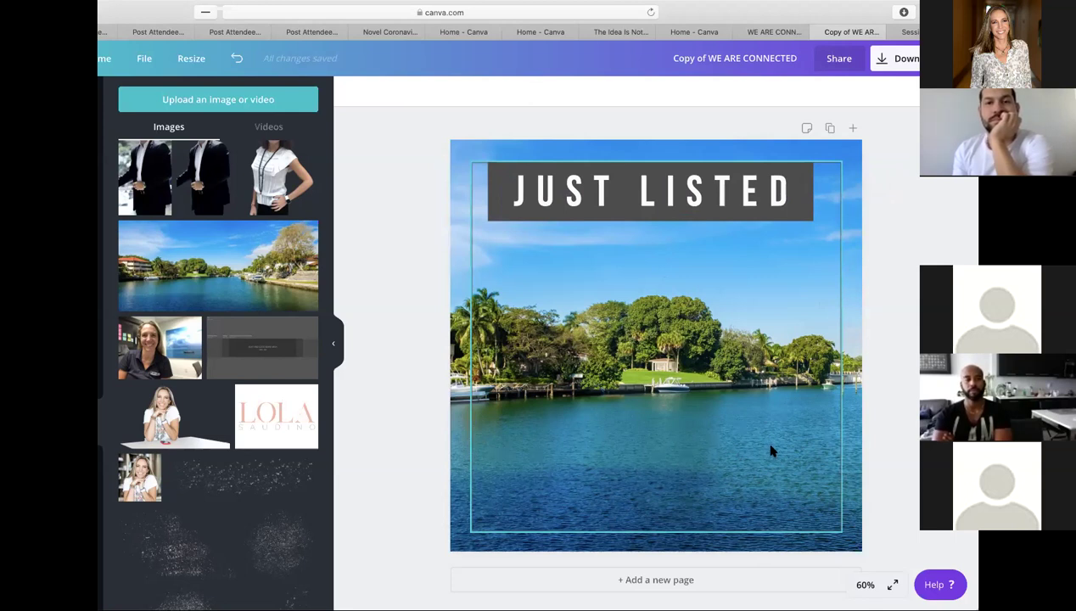
left_click(839, 333)
key("Delete")
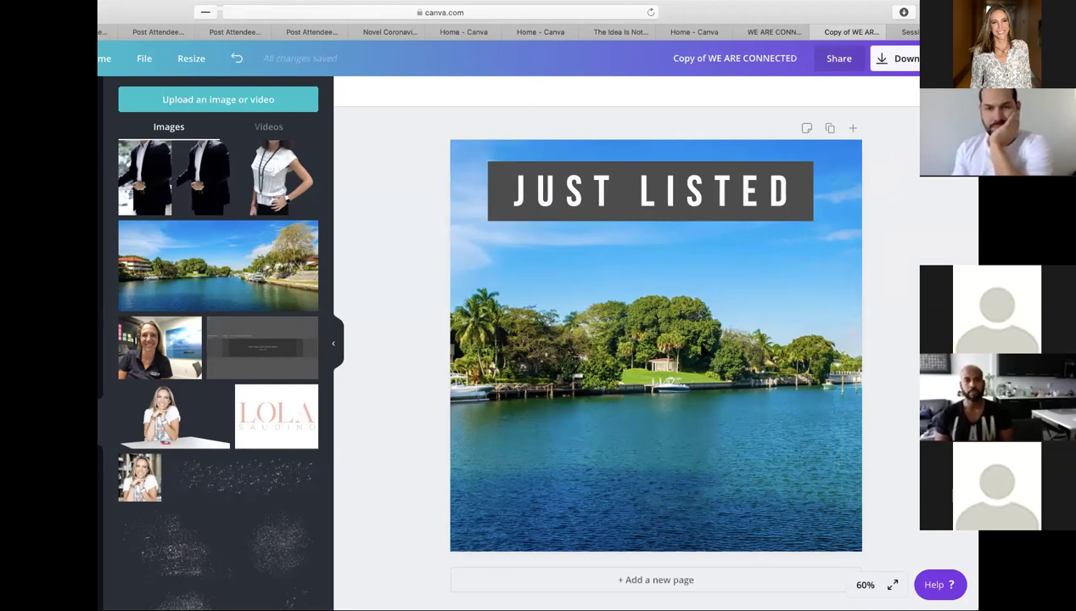
- Crop and enlarge the photo so the red-roofed waterfront house and boat are in view
double_click(676, 343)
left_click_drag(598, 364, 914, 195)
left_click_drag(447, 116, 93, 26)
left_click_drag(681, 269, 770, 115)
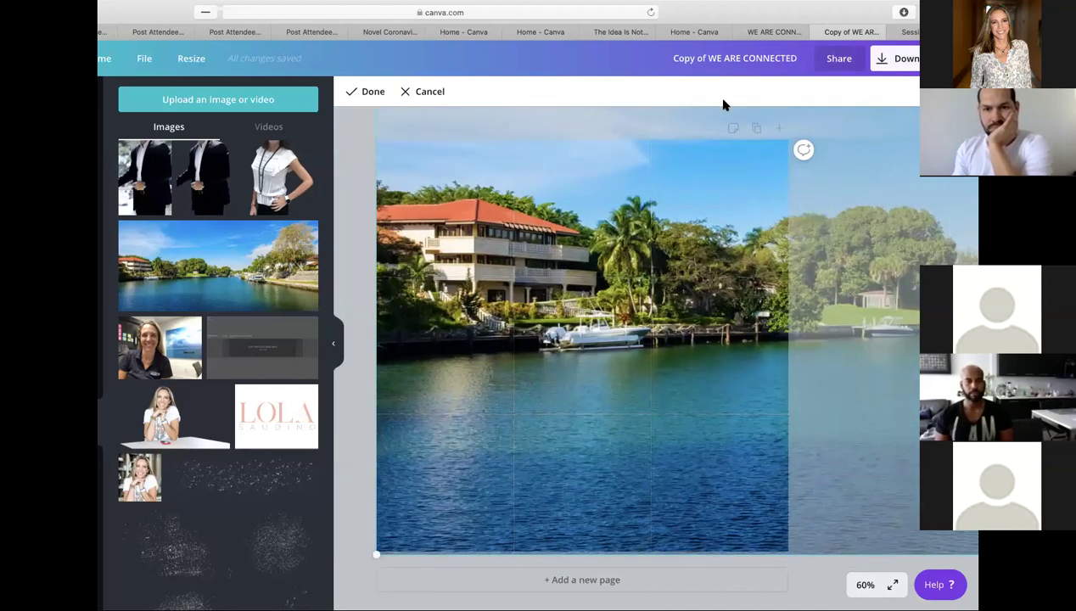
left_click(810, 574)
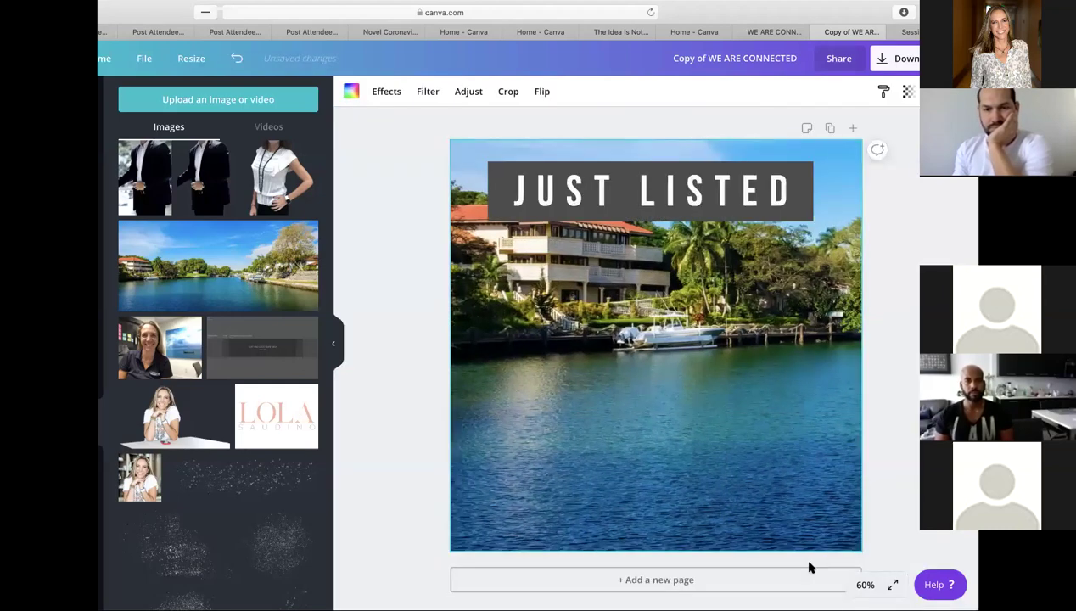
- Shorten the dark JUST LISTED bar from its top edge
left_click(620, 167)
left_click_drag(650, 161, 600, 173)
left_click(914, 246)
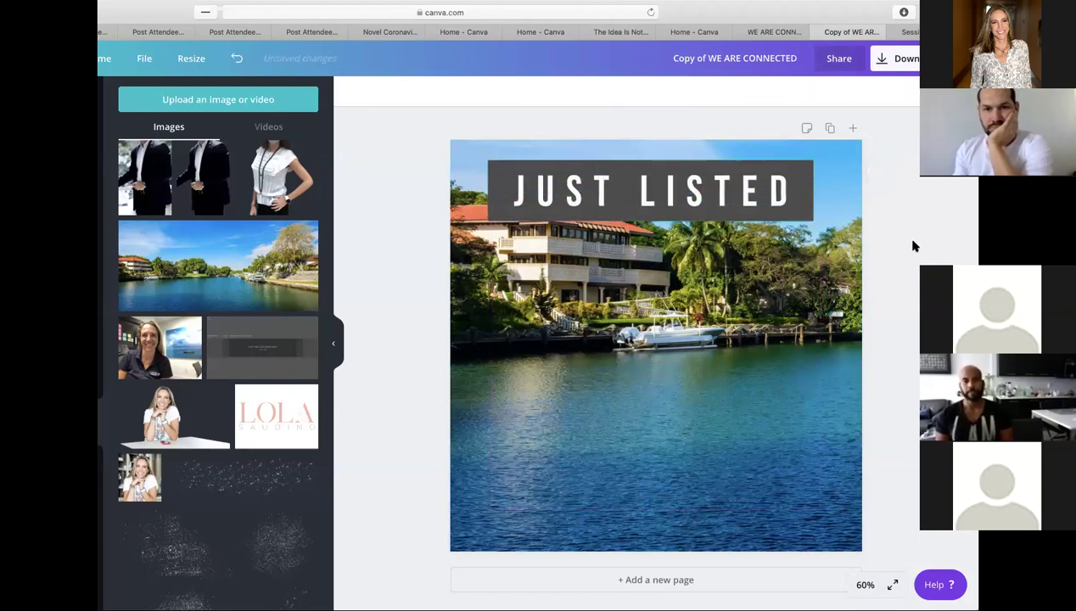
- Resize and straighten the dark gray bar so it sits level behind JUST LISTED at the top
left_click(687, 159)
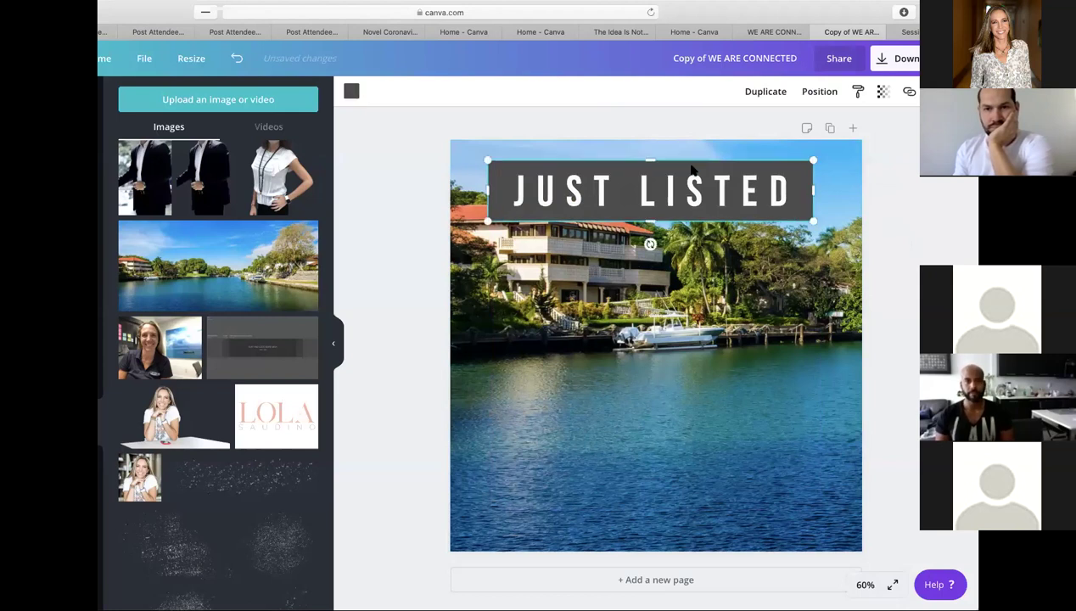
left_click_drag(652, 160, 675, 161)
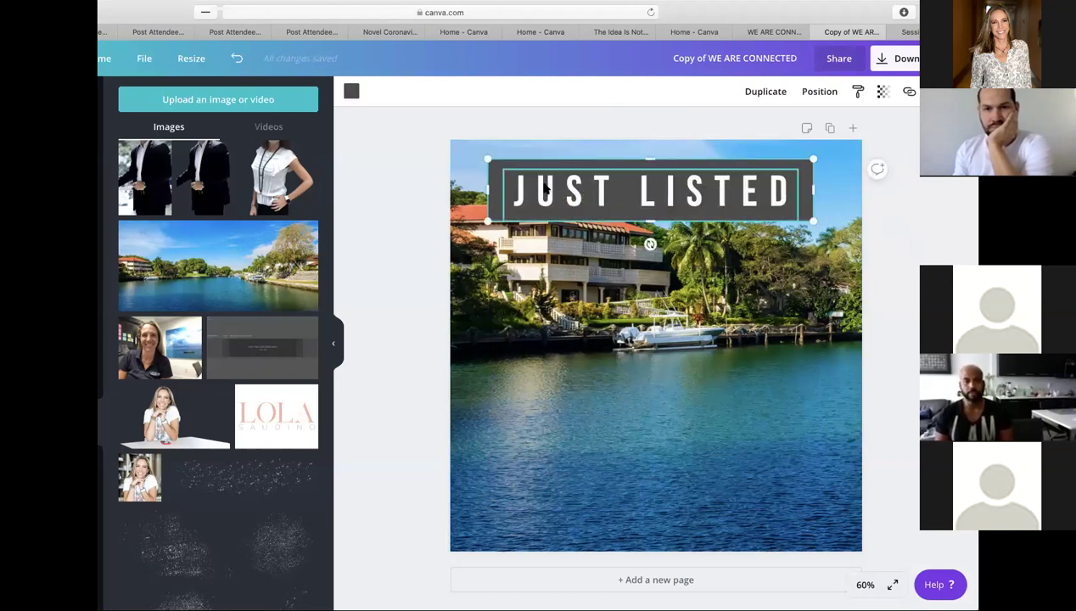
left_click_drag(490, 189, 478, 255)
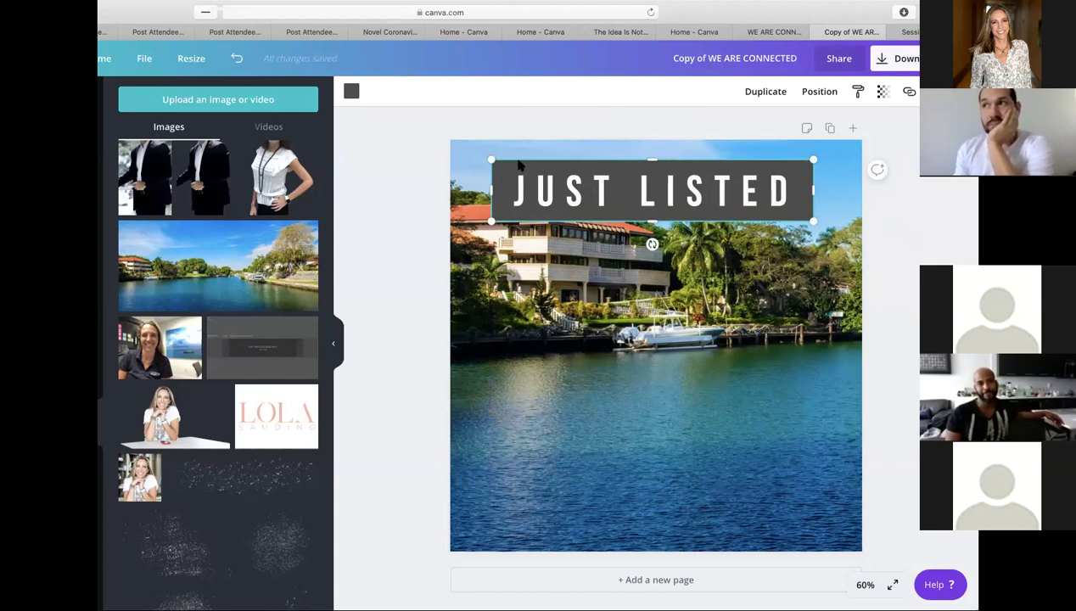
mouse_move(519, 165)
left_mouse_down()
mouse_move(534, 212)
mouse_move(540, 160)
left_mouse_up()
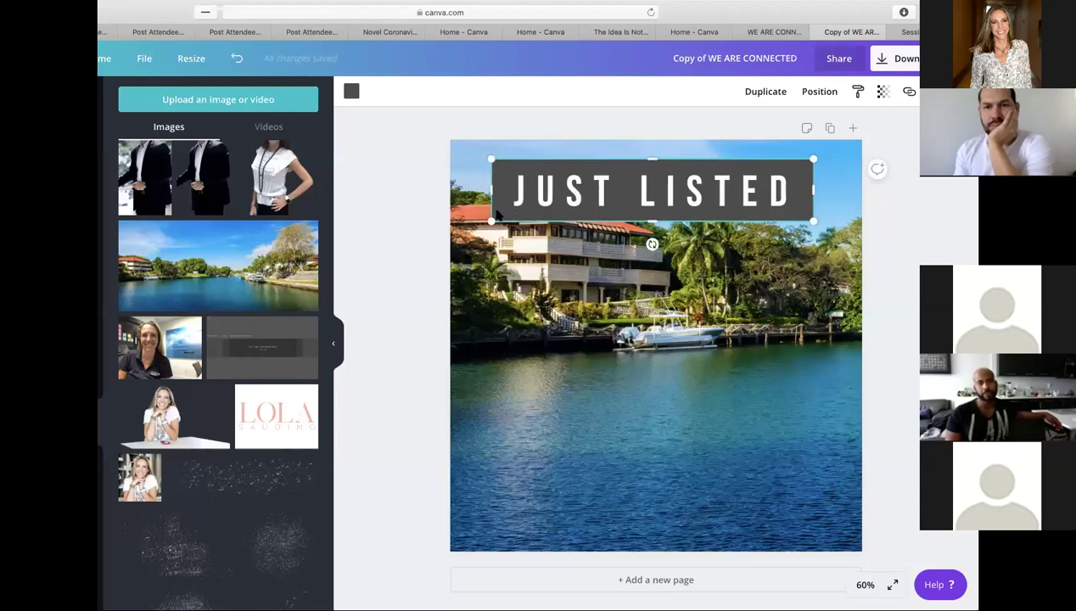
left_click_drag(525, 245, 492, 246)
mouse_move(652, 245)
left_mouse_down()
mouse_move(666, 248)
mouse_move(740, 402)
mouse_move(415, 198)
mouse_move(847, 72)
mouse_move(674, 231)
mouse_move(630, 236)
mouse_move(651, 242)
left_mouse_up()
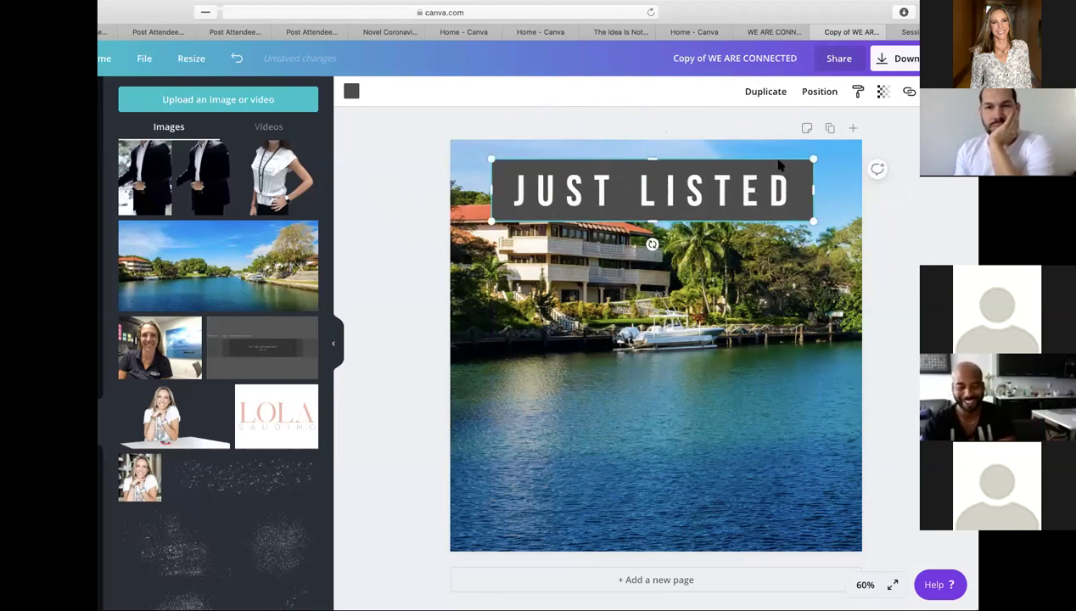
left_click_drag(781, 163, 745, 169)
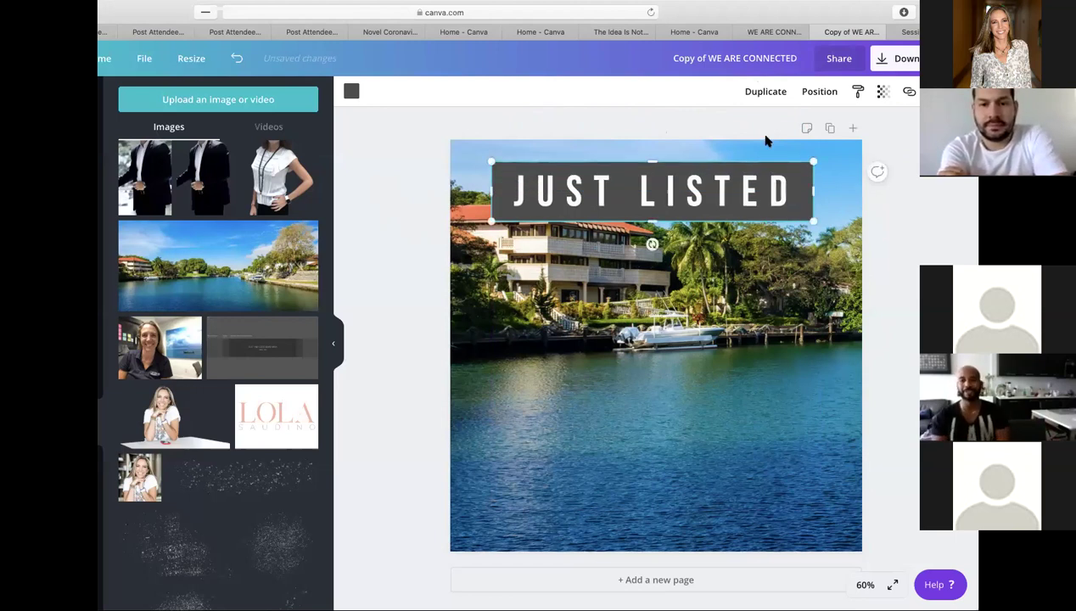
left_click(819, 93)
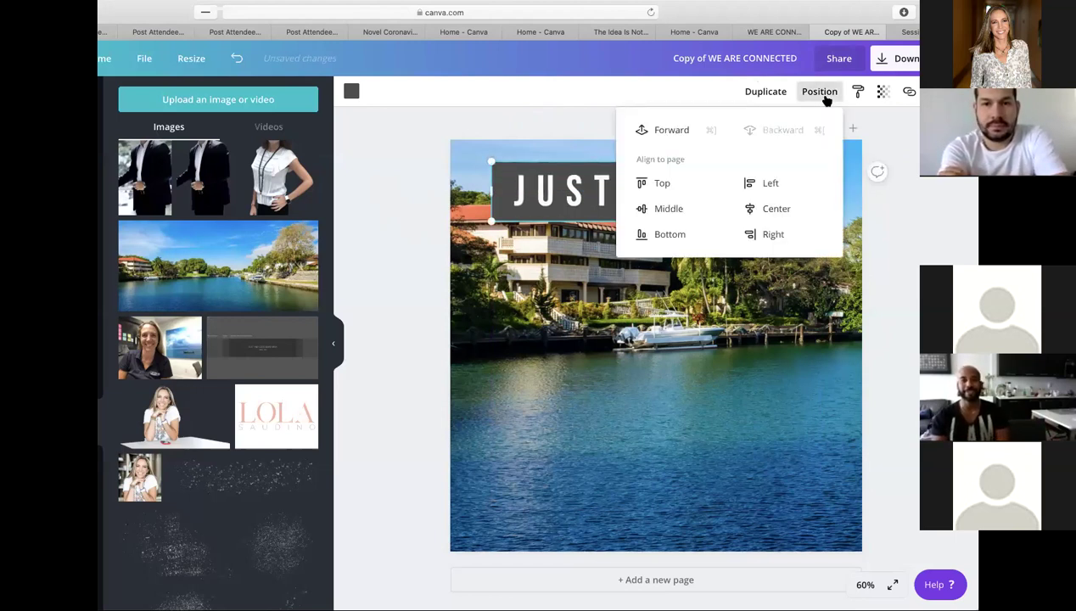
left_click(913, 139)
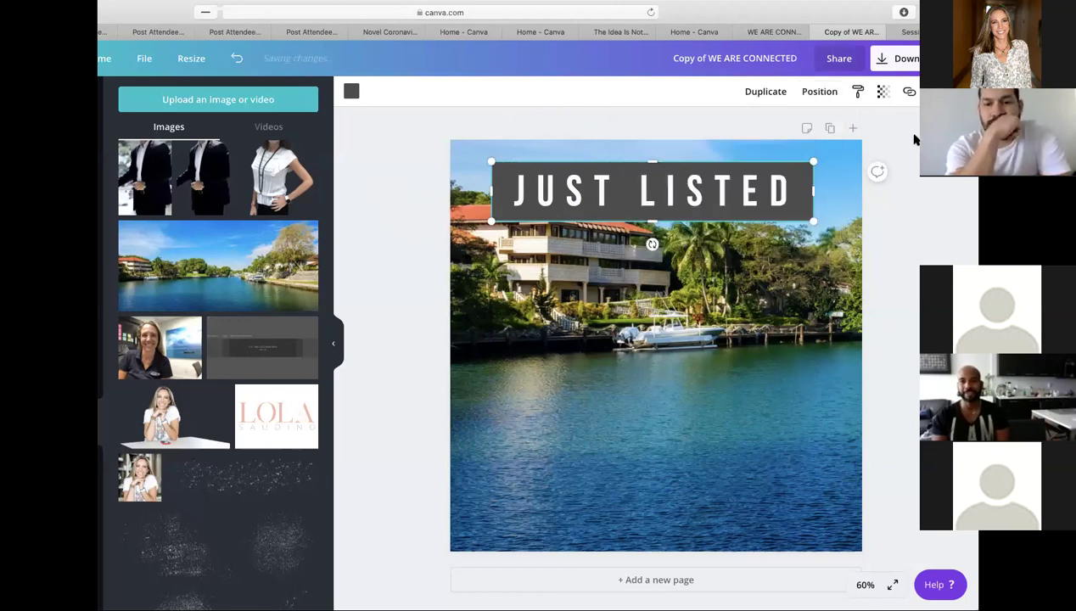
left_click(918, 224)
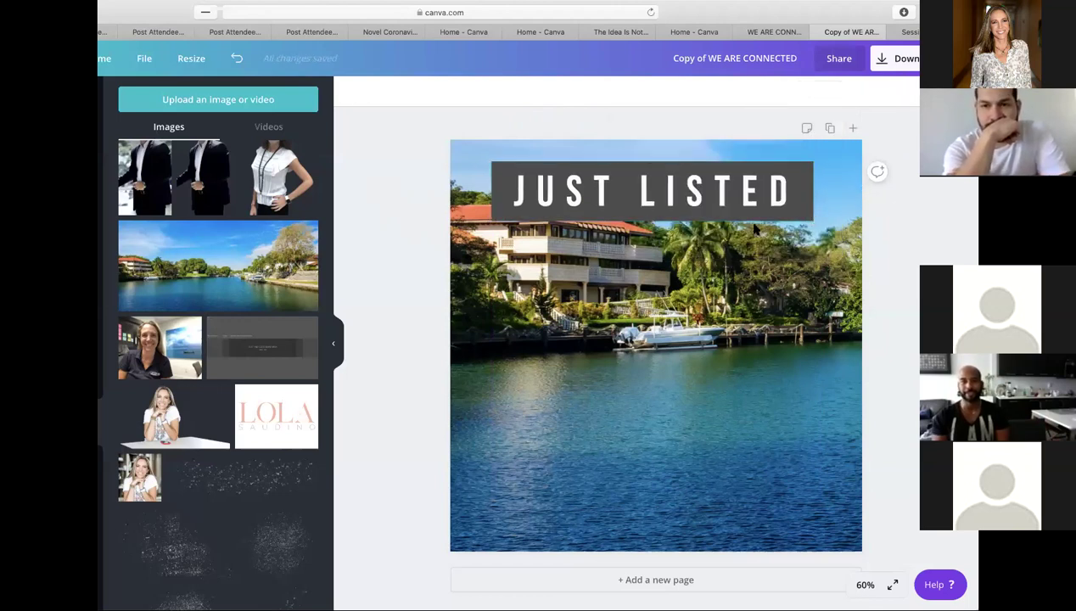
- Drag the JUST LISTED text and its dark gray bar down to the lower right over the water
left_click_drag(781, 199, 827, 509)
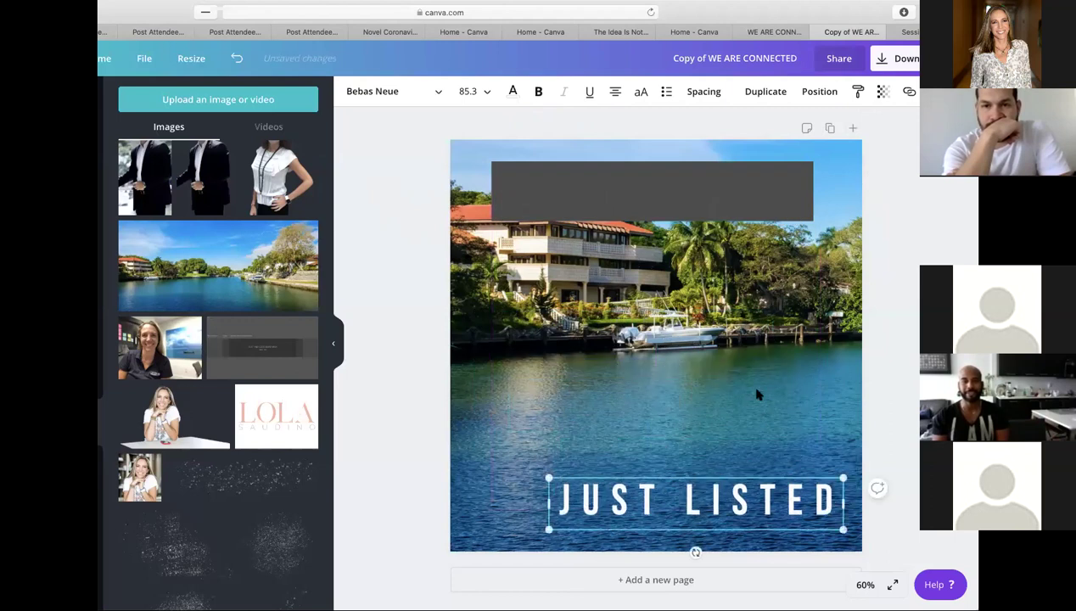
left_click(725, 204)
left_click_drag(764, 349, 771, 515)
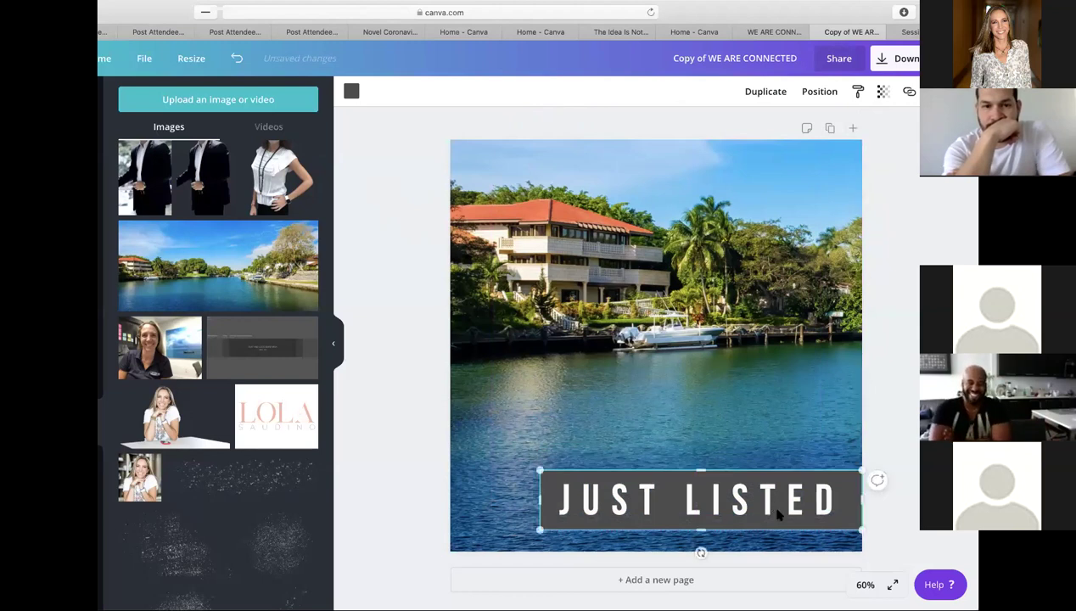
left_click(900, 437)
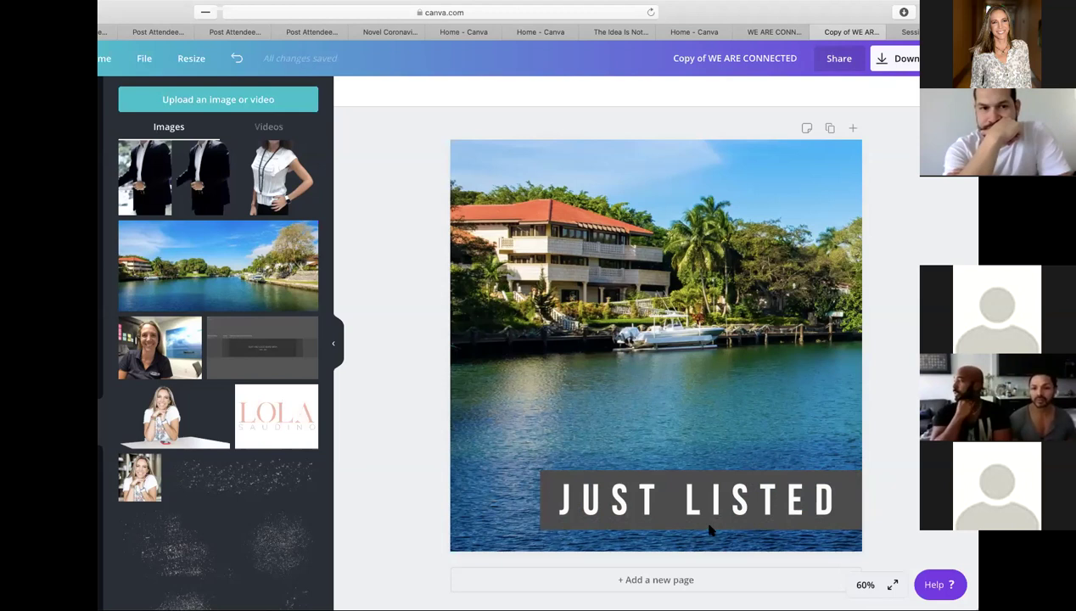
double_click(693, 489)
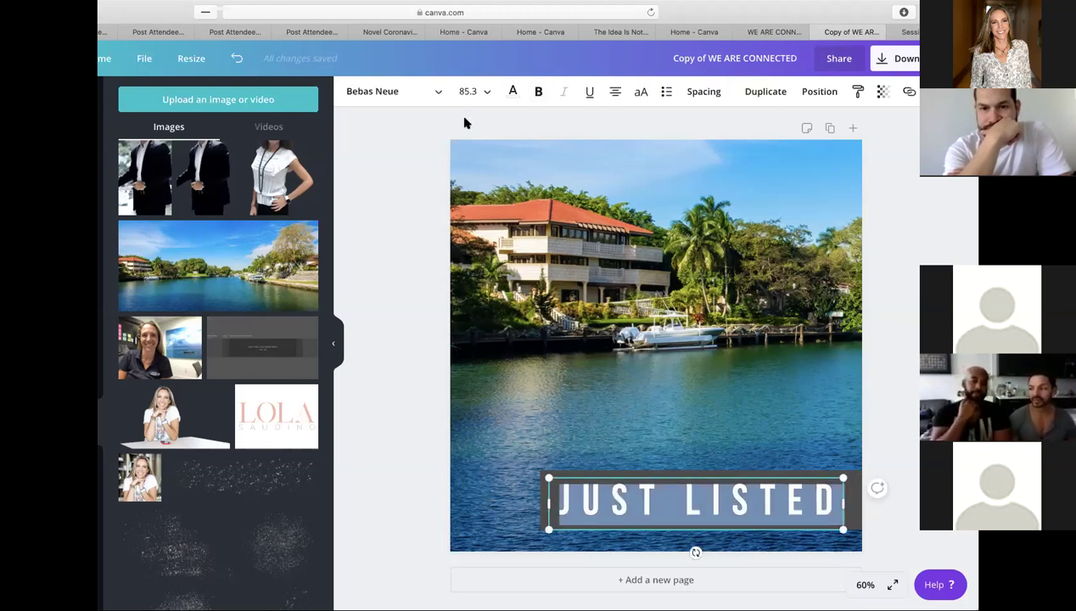
- Set the JUST LISTED text to the Arimo font at size 32
left_click(413, 92)
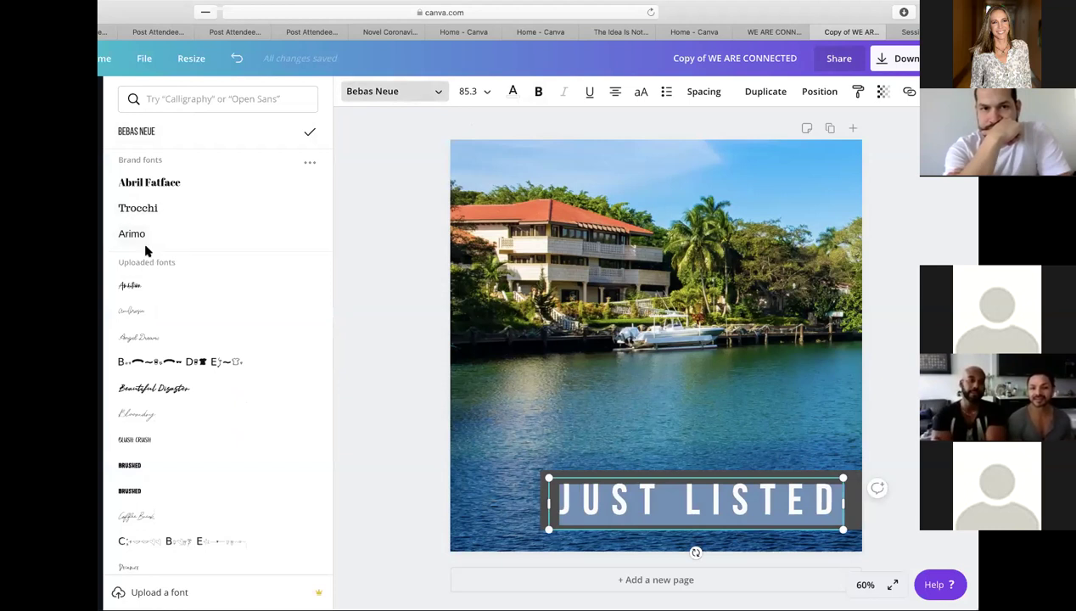
left_click(137, 235)
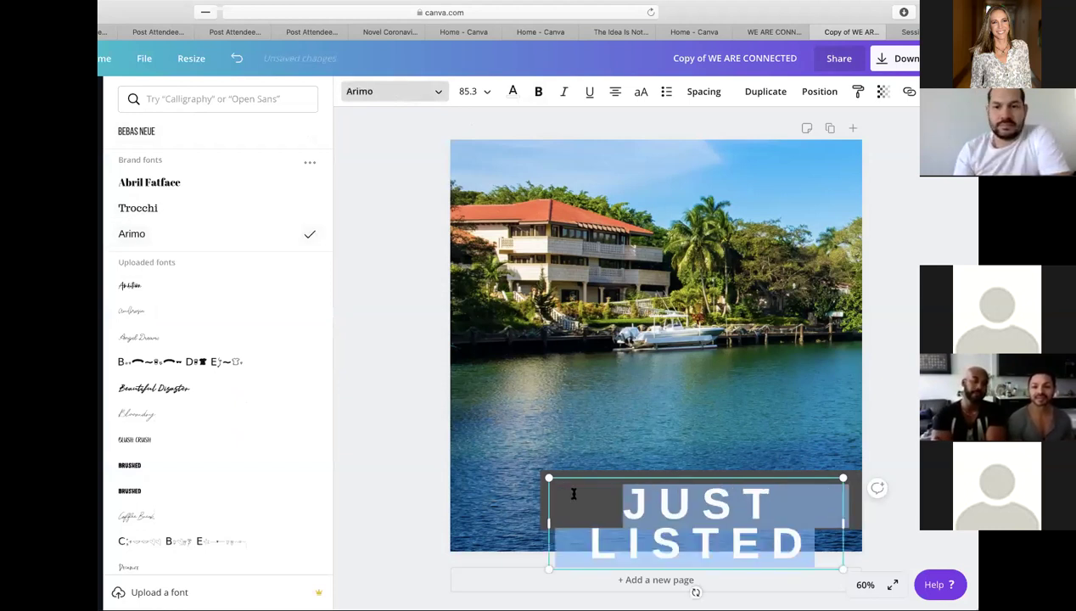
left_click(487, 93)
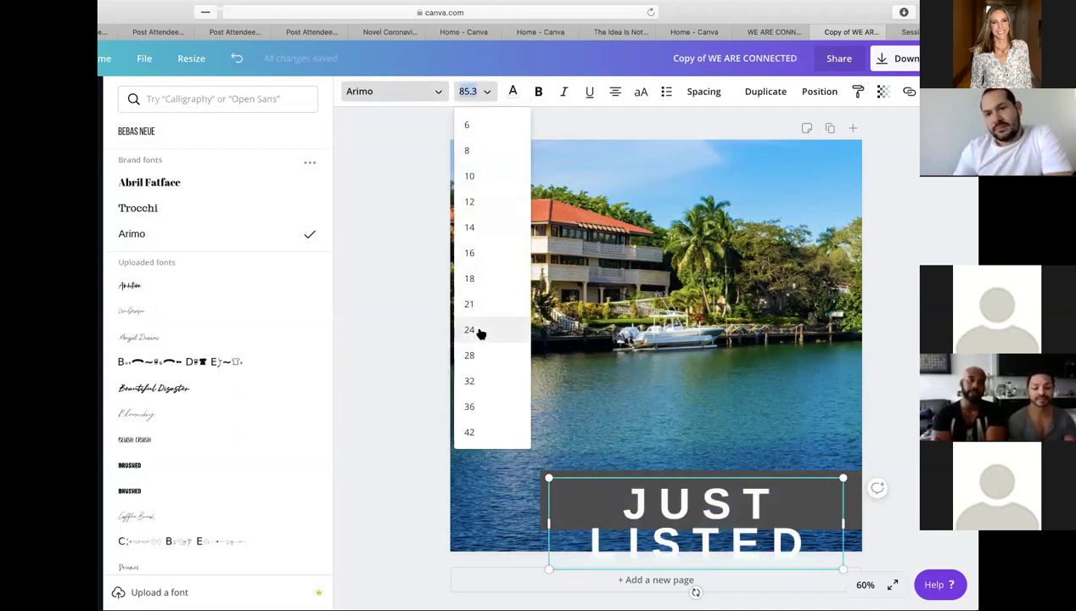
left_click(475, 330)
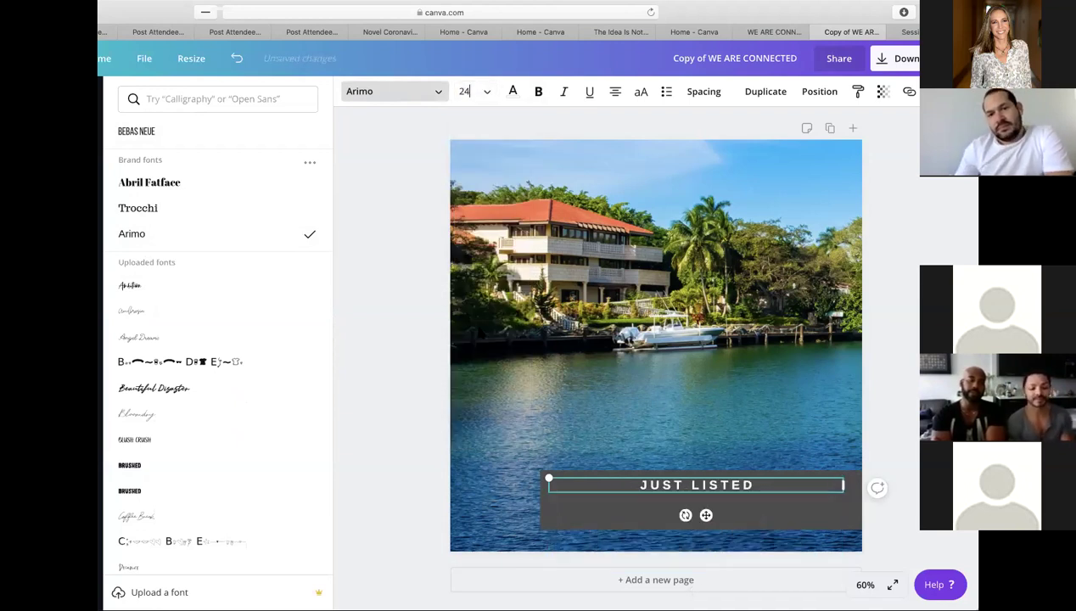
left_click(482, 92)
left_click(479, 328)
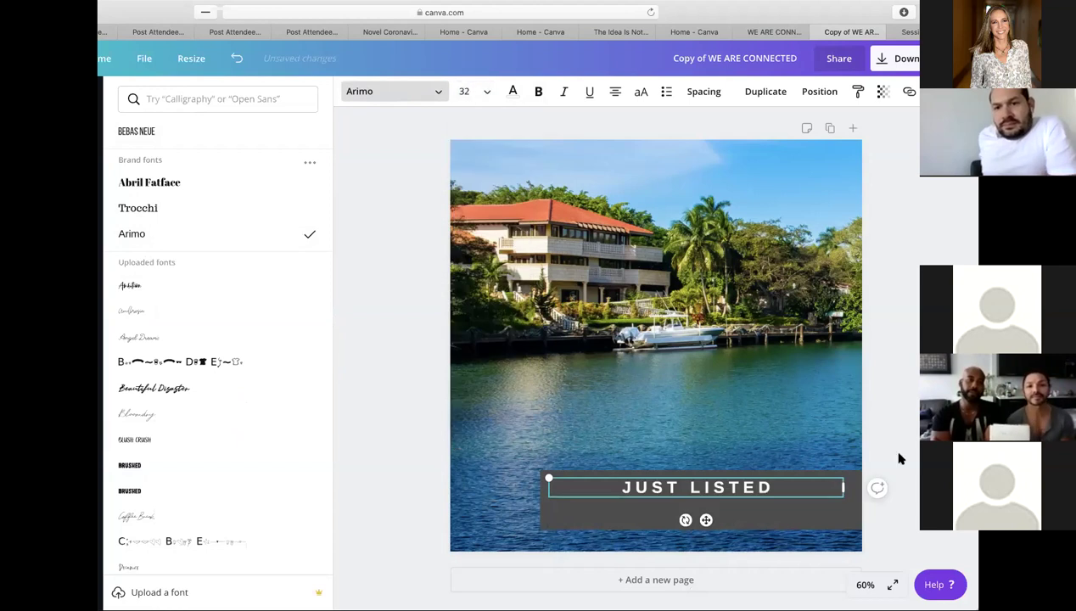
left_click(741, 485)
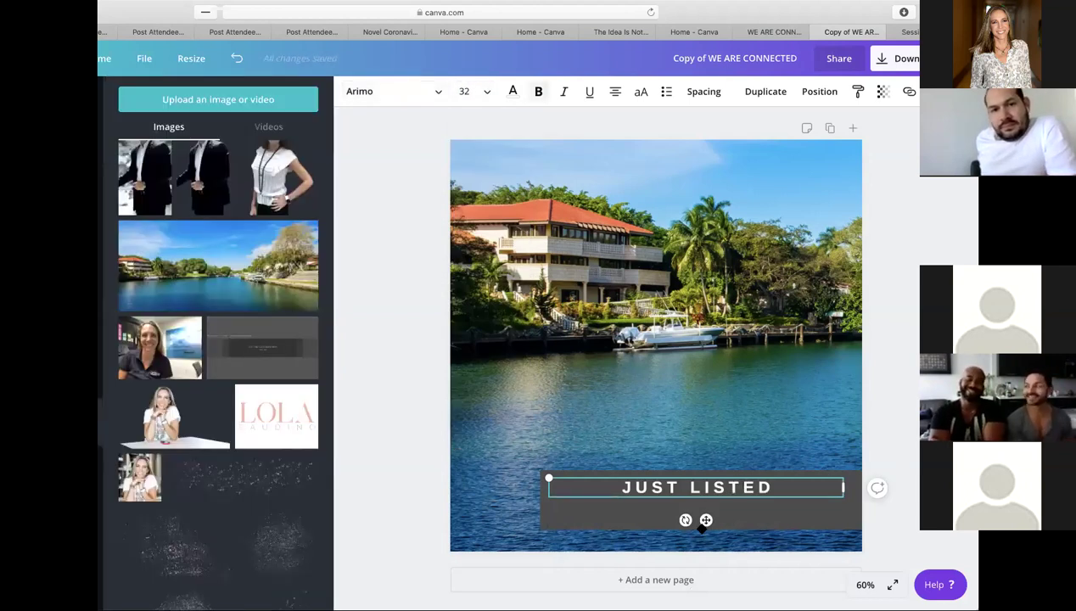
- Nudge the text lower and trim the gray bar's top and left edges to hug it
left_click_drag(796, 482, 796, 501)
left_click(779, 482)
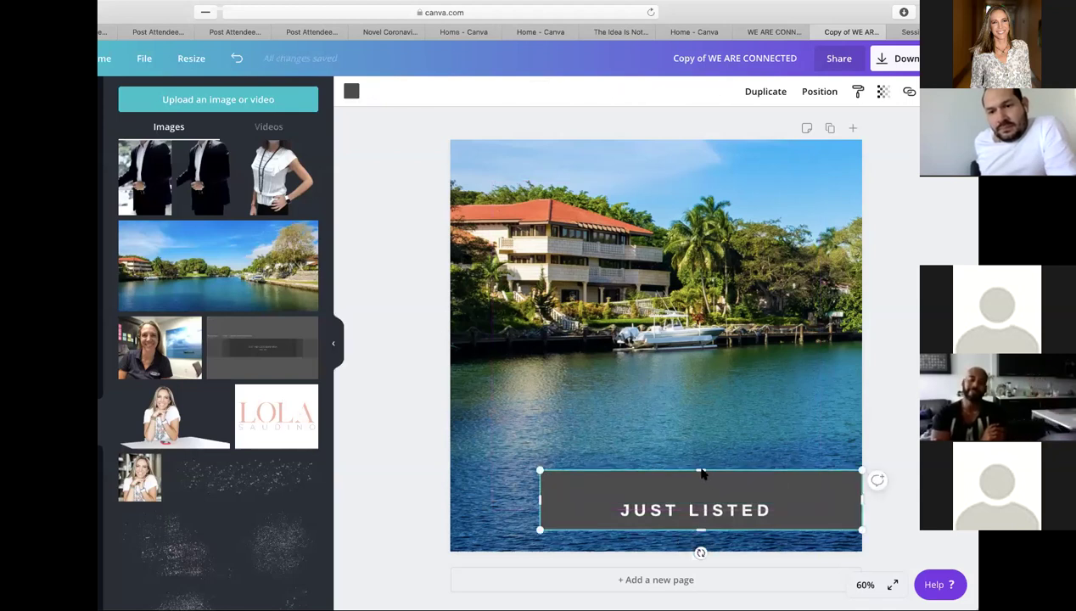
left_click_drag(701, 471, 729, 509)
left_click_drag(552, 514, 606, 511)
left_click(912, 440)
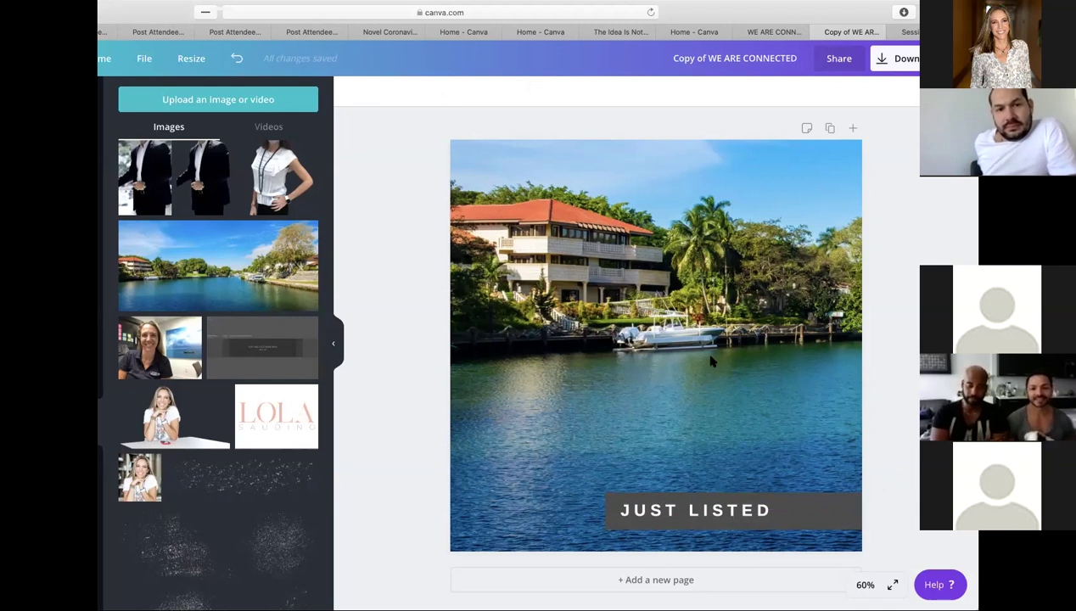
left_click(137, 58)
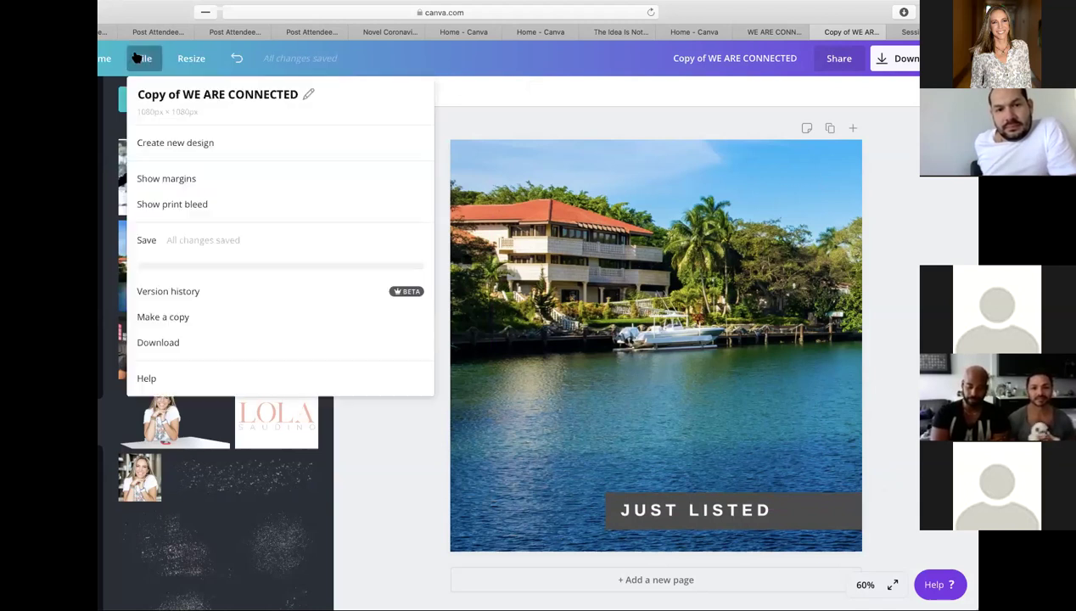
left_click(149, 243)
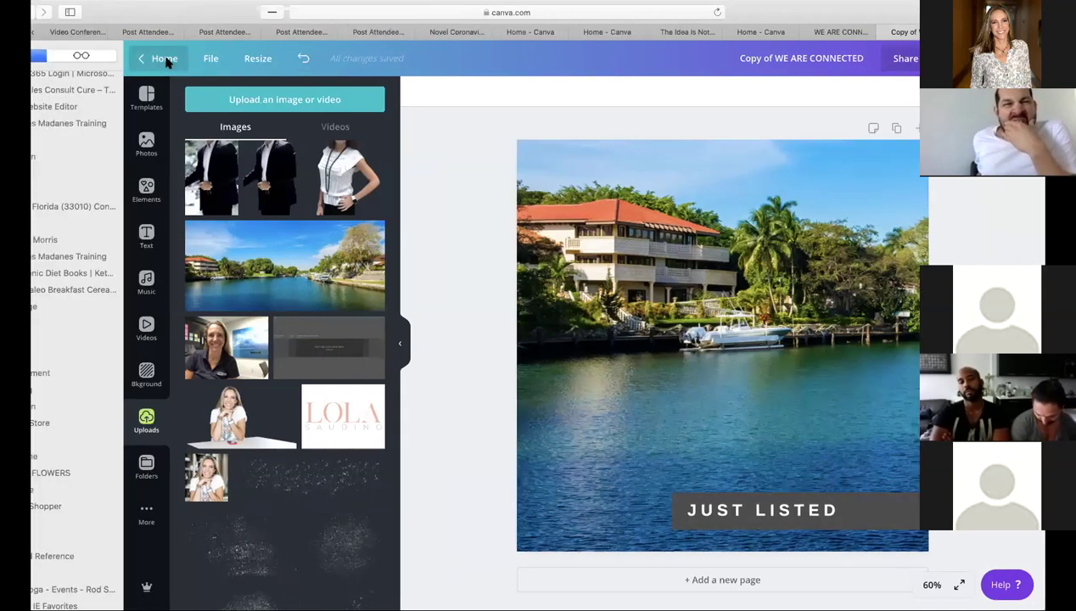
- From the Canva home page, reopen 'Copy of WE ARE CONNECTED' listed under Your designs
left_click(167, 61)
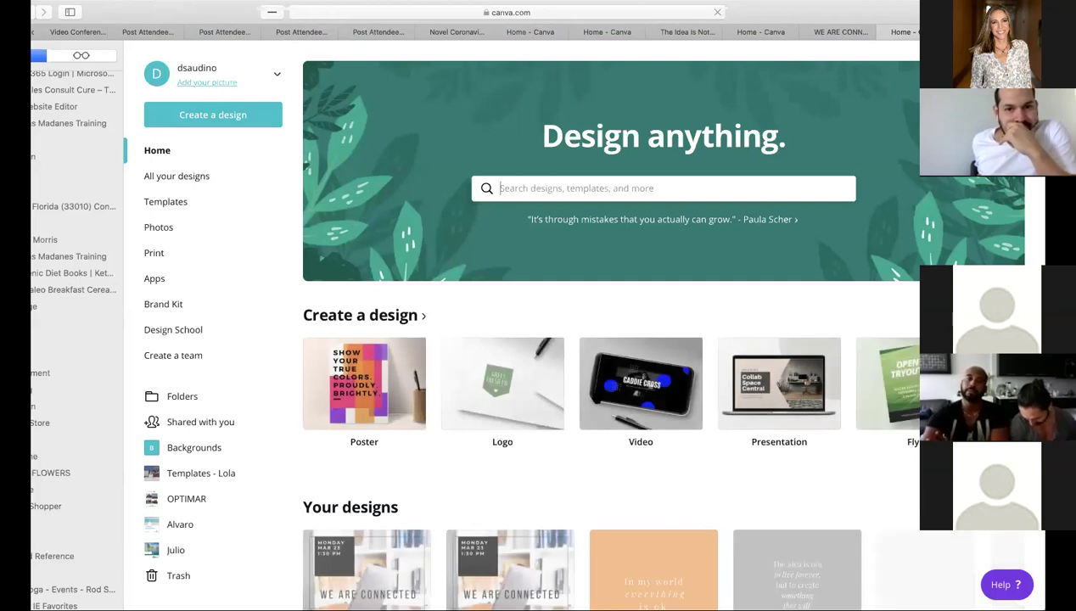
scroll(400, 176, "down", 5)
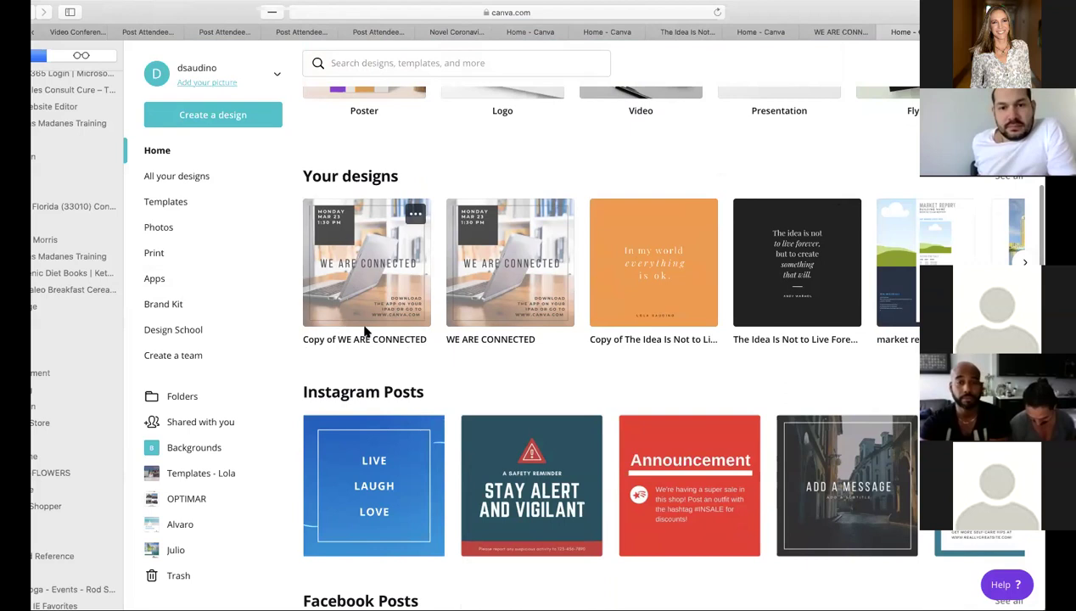
left_click(365, 320)
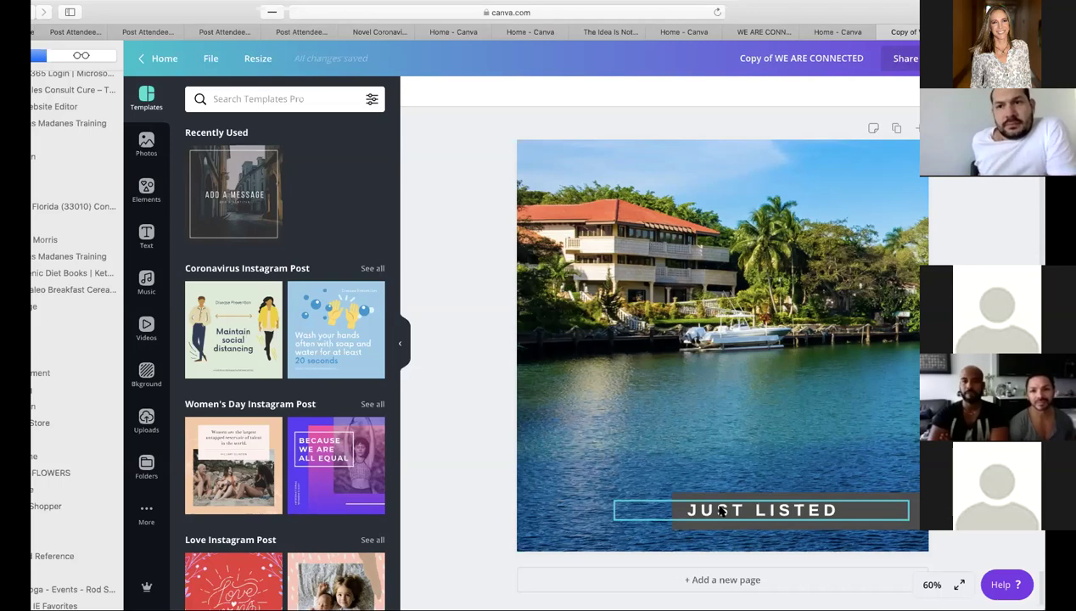
scroll(361, 395, "down", 5)
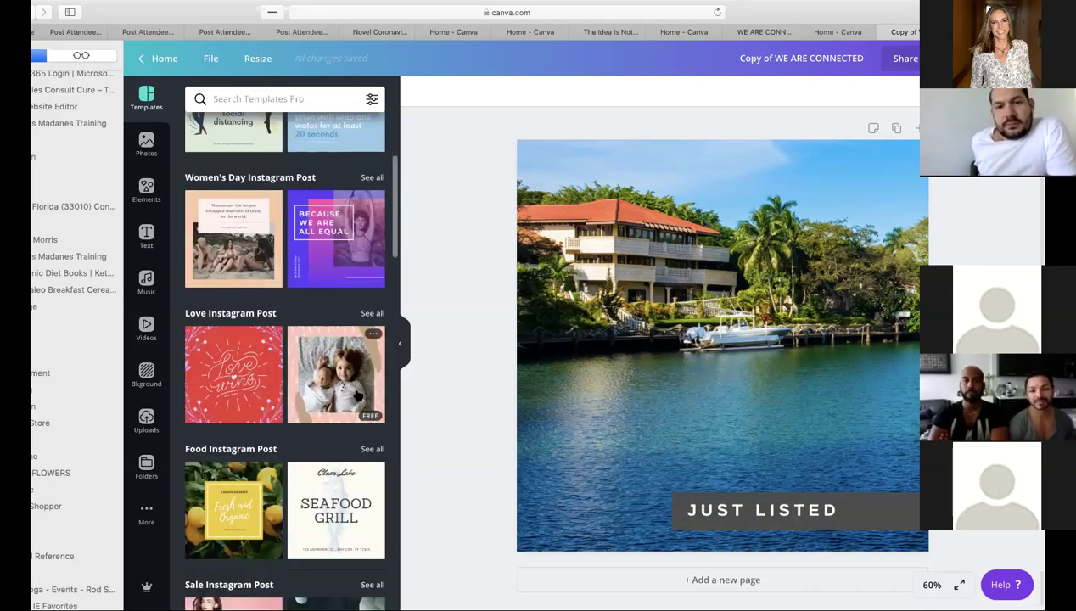
scroll(357, 390, "down", 3)
scroll(357, 390, "down", 3)
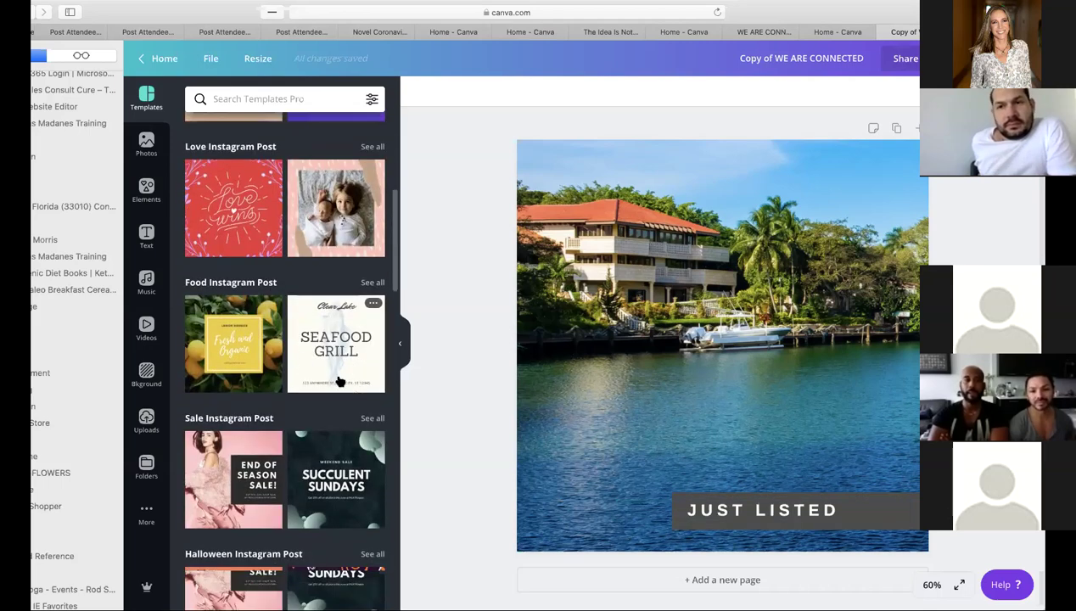
scroll(314, 378, "down", 5)
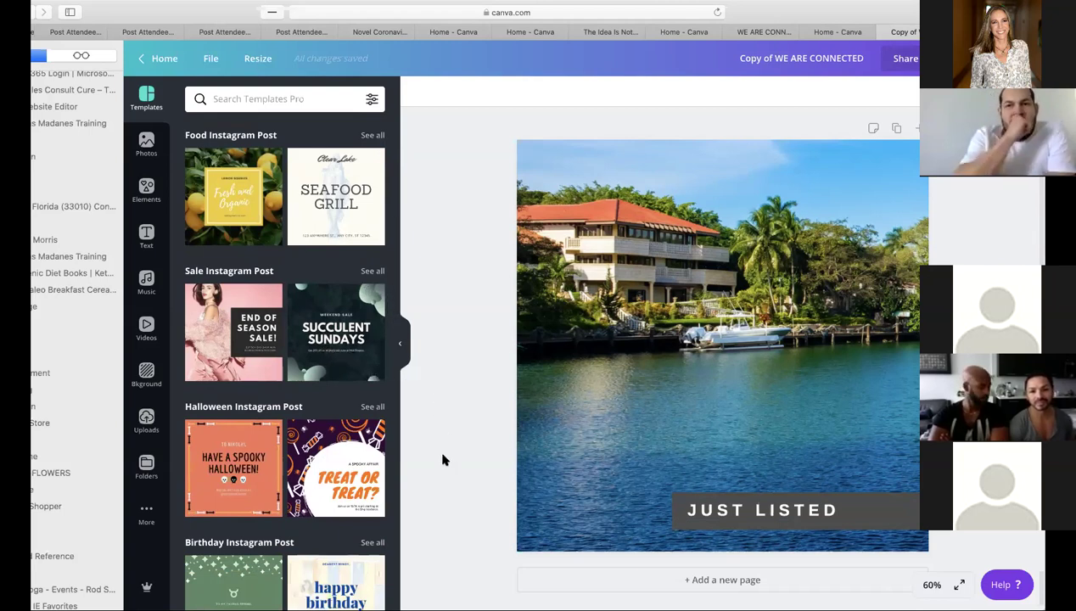
scroll(442, 458, "up", 2)
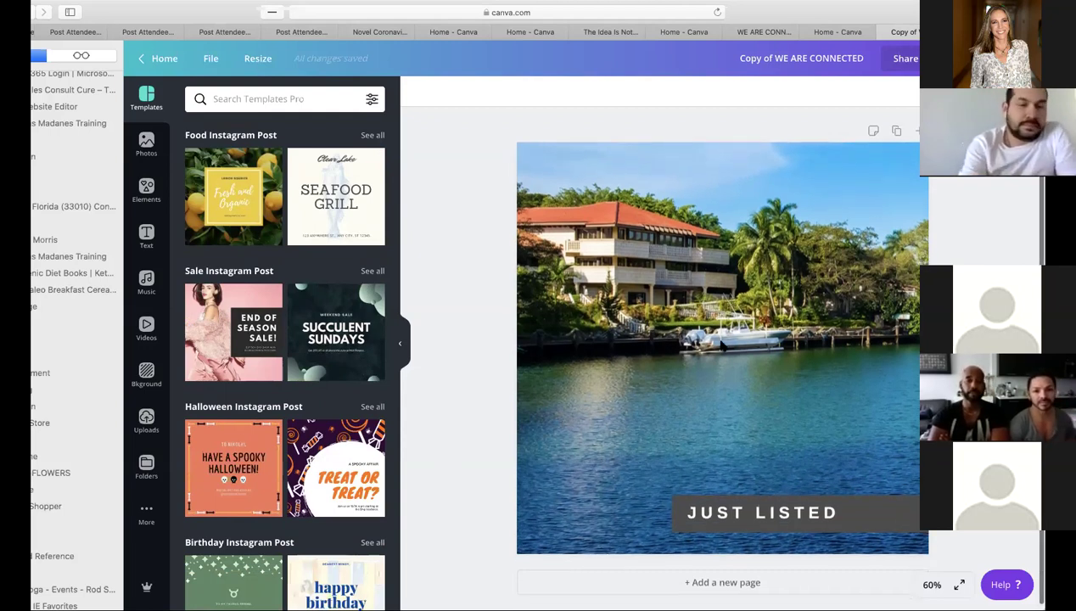